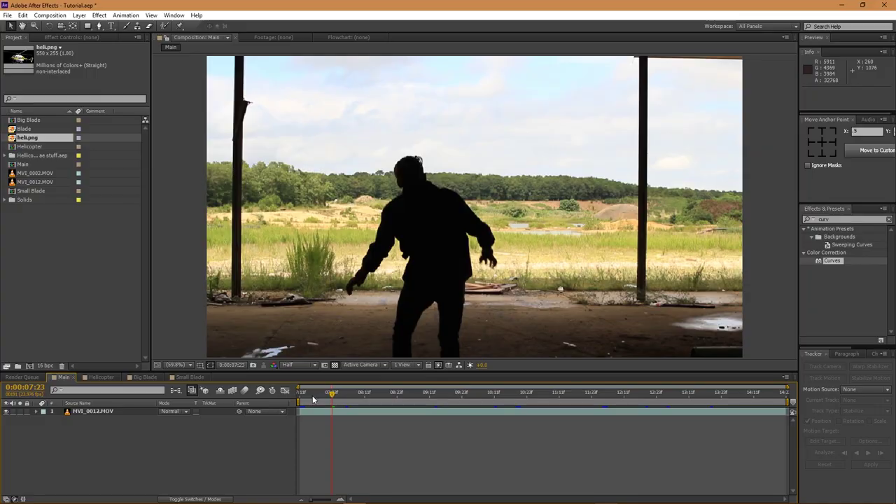
# - Scrub the Main comp to another frame, then switch to the Helicopter composition
pyautogui.moveTo(314, 394); pyautogui.dragTo(489, 409)
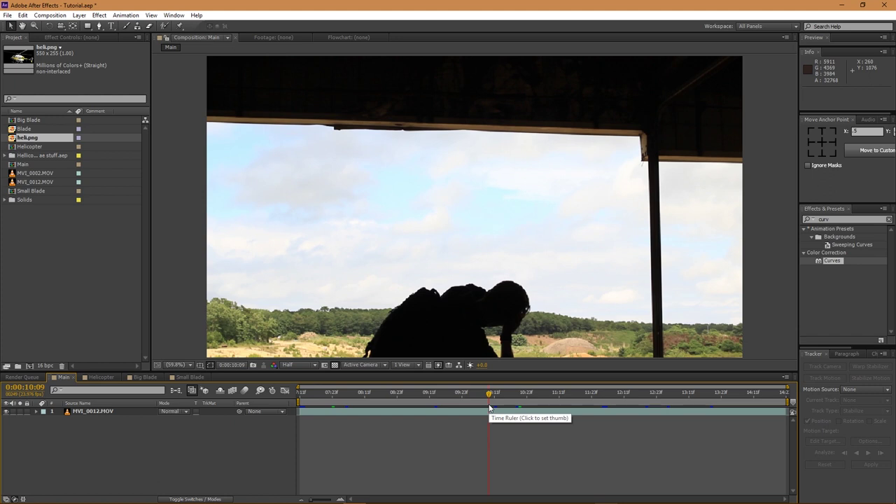
pyautogui.click(100, 378)
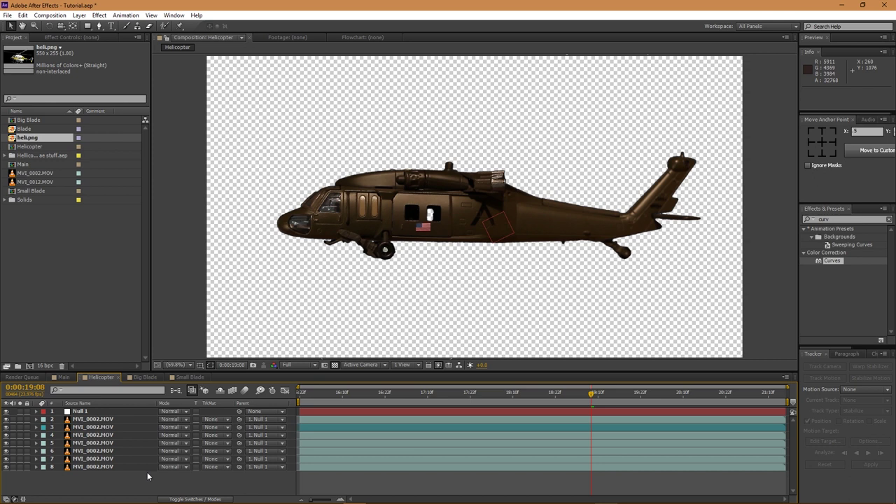
# - Inspect the second MVI_0002.MOV layer's Keylight settings, turning the key off to reveal the blue backdrop
pyautogui.click(93, 420)
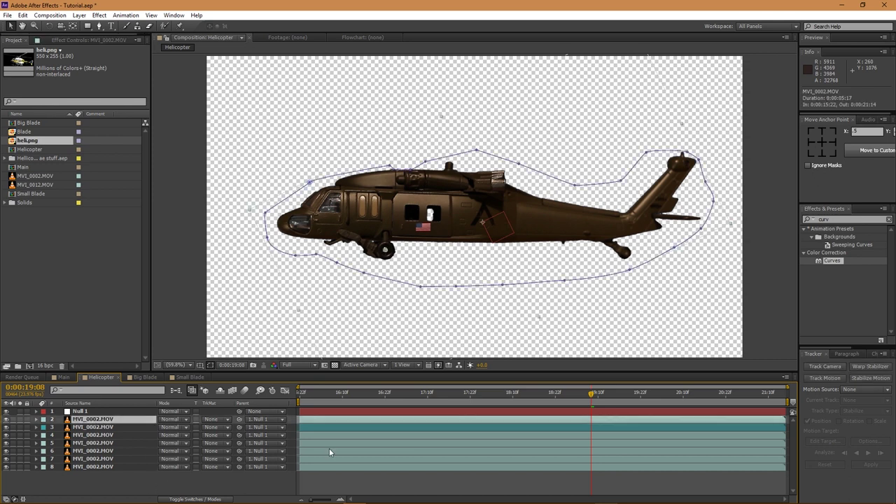
pyautogui.click(72, 39)
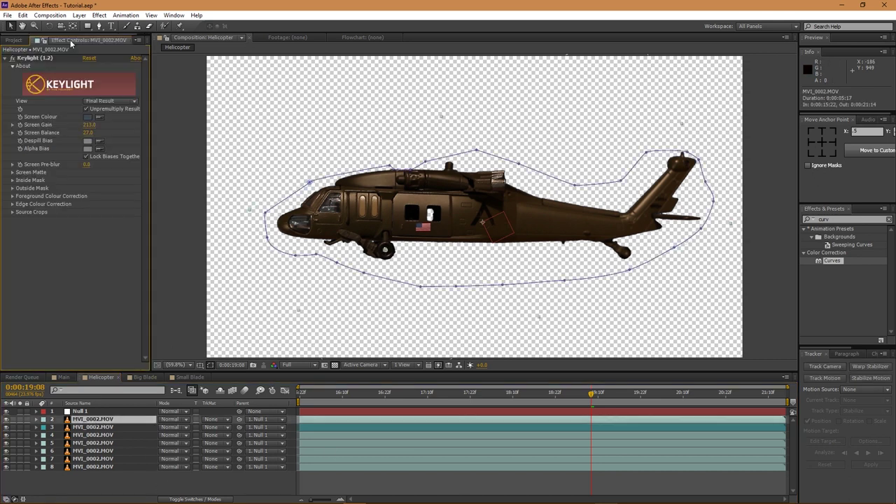
pyautogui.click(12, 173)
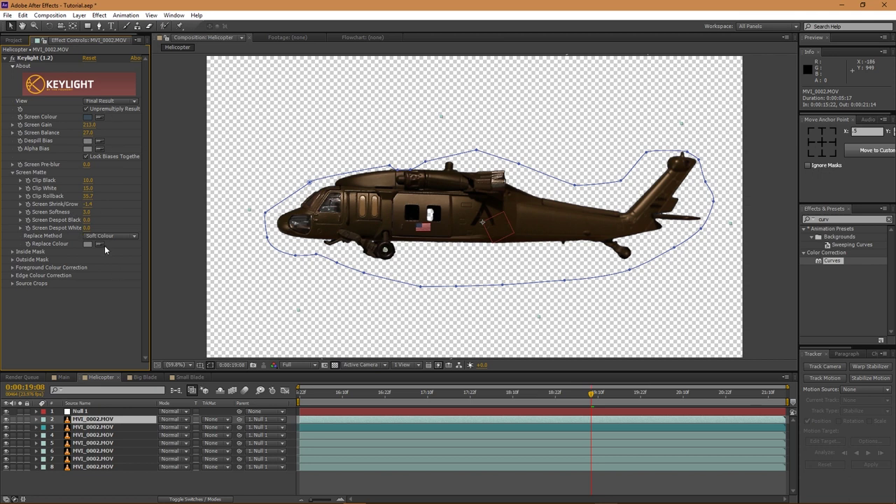
pyautogui.click(7, 57)
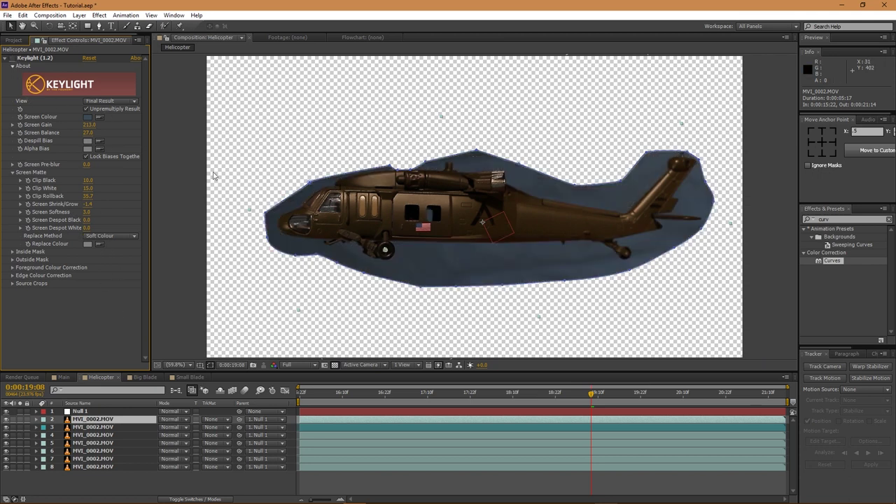
# - Cycle Mask 1's mode through None and Subtract back to Add, then collapse and deselect the layer
pyautogui.click(38, 420)
pyautogui.click(171, 435)
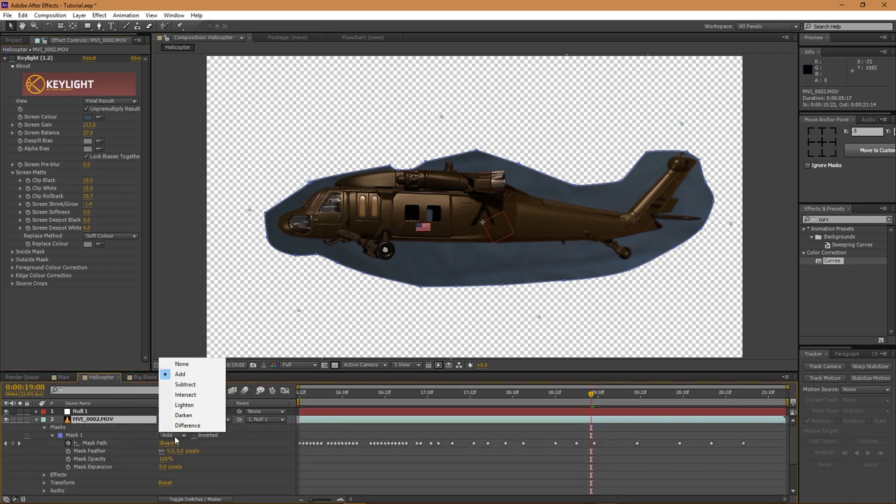
pyautogui.click(178, 363)
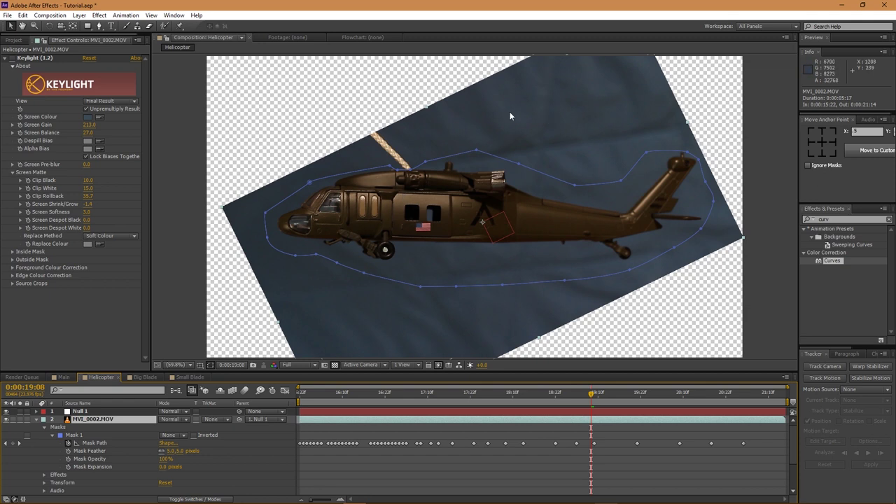
pyautogui.click(175, 437)
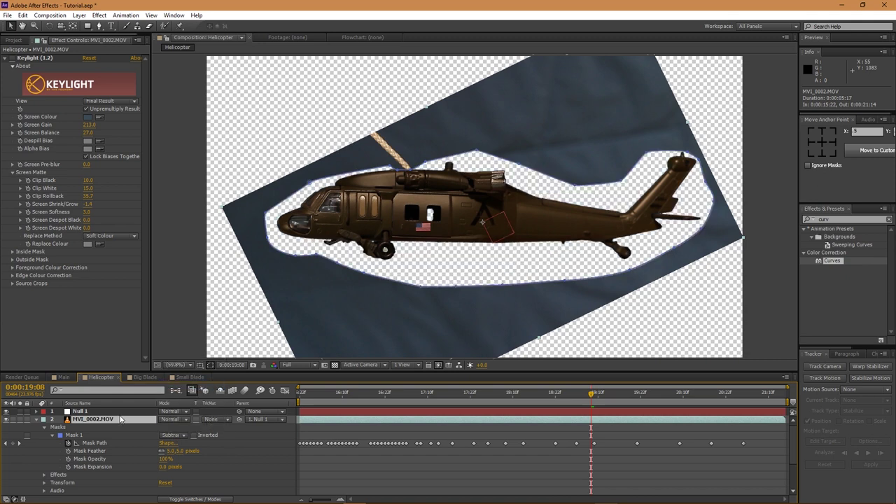
pyautogui.click(172, 435)
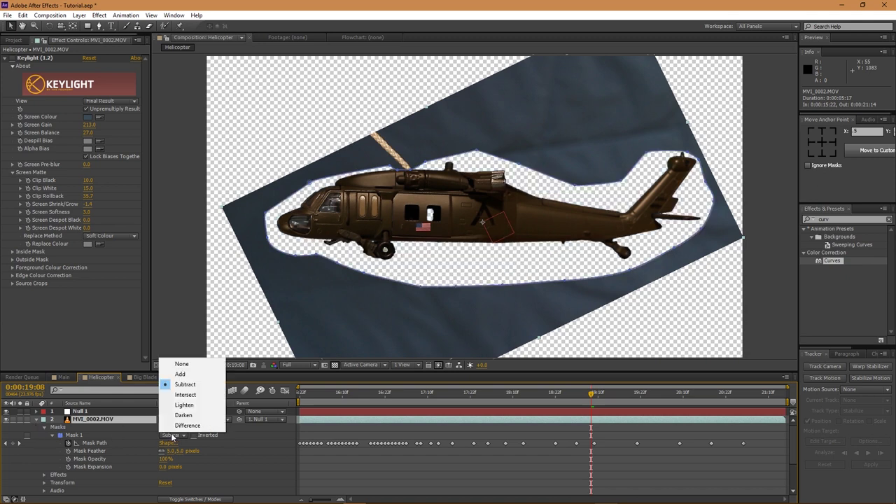
pyautogui.click(175, 375)
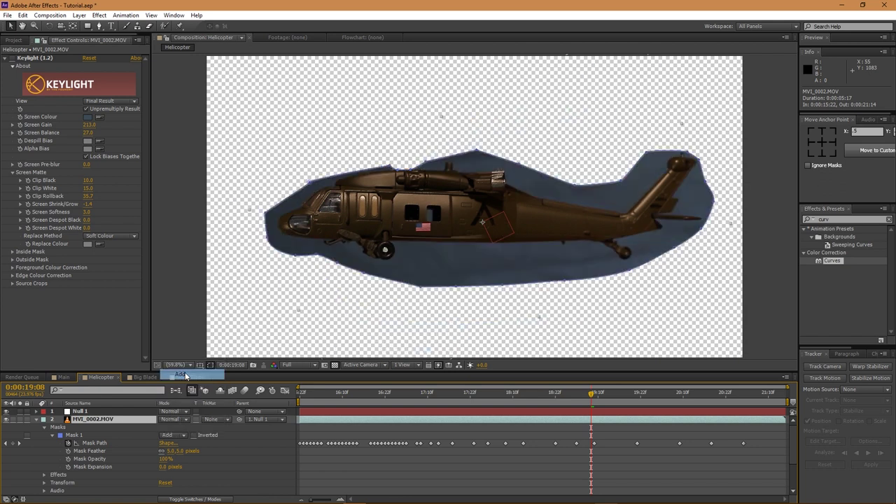
pyautogui.click(36, 420)
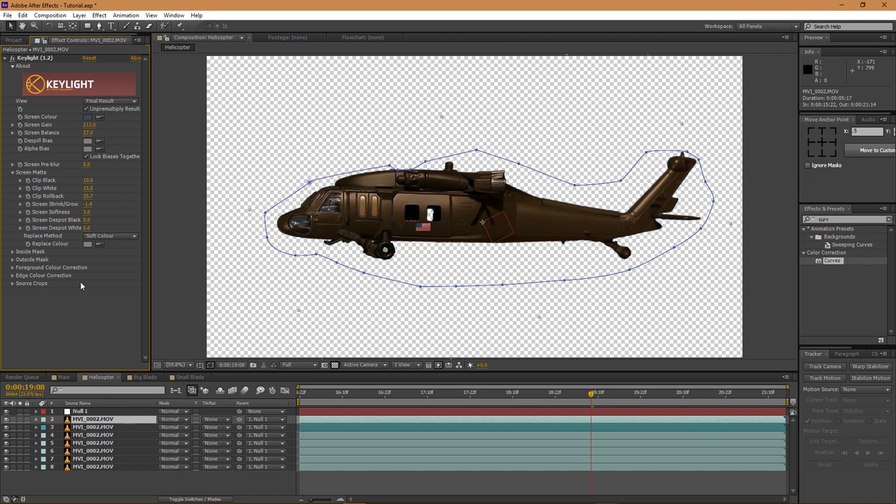
pyautogui.click(212, 474)
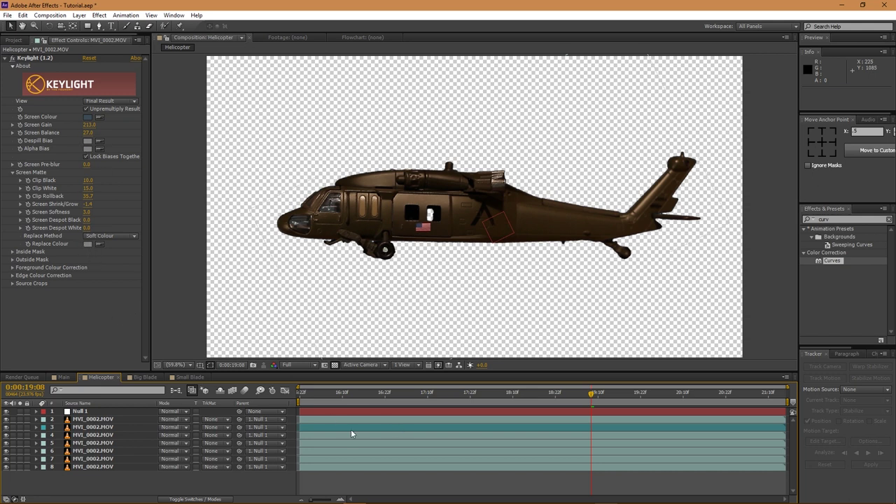
# - Select helicopter layers 4–8 and RAM preview from 18:16 at Half resolution
pyautogui.moveTo(100, 471); pyautogui.dragTo(105, 443)
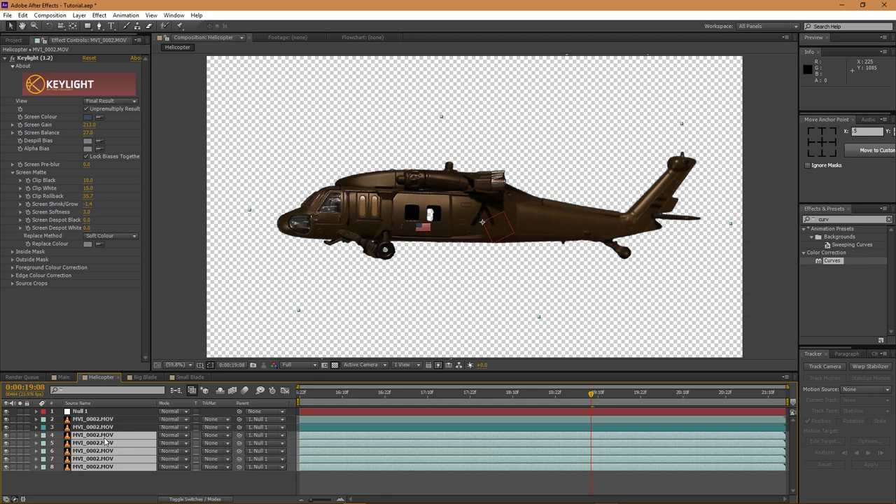
pyautogui.click(6, 434)
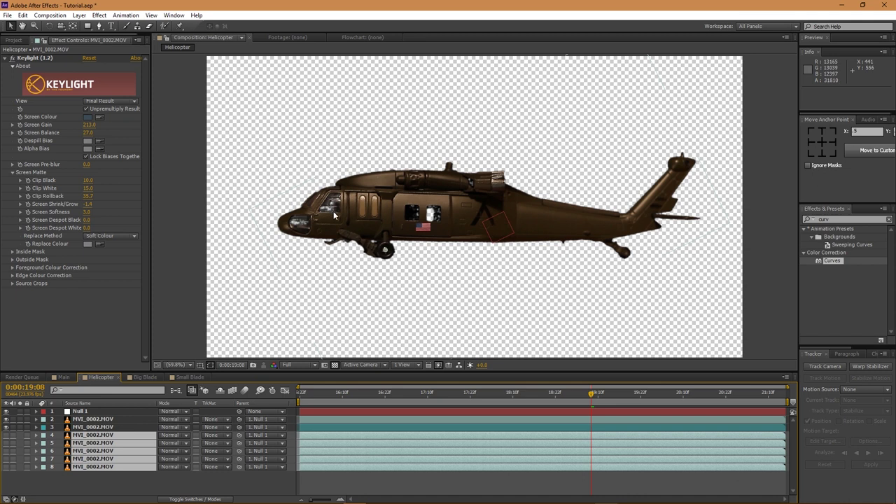
pyautogui.moveTo(535, 394); pyautogui.dragTo(566, 395)
pyautogui.click(292, 366)
pyautogui.click(301, 398)
pyautogui.click(549, 393)
pyautogui.moveTo(531, 397)
pyautogui.mouseDown()
pyautogui.moveTo(518, 397)
pyautogui.moveTo(529, 398)
pyautogui.mouseUp()
pyautogui.press('space')
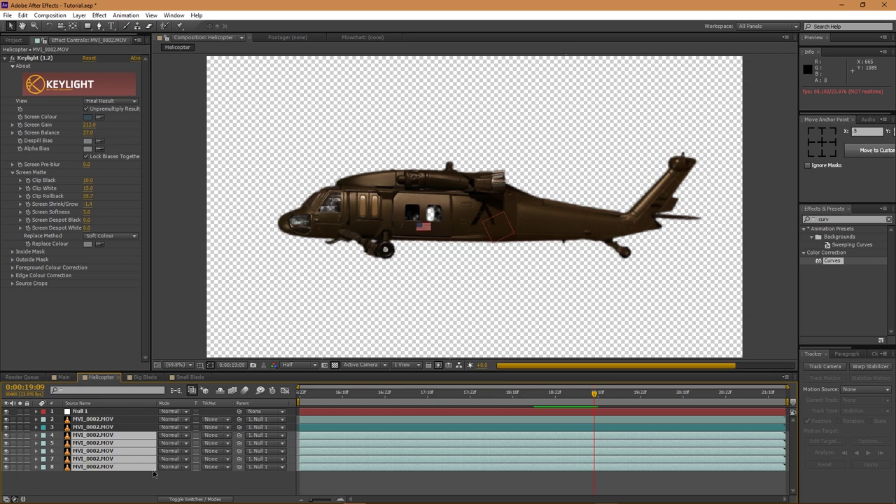
# - Inspect the third MVI_0002.MOV layer's keyframed mask at 18:08, then open Big Blade
pyautogui.click(236, 487)
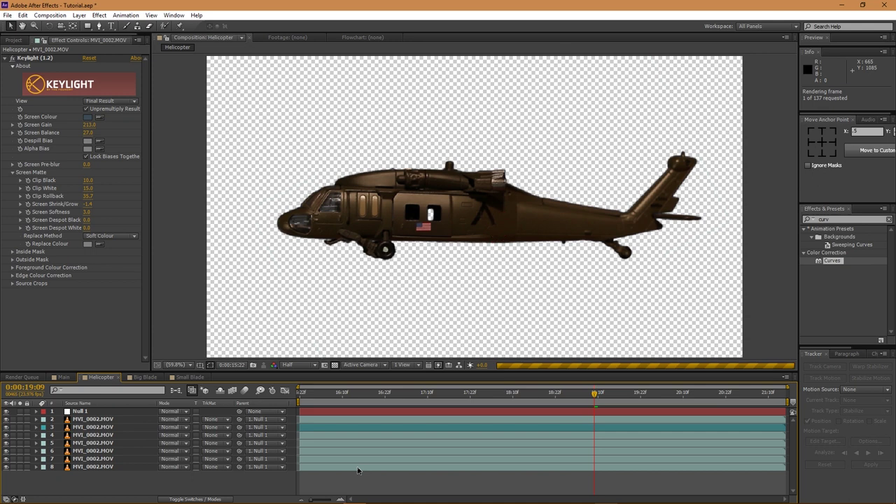
pyautogui.click(505, 395)
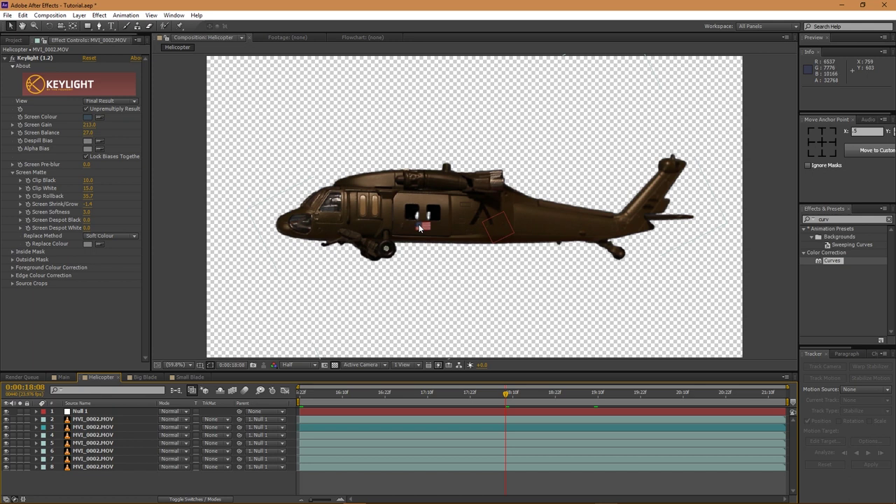
pyautogui.click(110, 428)
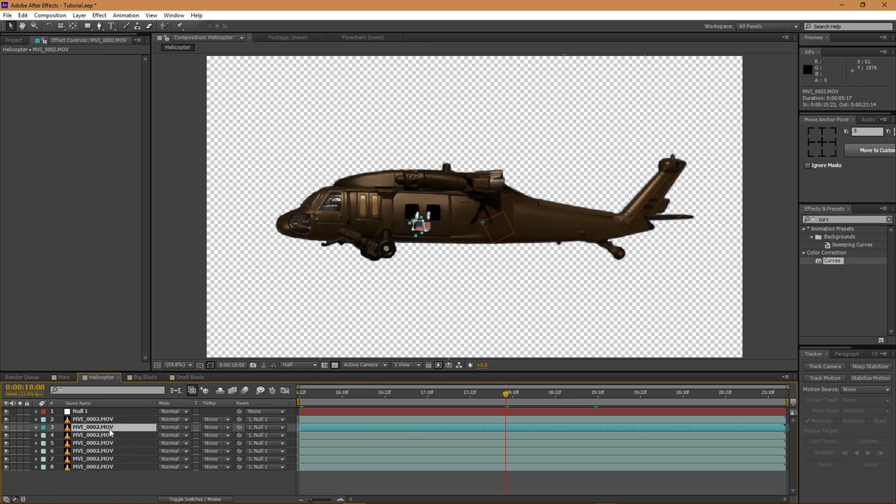
pyautogui.click(37, 427)
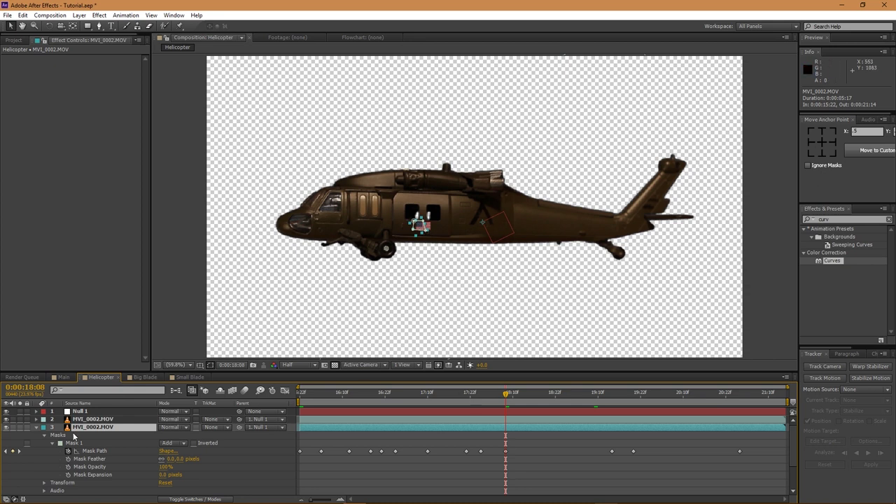
pyautogui.click(36, 429)
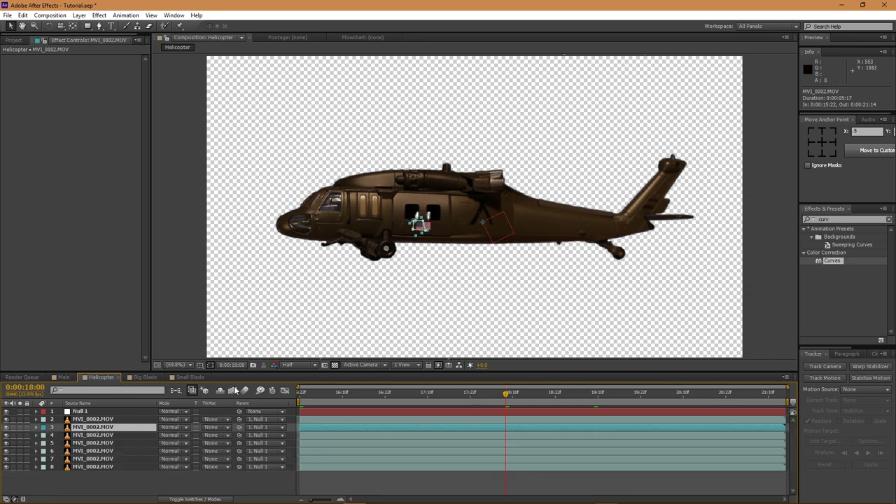
pyautogui.click(133, 377)
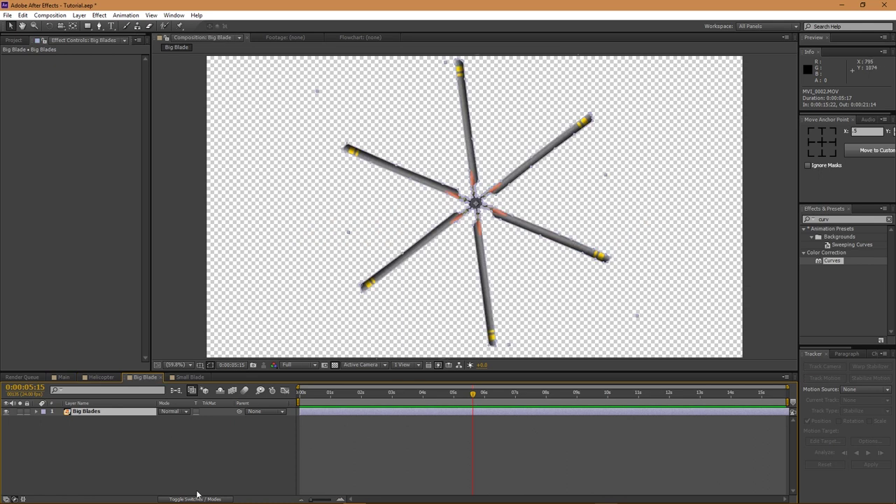
pyautogui.click(274, 480)
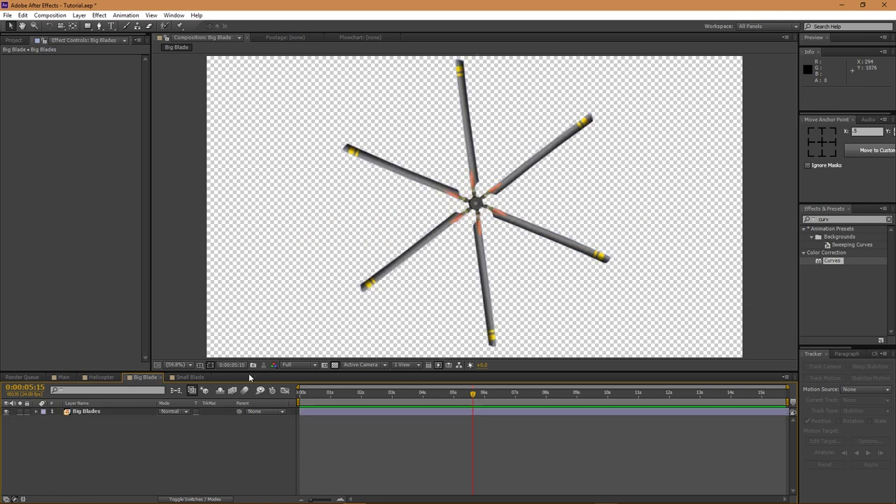
pyautogui.click(131, 414)
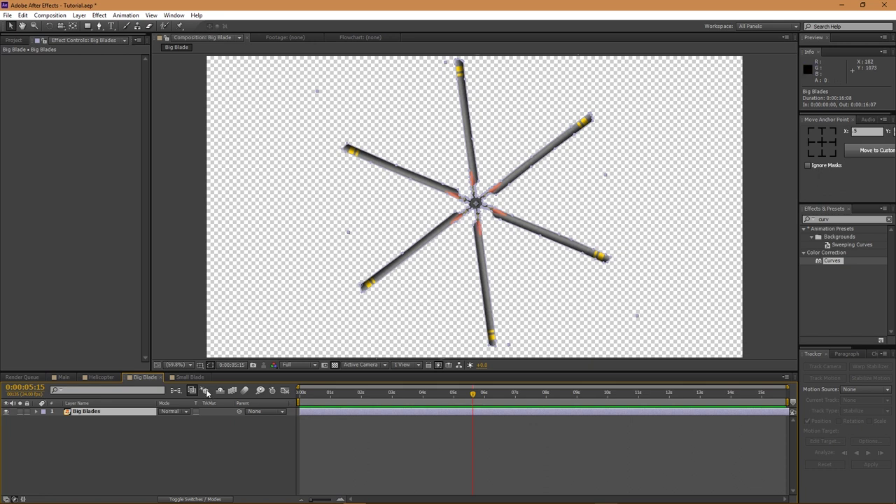
pyautogui.click(187, 378)
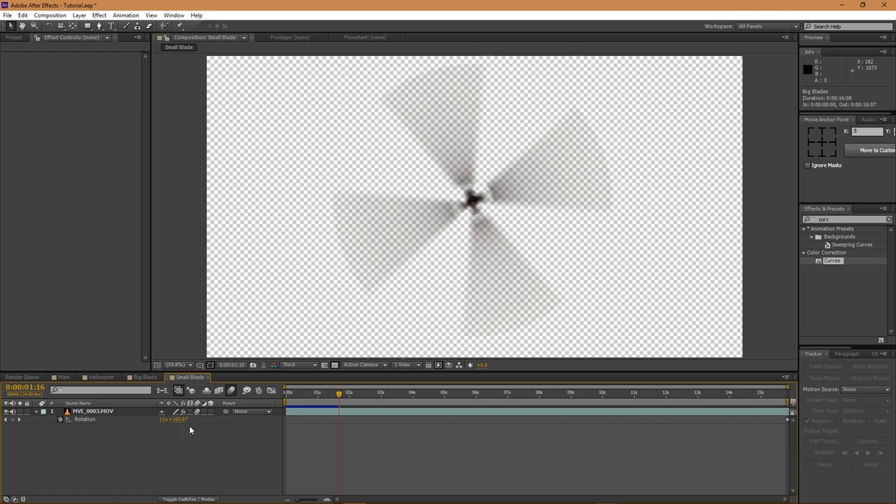
pyautogui.click(142, 377)
pyautogui.click(187, 378)
pyautogui.moveTo(287, 398); pyautogui.dragTo(469, 398)
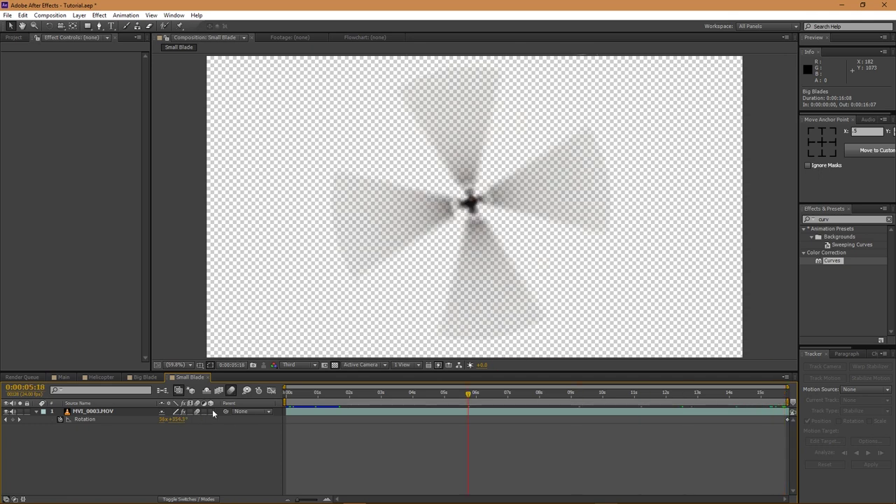
pyautogui.click(144, 377)
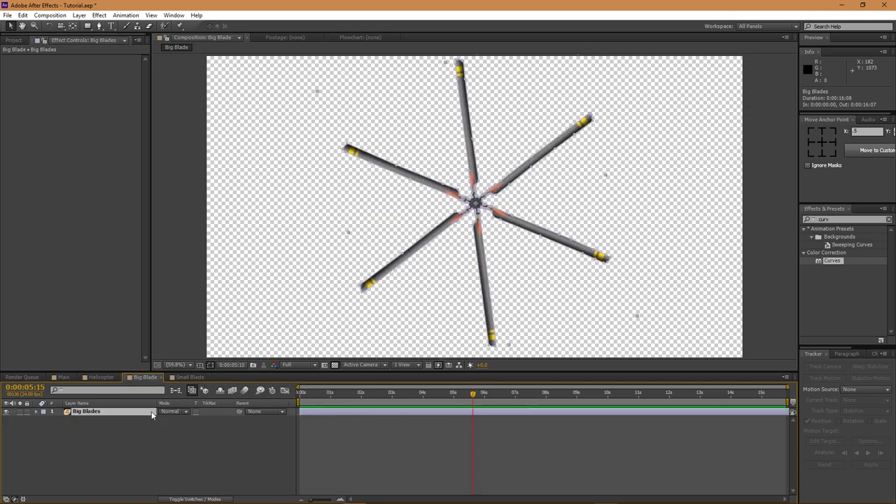
# - Keyframe the Big Blades Rotation, raising the spin to 81x+257.4°
pyautogui.press('r')
pyautogui.click(61, 419)
pyautogui.moveTo(475, 420); pyautogui.dragTo(303, 422)
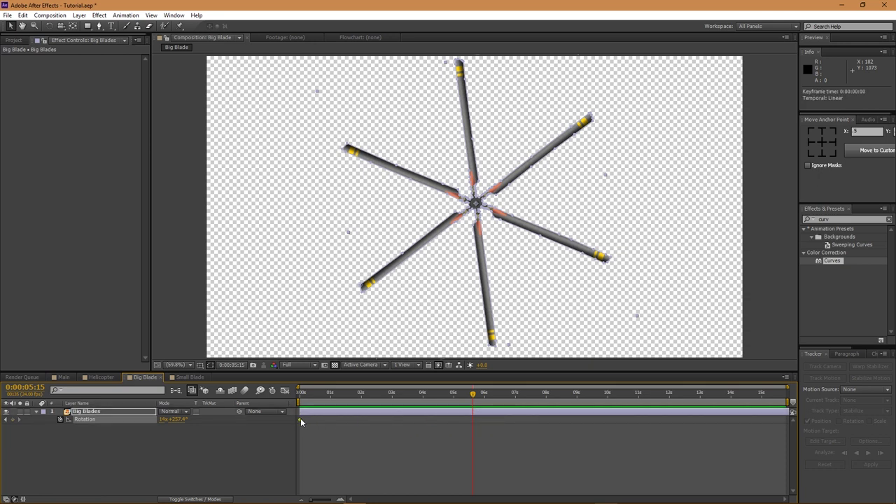
pyautogui.moveTo(184, 423); pyautogui.dragTo(179, 424)
pyautogui.moveTo(178, 424); pyautogui.dragTo(574, 403)
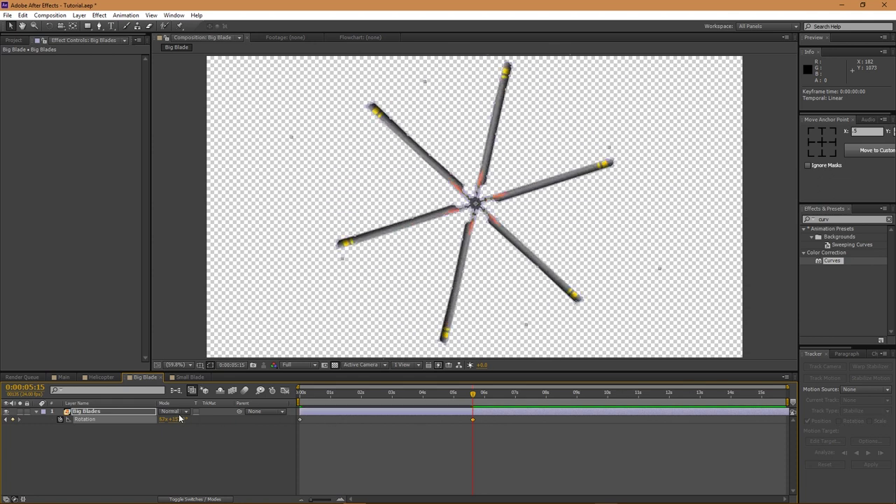
pyautogui.moveTo(173, 419); pyautogui.dragTo(227, 429)
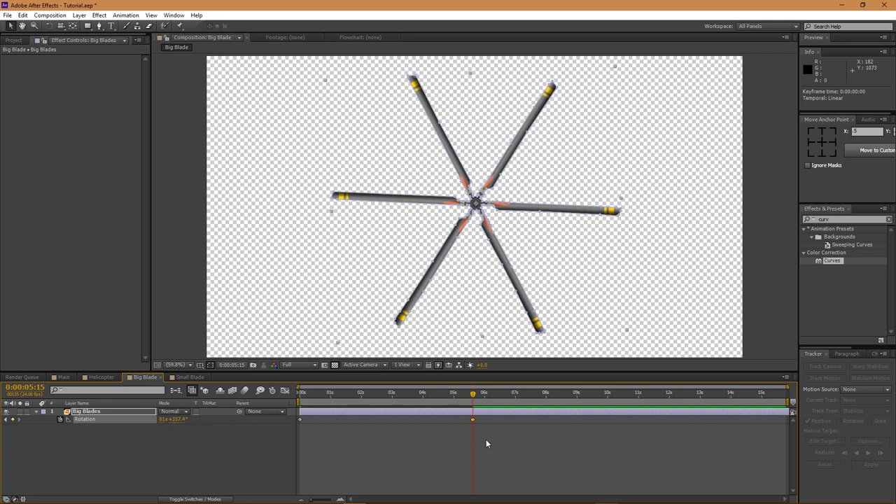
# - Stretch the last Rotation keyframe to the comp's end and RAM preview the spinning blades
pyautogui.moveTo(474, 420); pyautogui.dragTo(786, 424)
pyautogui.press('KP_0')
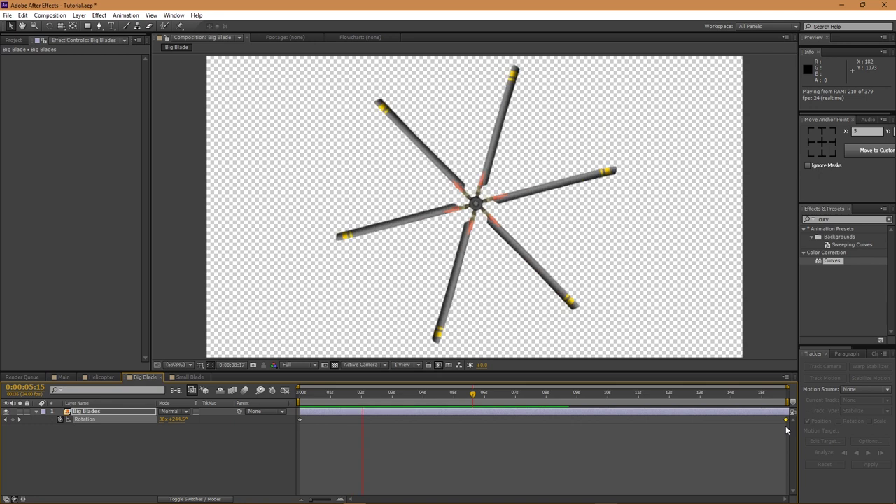
pyautogui.press('space')
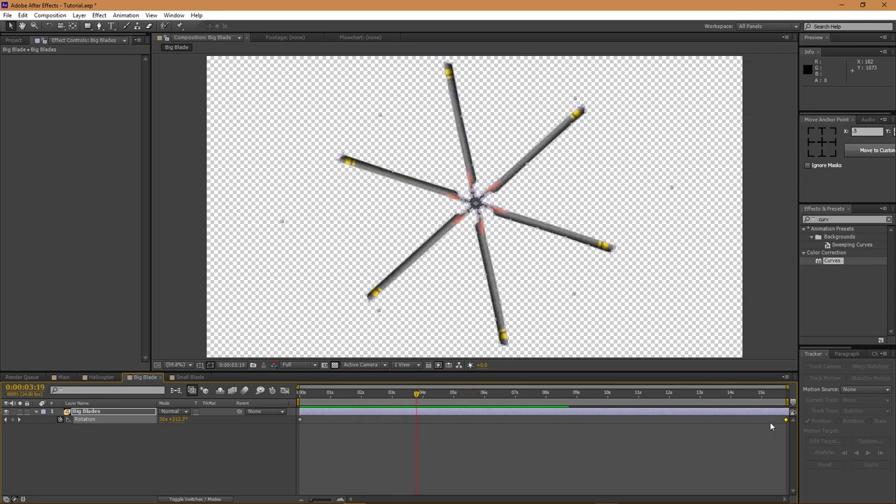
pyautogui.moveTo(357, 394); pyautogui.dragTo(422, 404)
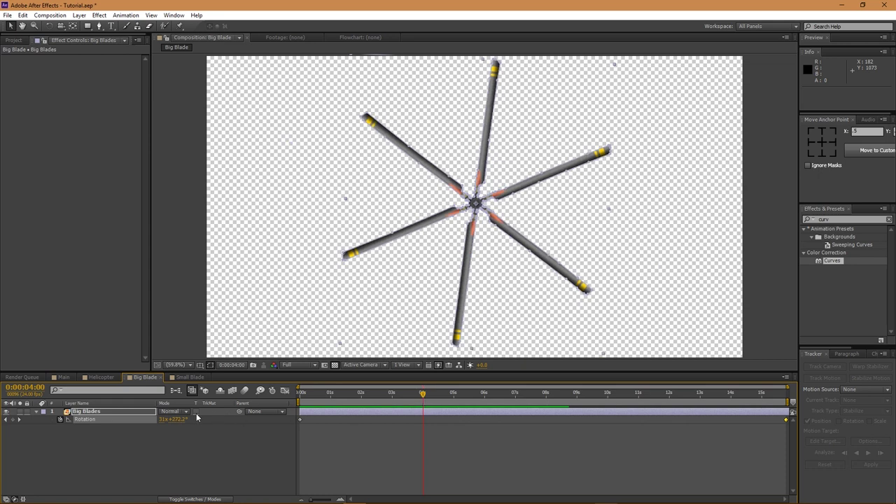
pyautogui.click(144, 414)
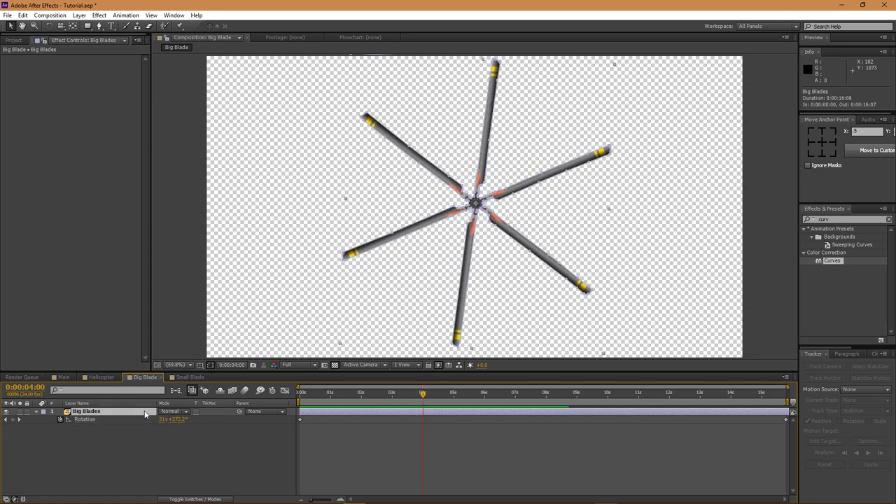
pyautogui.press('F4')
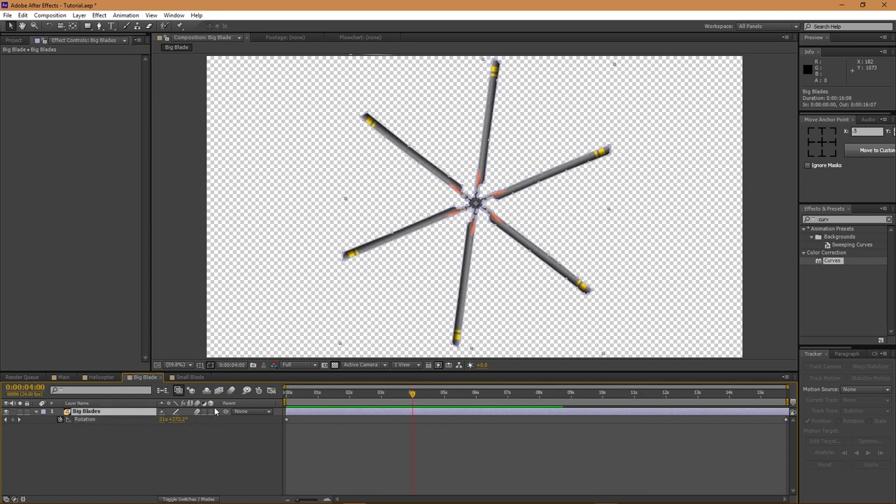
# - Turn on composition motion blur, preview the blurred blades, and return to the Helicopter comp
pyautogui.click(230, 392)
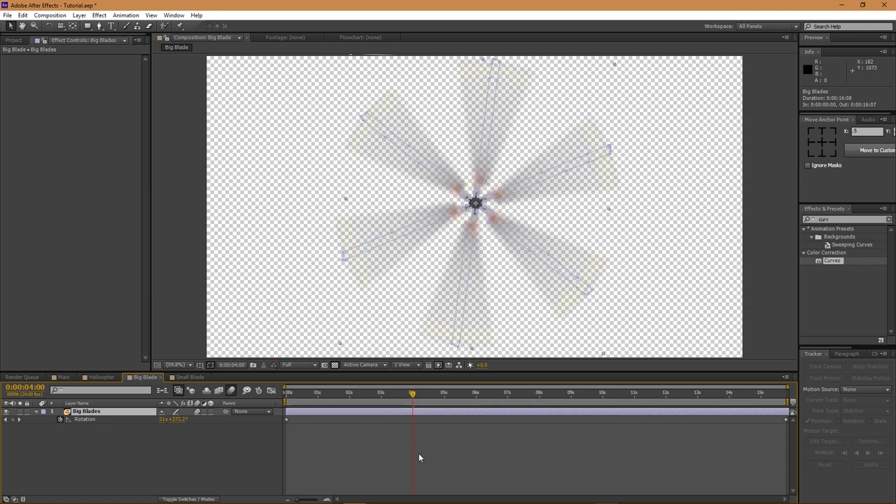
pyautogui.press('KP_0')
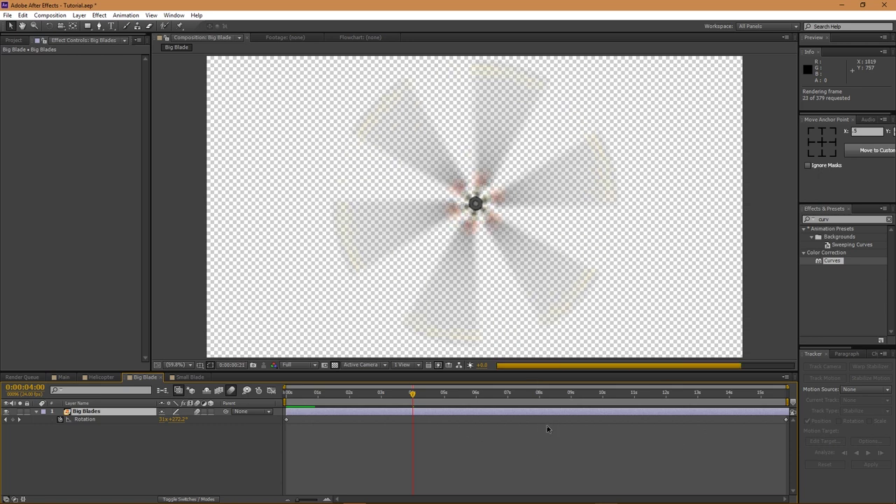
pyautogui.click(547, 430)
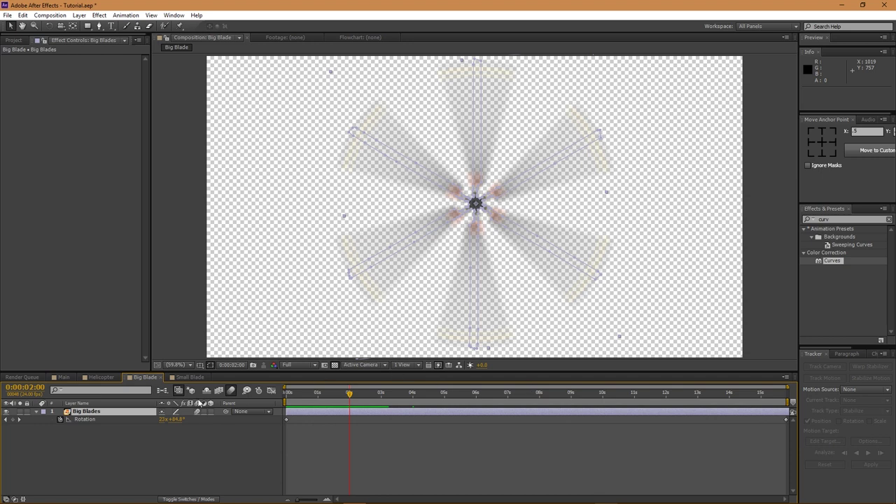
pyautogui.click(185, 378)
pyautogui.click(147, 378)
pyautogui.click(102, 378)
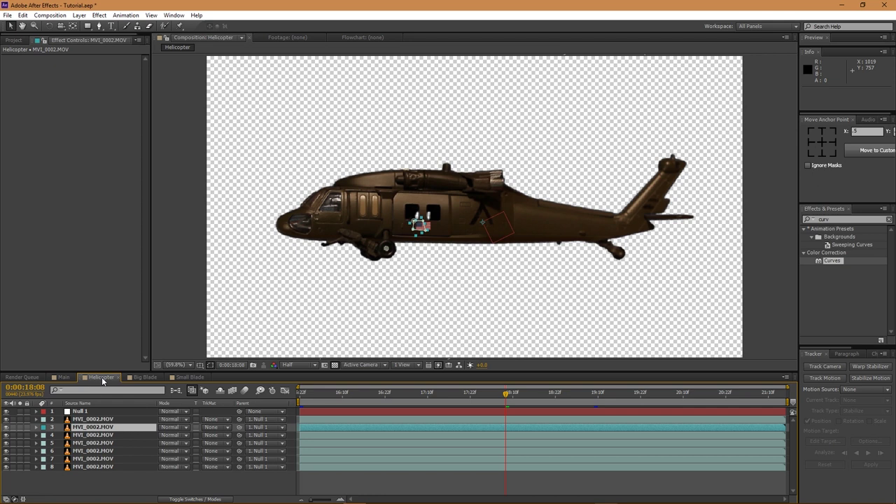
pyautogui.click(299, 366)
pyautogui.click(323, 397)
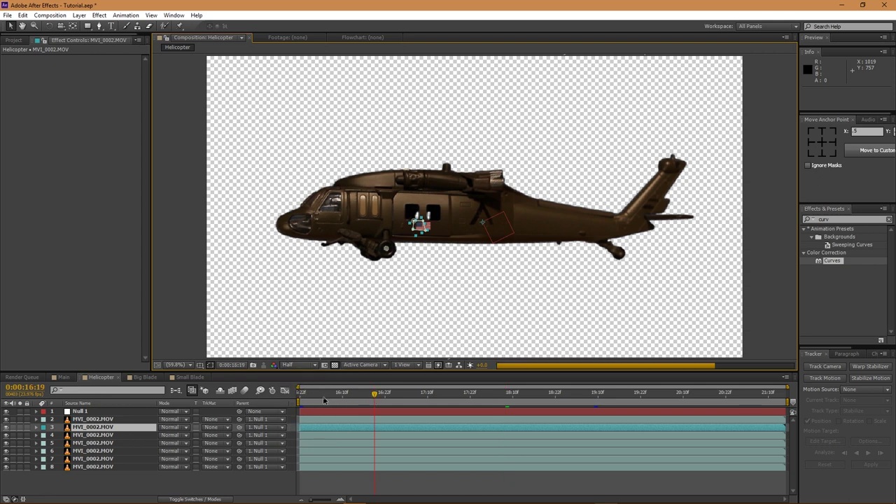
pyautogui.moveTo(324, 400); pyautogui.dragTo(724, 401)
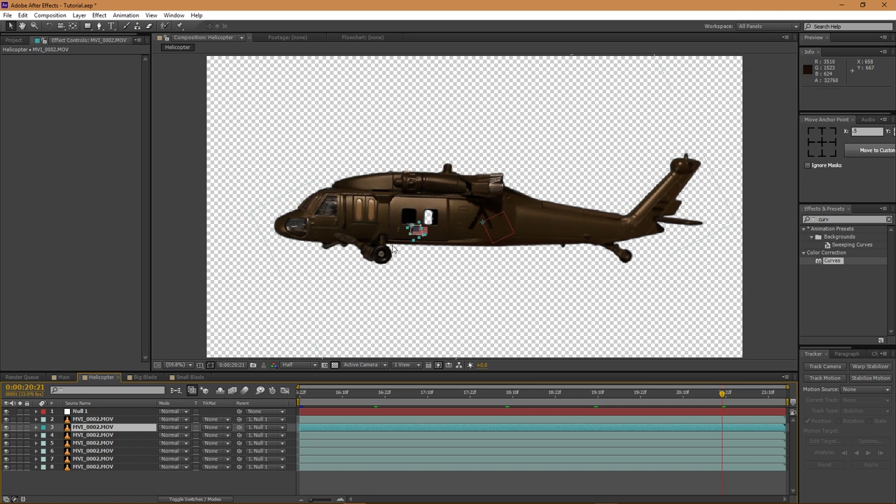
pyautogui.click(333, 396)
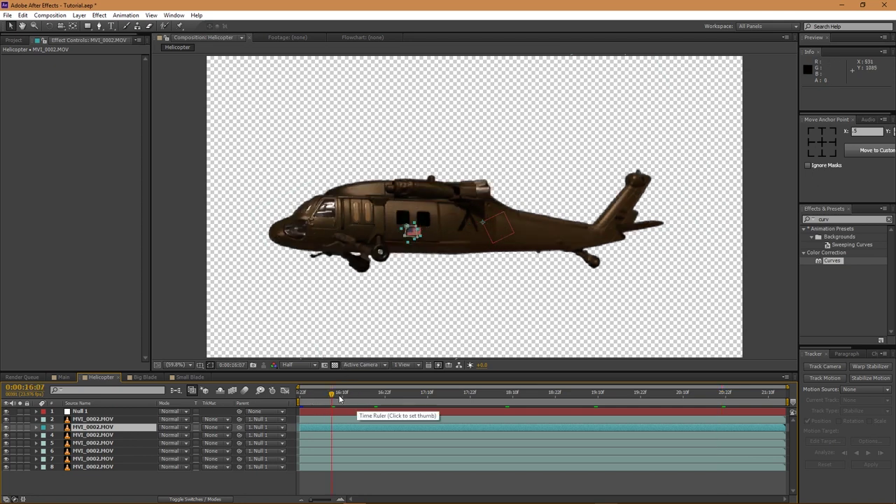
pyautogui.moveTo(333, 396); pyautogui.dragTo(755, 398)
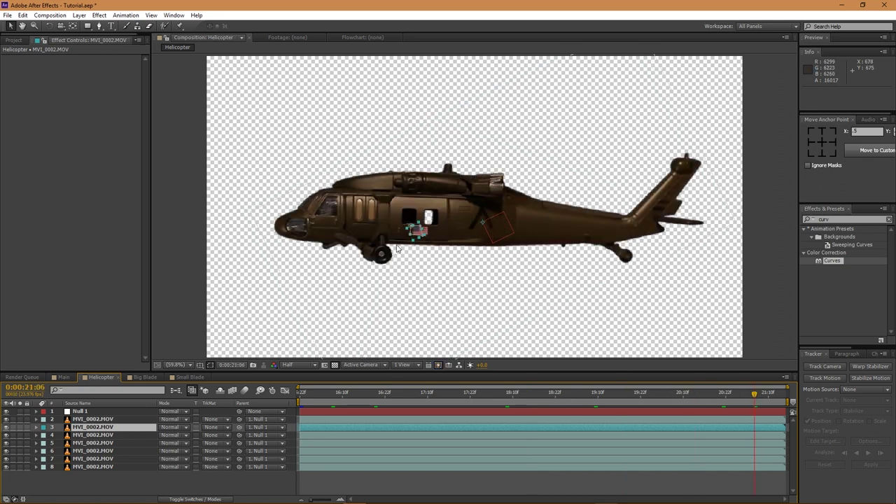
pyautogui.click(370, 398)
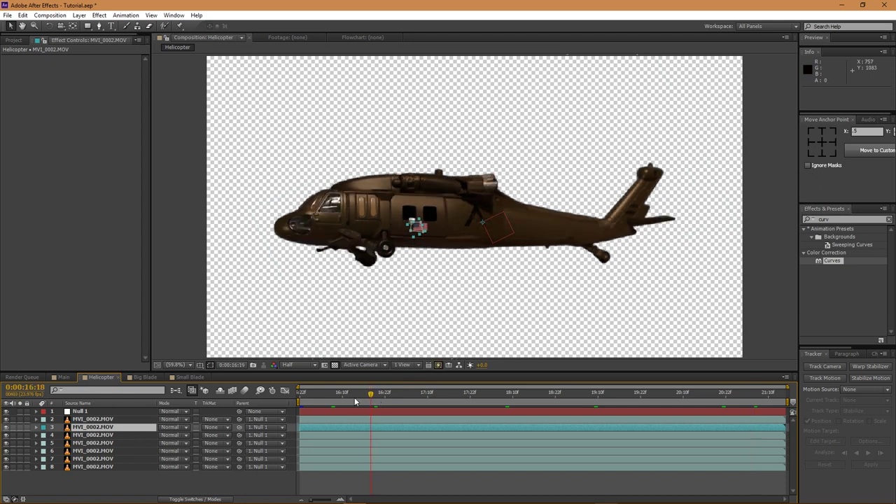
pyautogui.click(339, 398)
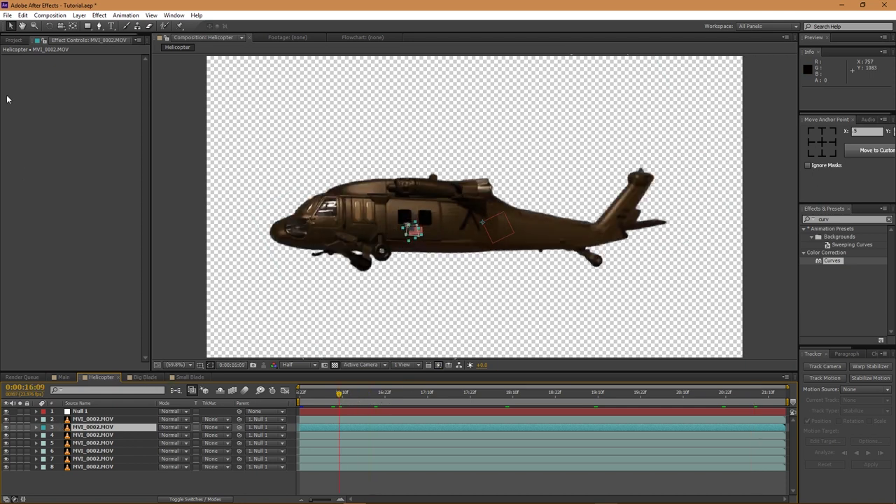
# - Drag Big Blade from the Project panel into the Helicopter timeline and preview the rotor
pyautogui.click(15, 40)
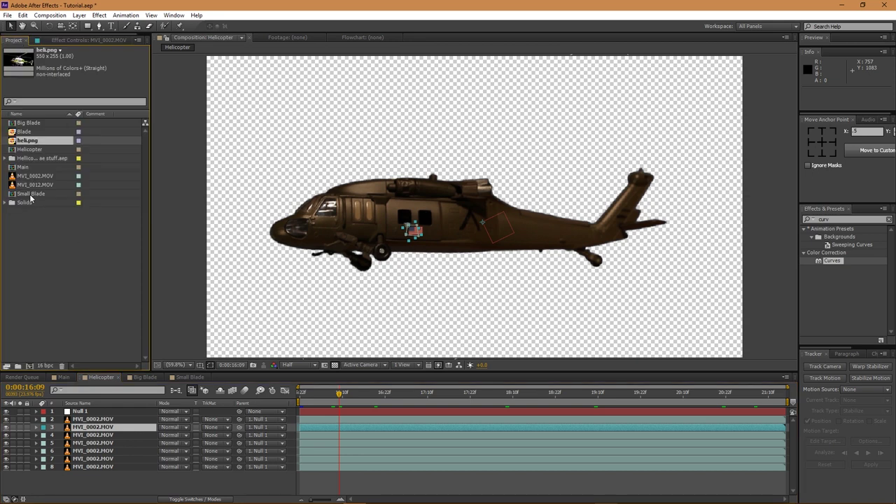
pyautogui.moveTo(26, 123); pyautogui.dragTo(322, 414)
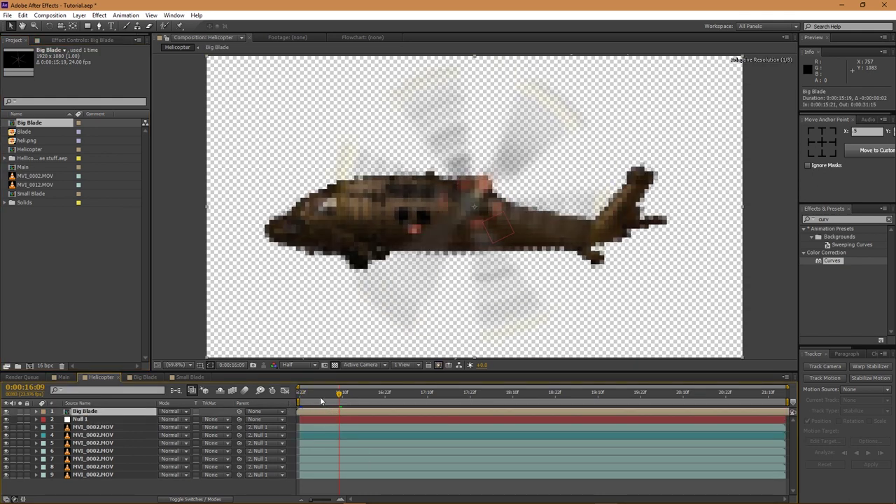
pyautogui.press('space')
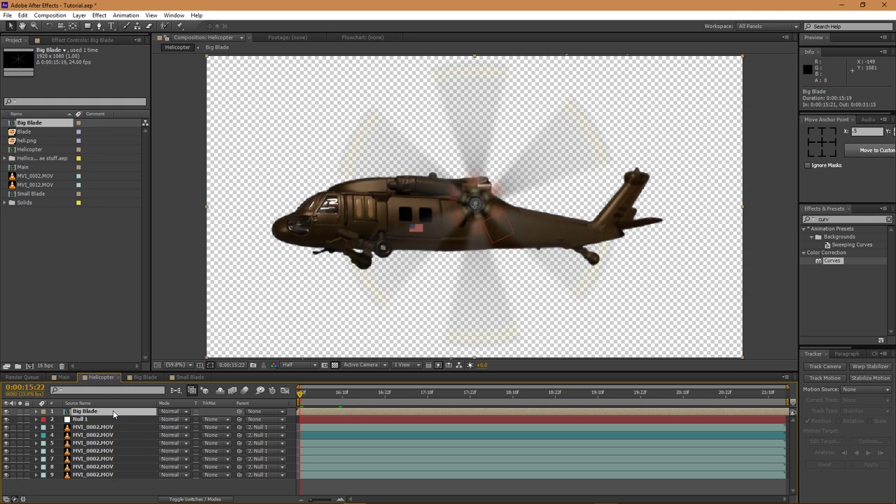
# - Make Big Blade a 3D layer, move it to the bottom of the stack, and place it over the helicopter
pyautogui.press('F4')
pyautogui.click(211, 412)
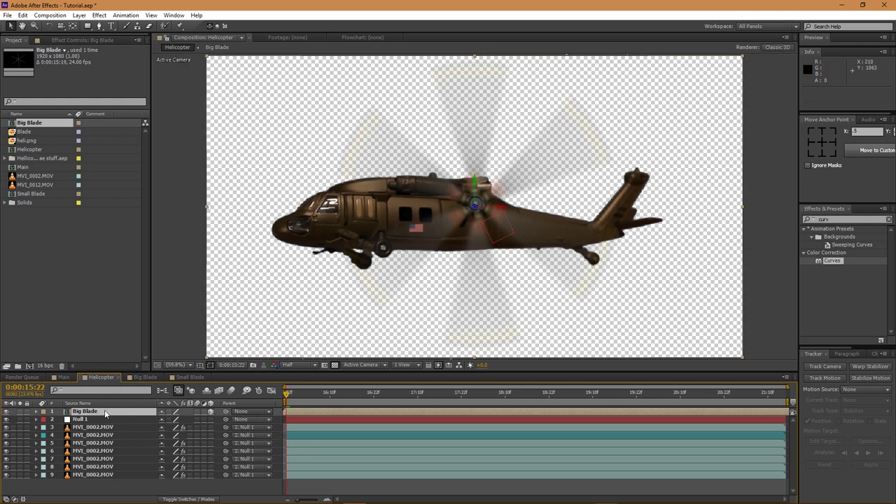
pyautogui.moveTo(103, 413); pyautogui.dragTo(121, 473)
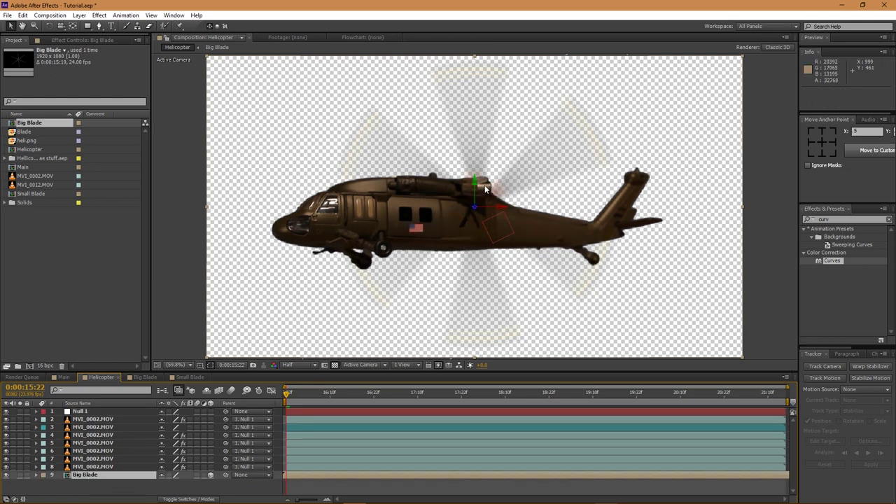
pyautogui.moveTo(478, 189); pyautogui.dragTo(423, 181)
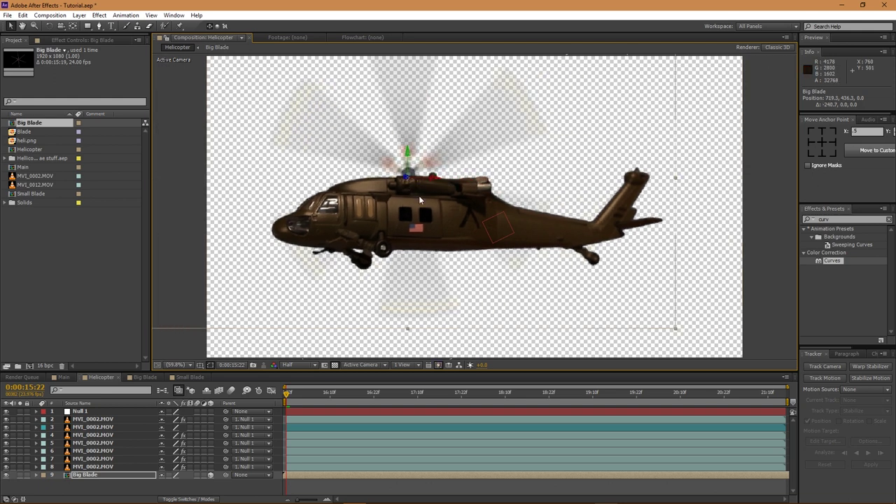
# - Tilt Big Blade 64° on X and enlarge it, then add the Small Blade comp
pyautogui.press('r')
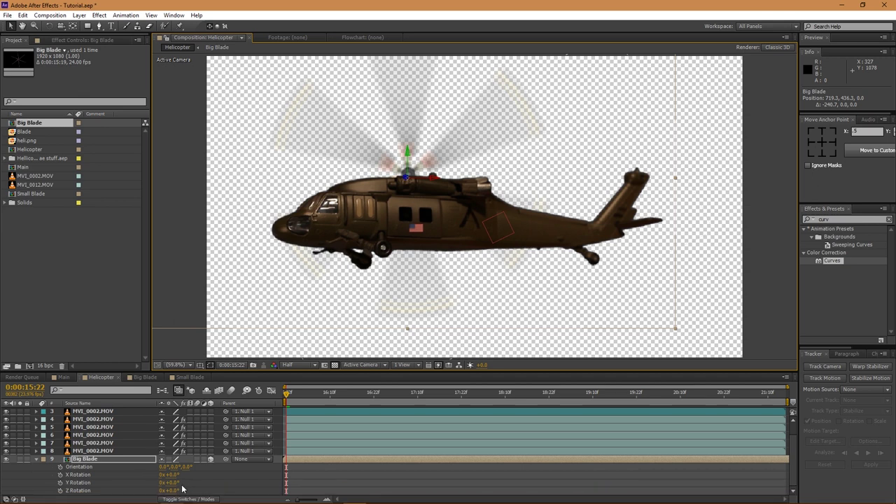
pyautogui.moveTo(173, 491); pyautogui.dragTo(171, 491)
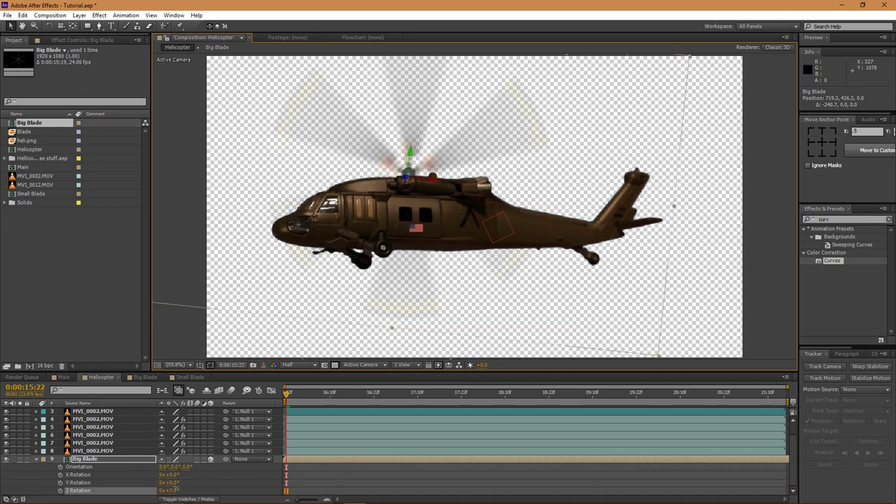
pyautogui.hotkey('ctrl', 'z')
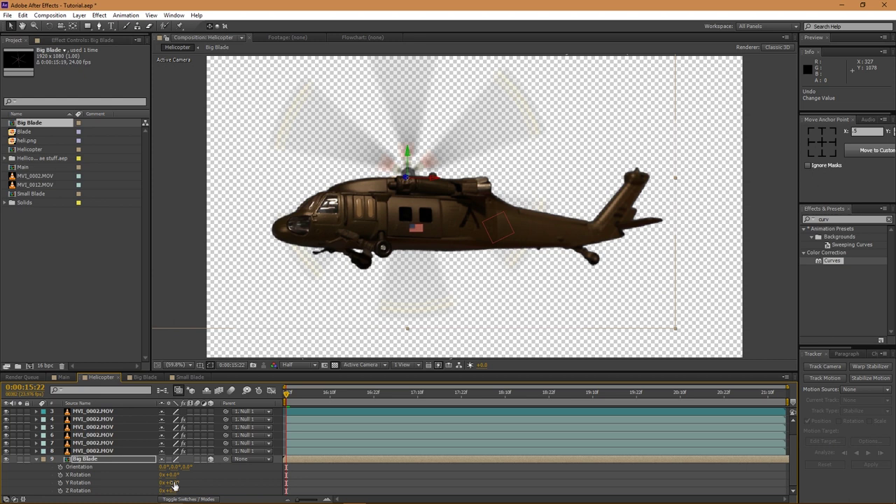
pyautogui.moveTo(173, 478); pyautogui.dragTo(200, 474)
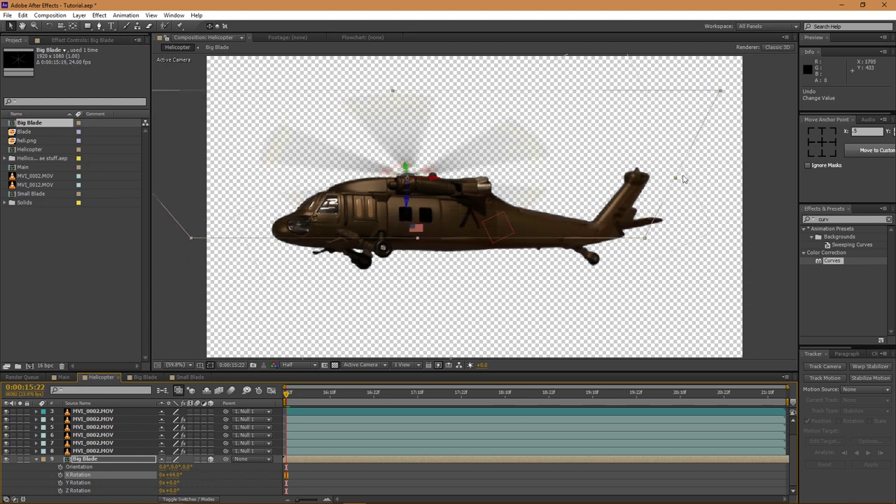
pyautogui.moveTo(675, 182); pyautogui.dragTo(752, 183)
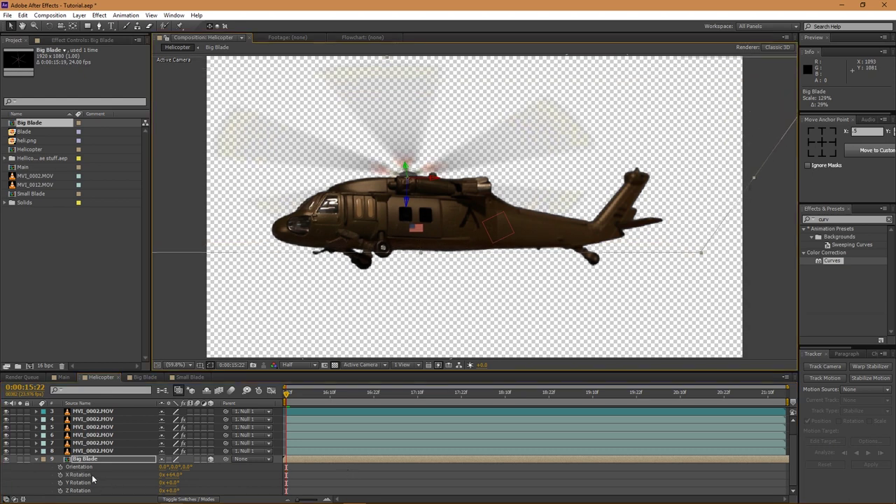
pyautogui.click(38, 460)
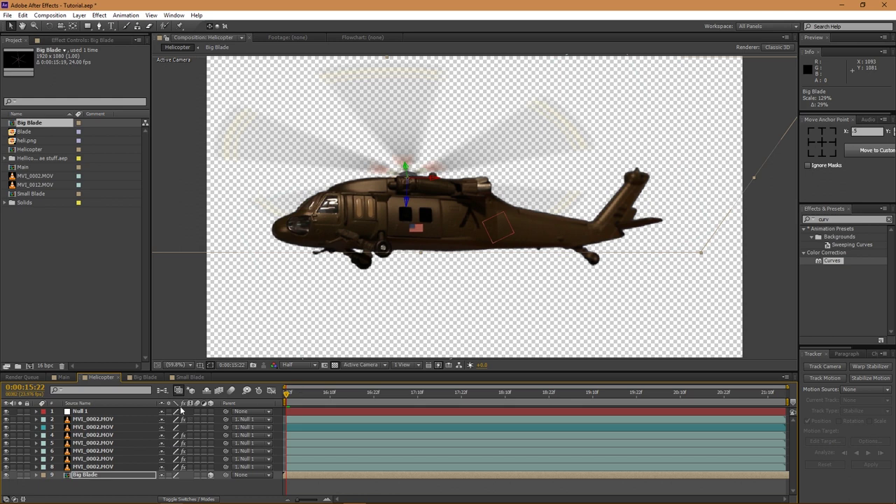
pyautogui.moveTo(34, 196); pyautogui.dragTo(115, 470)
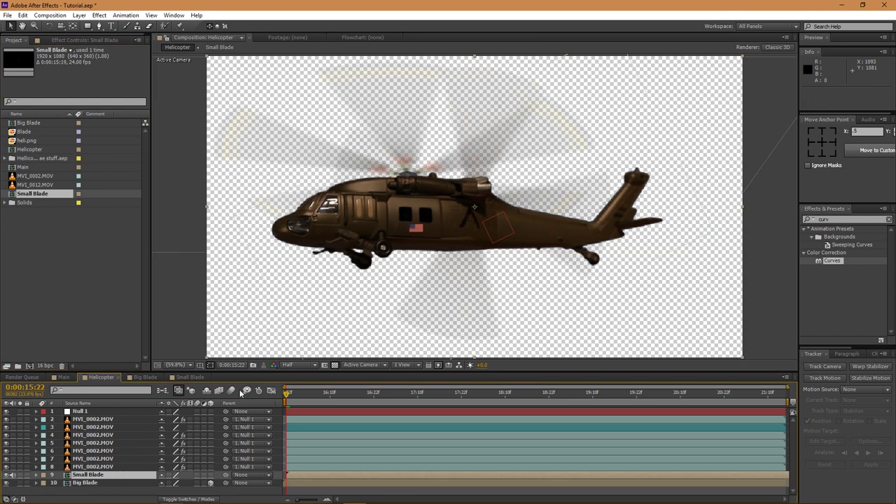
# - Place Small Blade on the tail rotor at 45% scale, scrub to check it, and confirm its name
pyautogui.moveTo(440, 314); pyautogui.dragTo(609, 286)
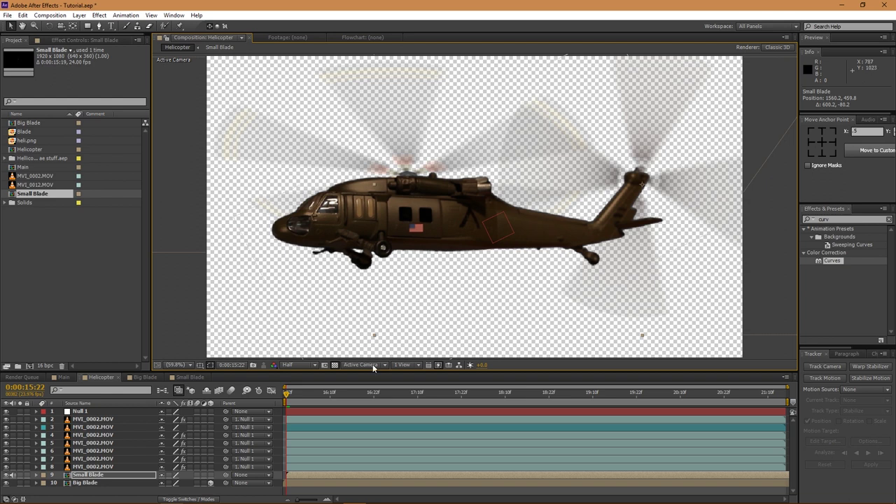
pyautogui.press('s')
pyautogui.moveTo(173, 488); pyautogui.dragTo(142, 483)
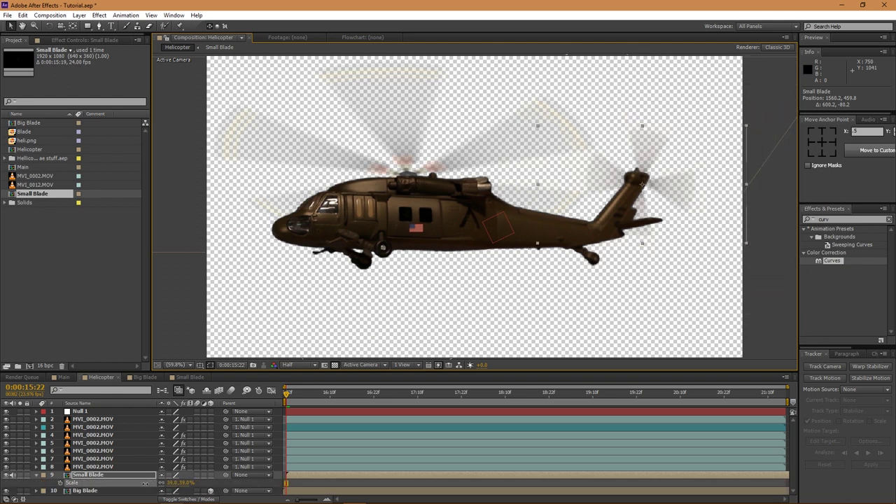
pyautogui.moveTo(661, 201); pyautogui.dragTo(658, 197)
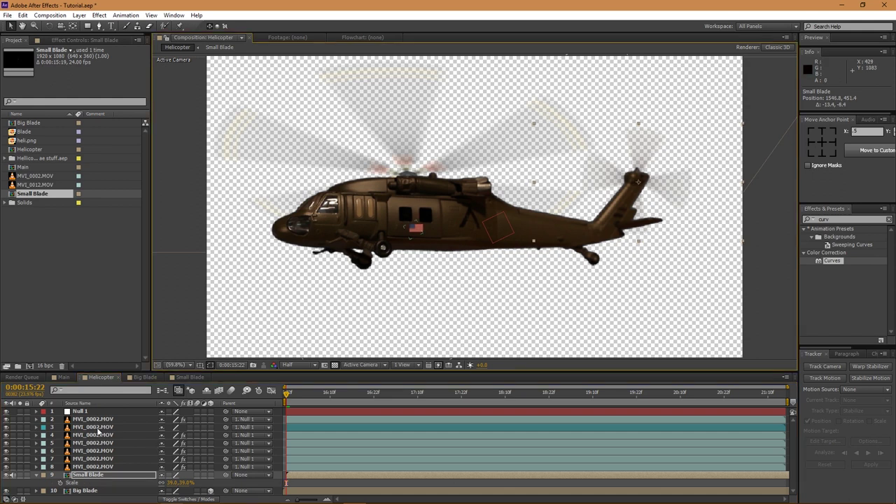
pyautogui.click(37, 476)
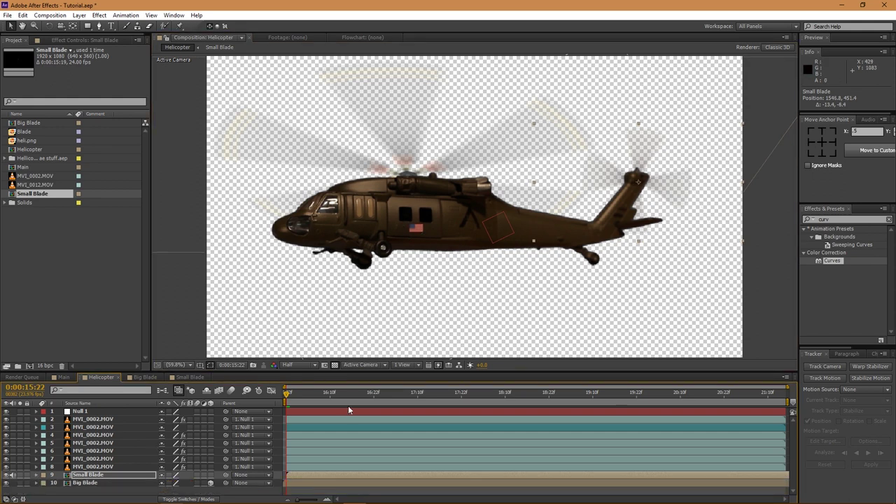
pyautogui.moveTo(321, 394); pyautogui.dragTo(617, 395)
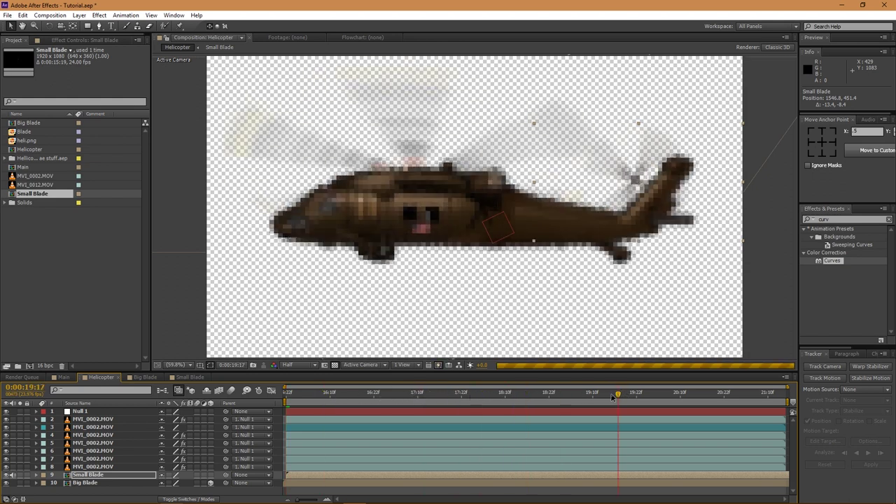
pyautogui.moveTo(373, 393); pyautogui.dragTo(280, 405)
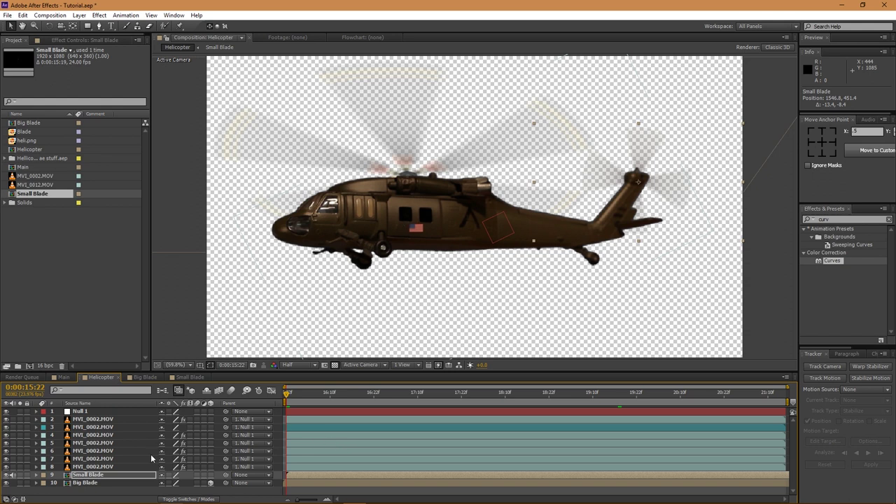
pyautogui.press('Return')
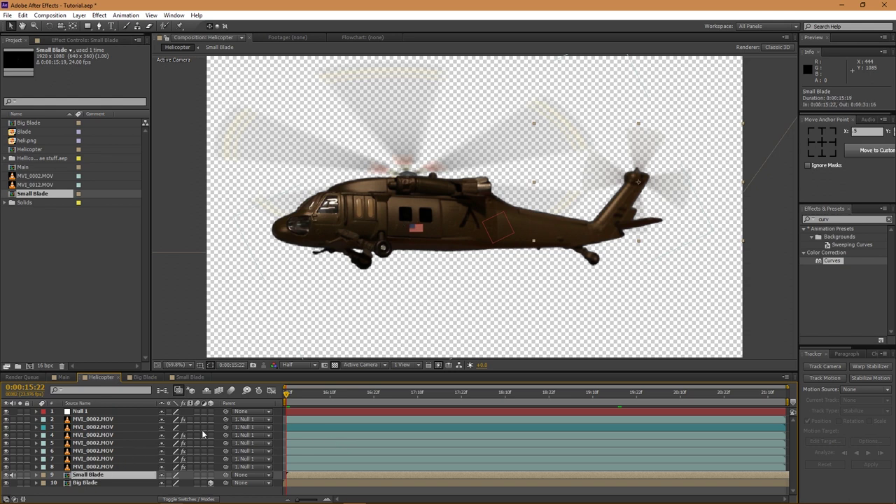
# - Track the rotor hub in MVI_0002.MOV with Track Point 1, analyzing forward
pyautogui.click(94, 421)
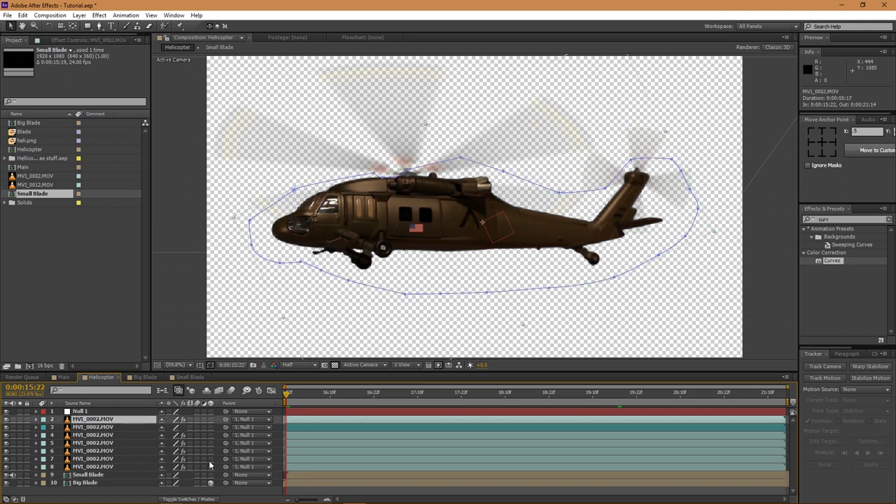
pyautogui.click(816, 379)
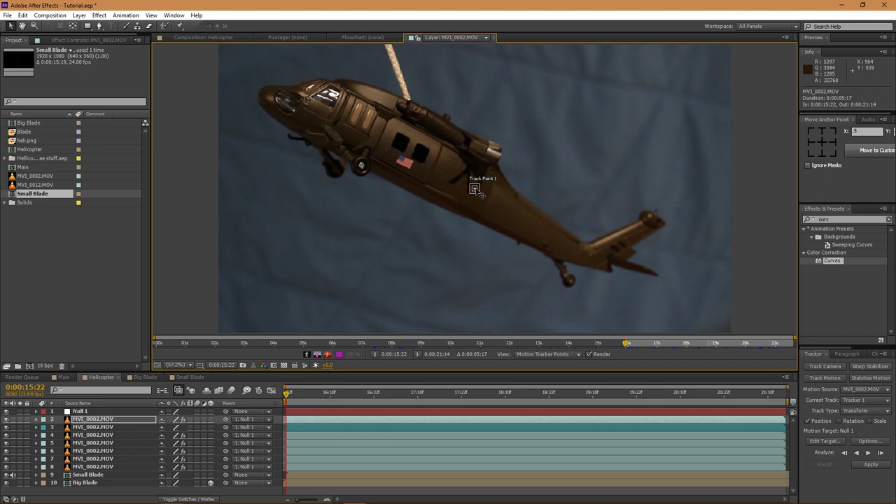
pyautogui.scroll(3, 475, 190)
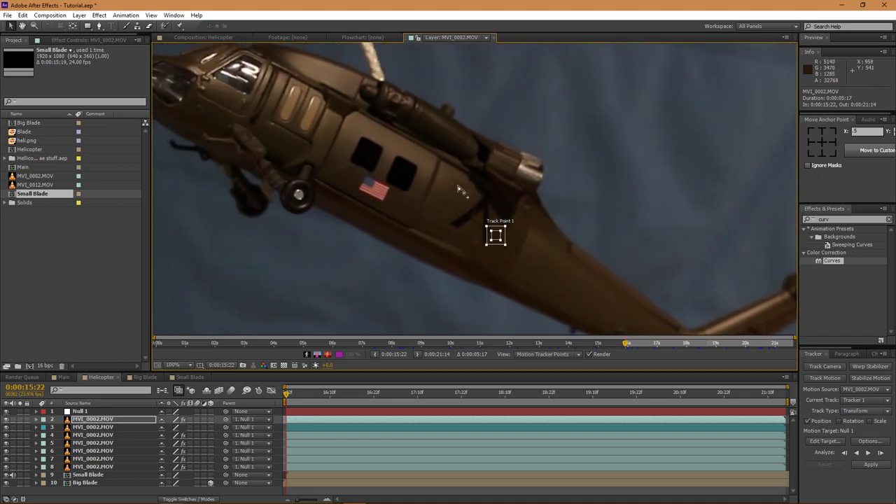
pyautogui.click(477, 218)
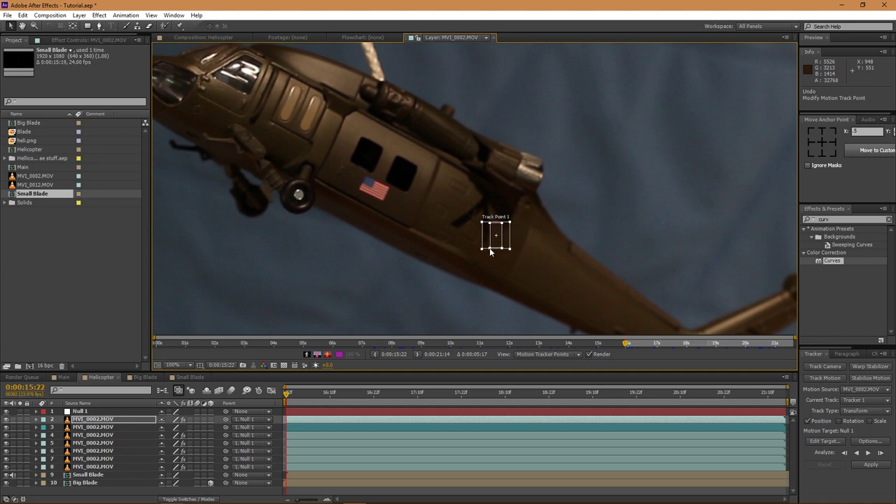
pyautogui.moveTo(493, 243); pyautogui.dragTo(448, 237)
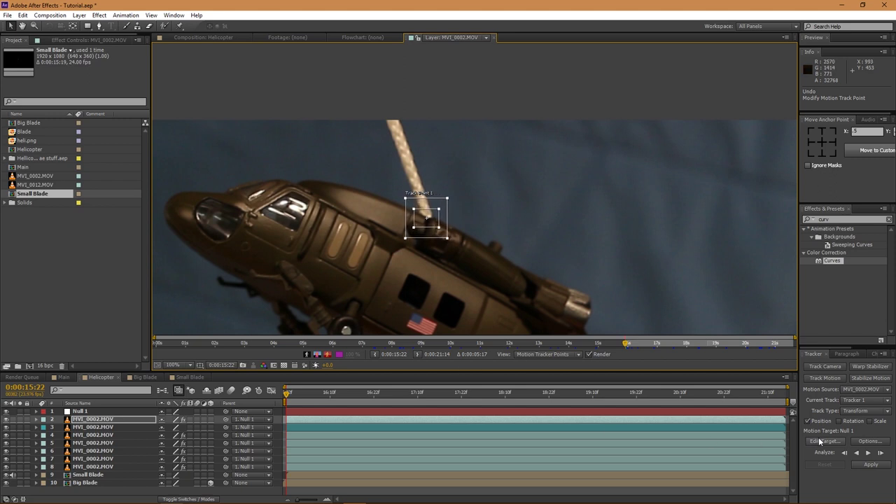
pyautogui.click(866, 453)
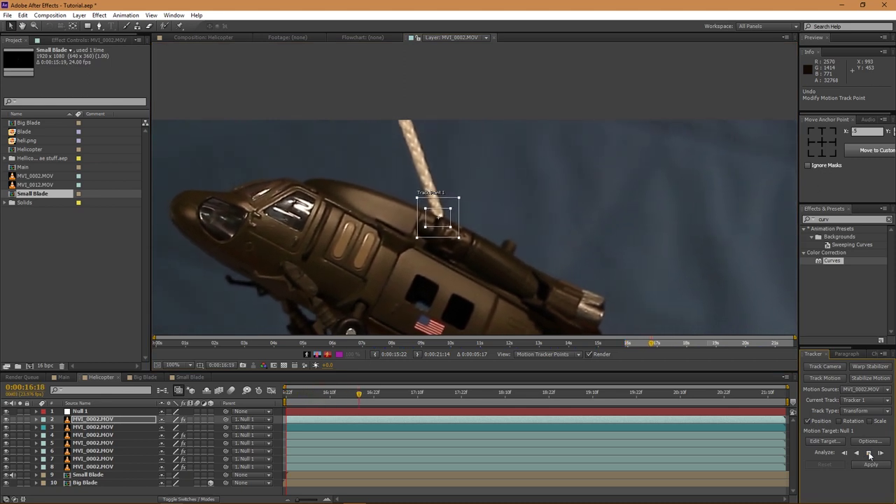
# - Set Big Blade as the motion target and apply the track in X and Y
pyautogui.click(825, 441)
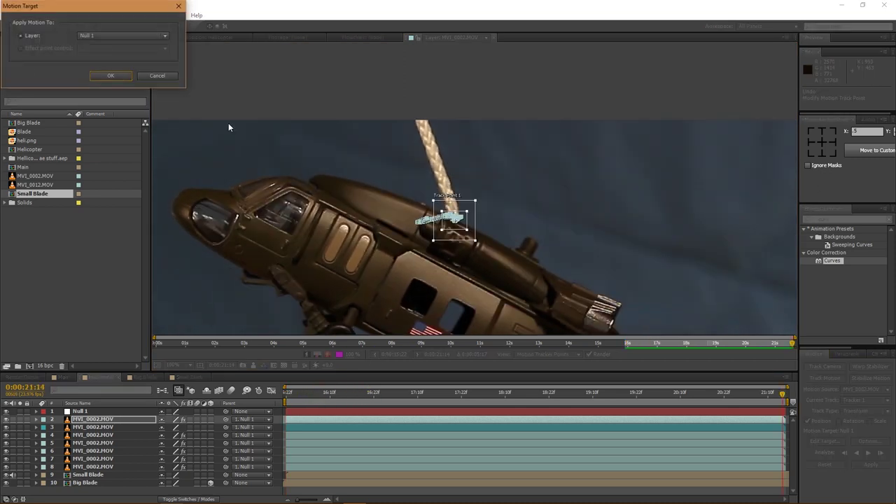
pyautogui.click(138, 39)
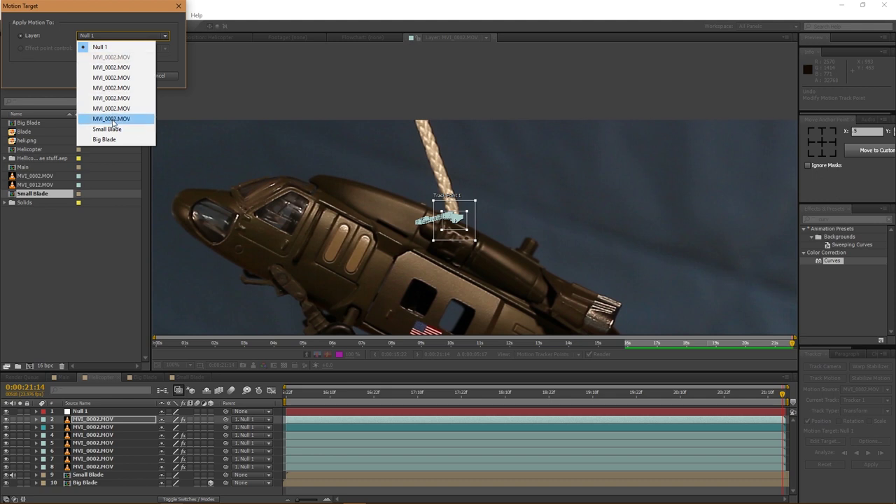
pyautogui.click(112, 138)
pyautogui.click(115, 76)
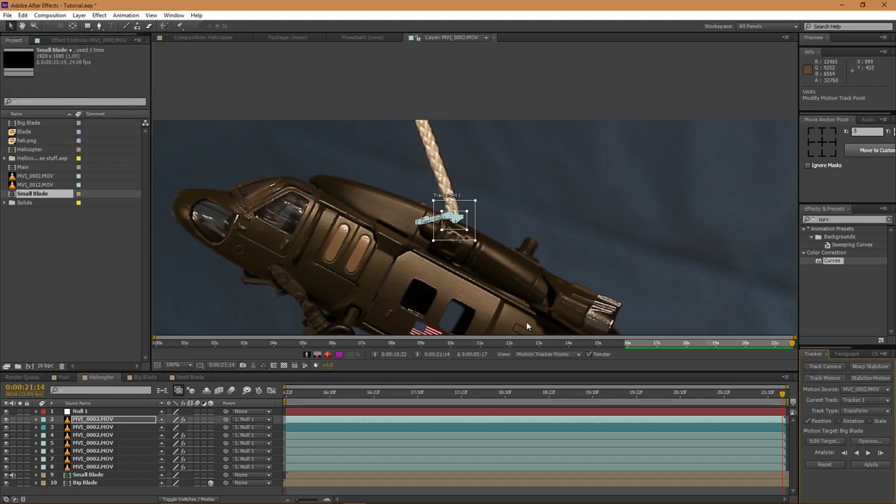
pyautogui.click(868, 466)
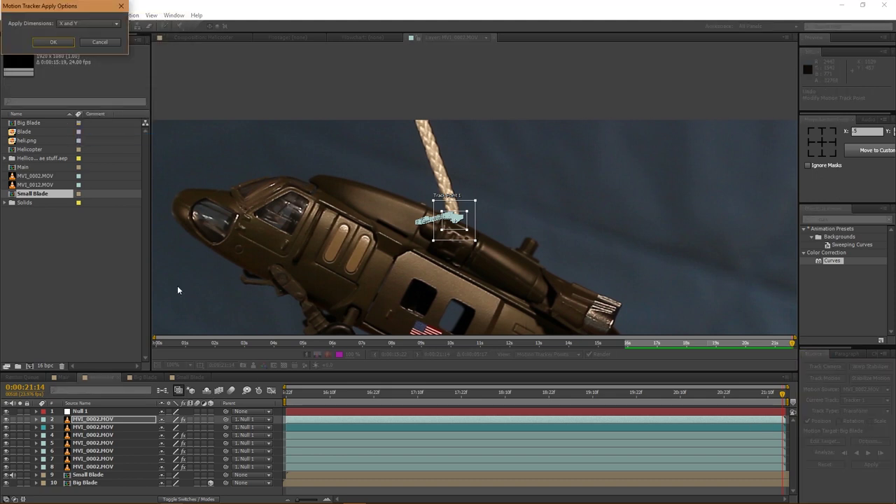
pyautogui.click(67, 46)
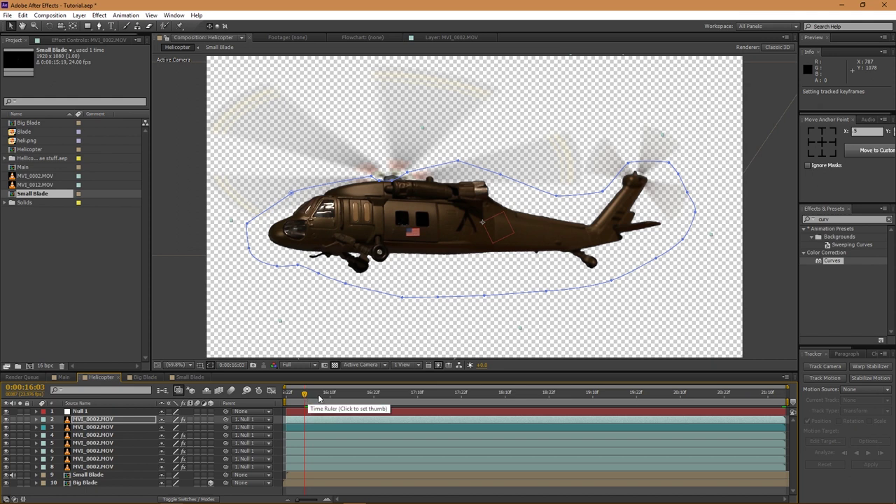
# - Scrub through the shot to check the tracked rotor against the helicopter
pyautogui.moveTo(336, 398); pyautogui.dragTo(505, 403)
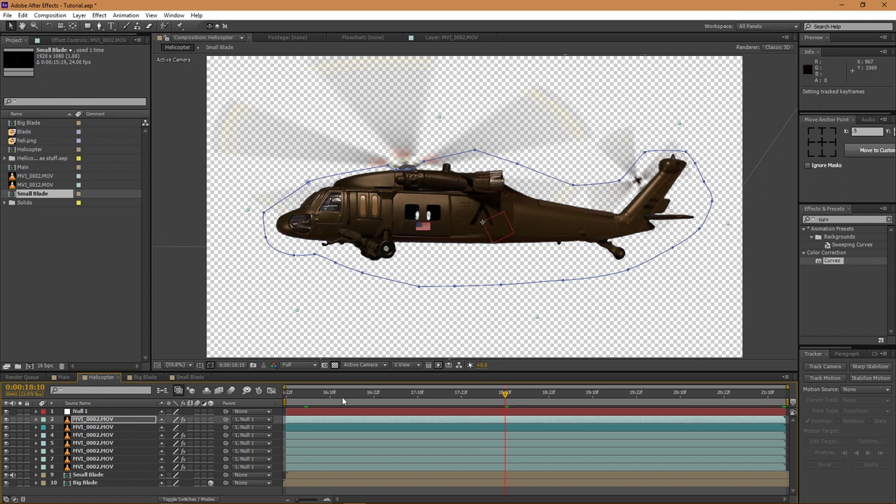
pyautogui.moveTo(306, 395); pyautogui.dragTo(288, 396)
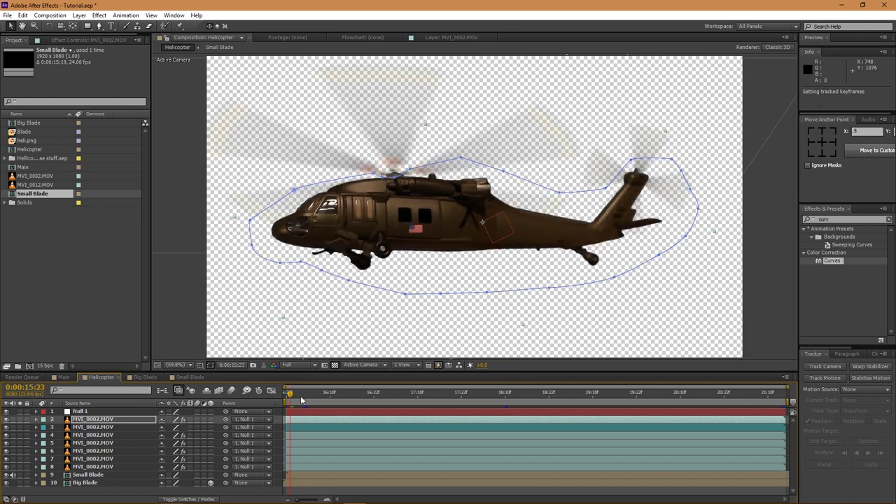
pyautogui.moveTo(290, 397); pyautogui.dragTo(283, 397)
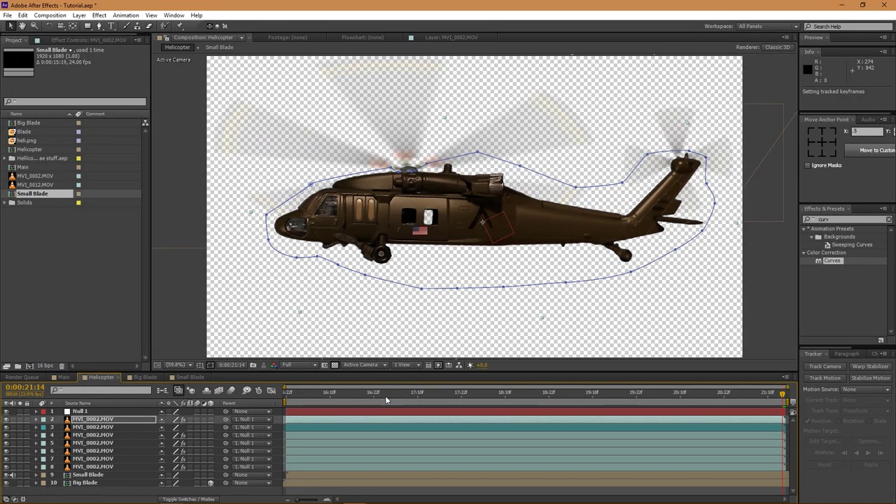
pyautogui.moveTo(386, 396); pyautogui.dragTo(488, 398)
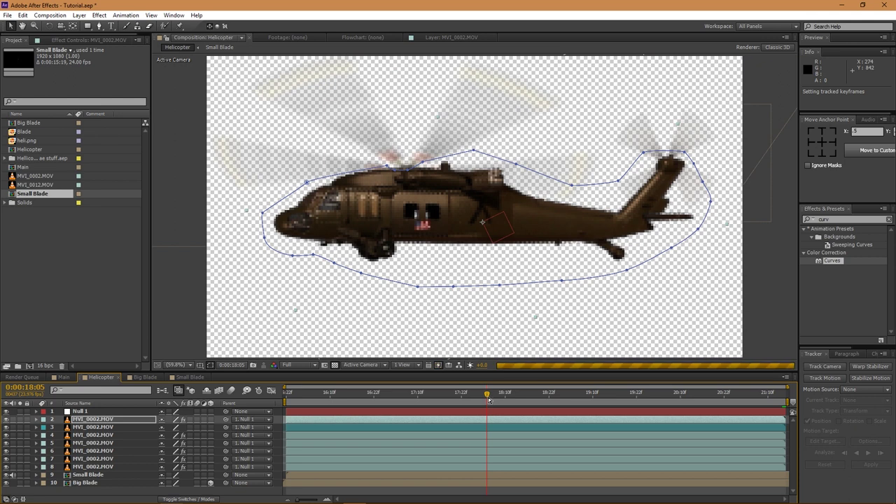
# - RAM preview at Half resolution, then return to the start and zoom in on the helicopter's top
pyautogui.click(295, 367)
pyautogui.click(308, 399)
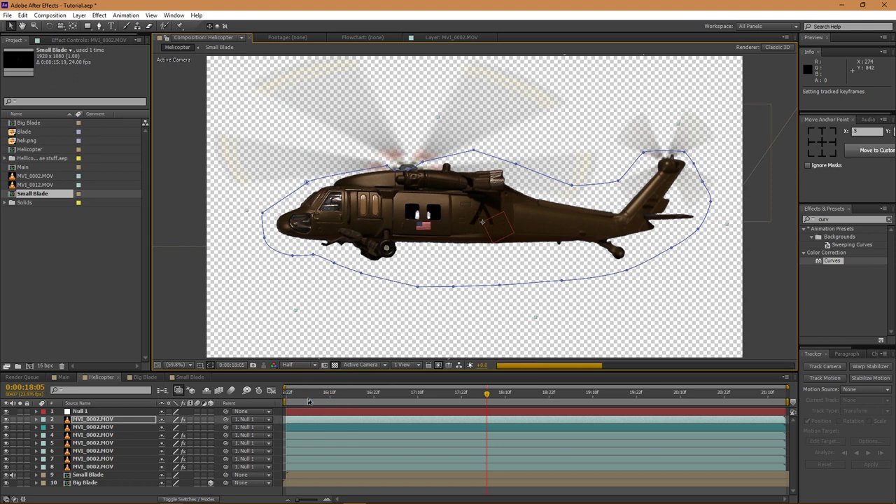
pyautogui.press('space')
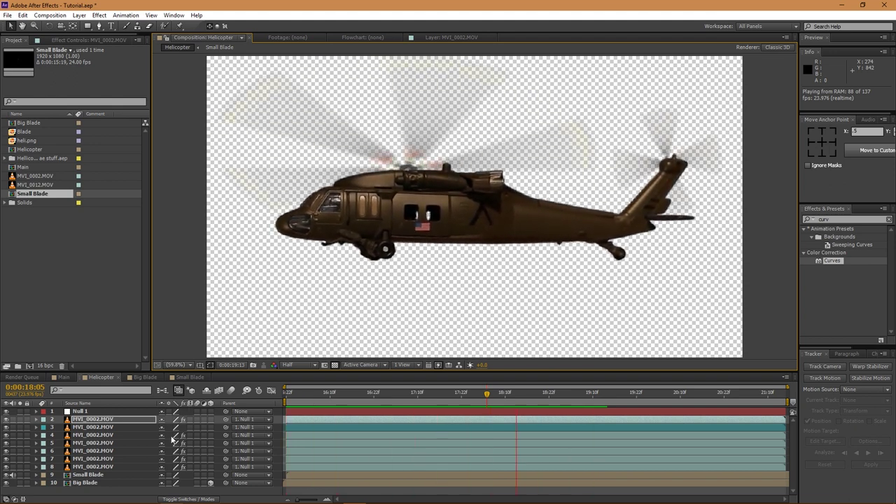
pyautogui.press('space')
pyautogui.moveTo(336, 398); pyautogui.dragTo(228, 417)
pyautogui.click(101, 420)
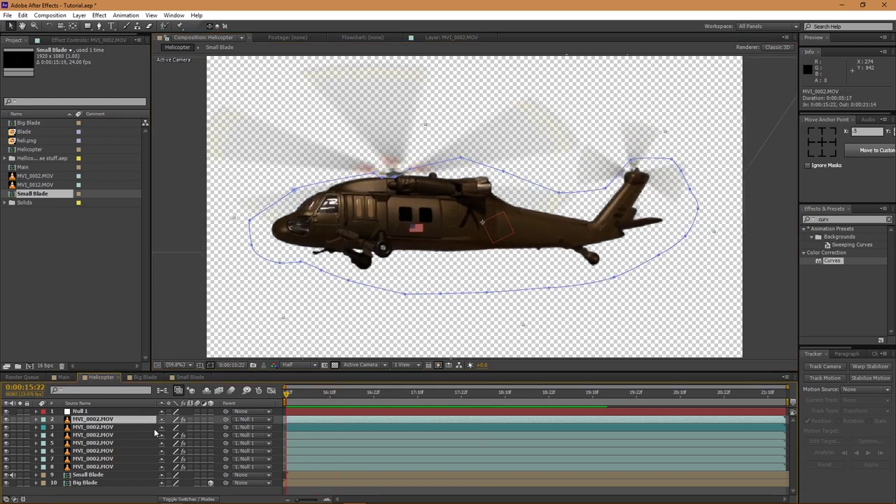
pyautogui.scroll(3, 442, 177)
pyautogui.moveTo(408, 168); pyautogui.dragTo(486, 284)
# - Draw a second closed mask around the top of the helicopter
pyautogui.press('g')
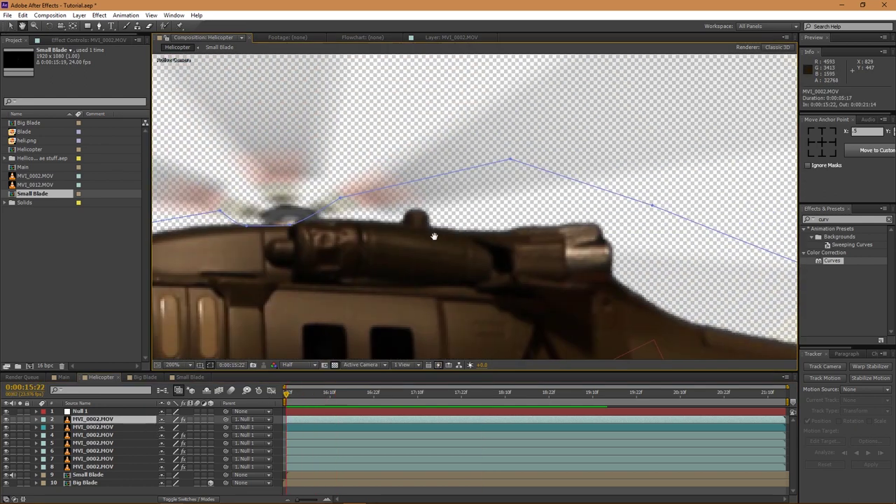
pyautogui.moveTo(401, 226); pyautogui.dragTo(412, 231)
pyautogui.moveTo(456, 210); pyautogui.dragTo(460, 203)
pyautogui.click(423, 190)
pyautogui.moveTo(385, 197); pyautogui.dragTo(379, 207)
pyautogui.click(389, 220)
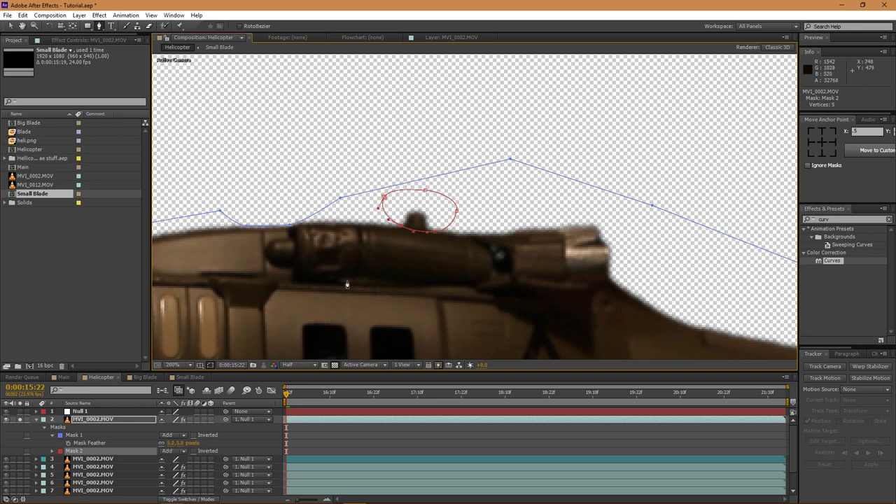
# - Set Mask 2 to cut away the bump and give it a 5-pixel feather
pyautogui.click(183, 452)
pyautogui.click(185, 400)
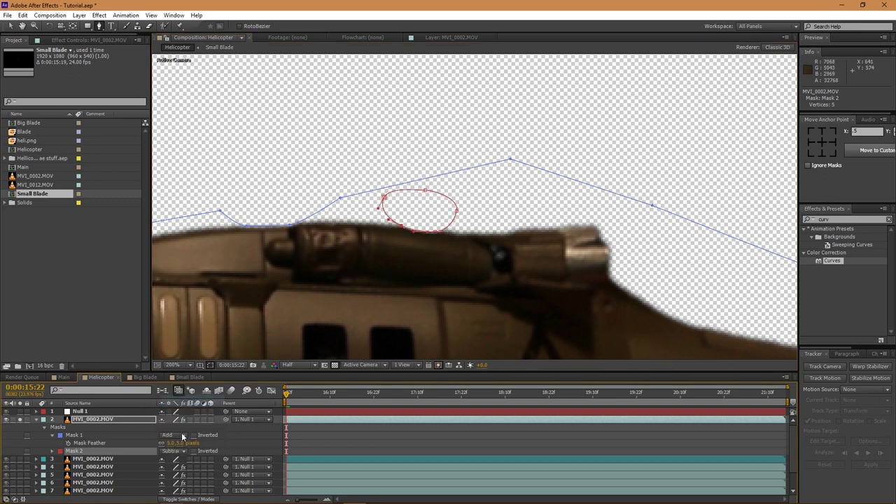
pyautogui.press('u')
pyautogui.press('f')
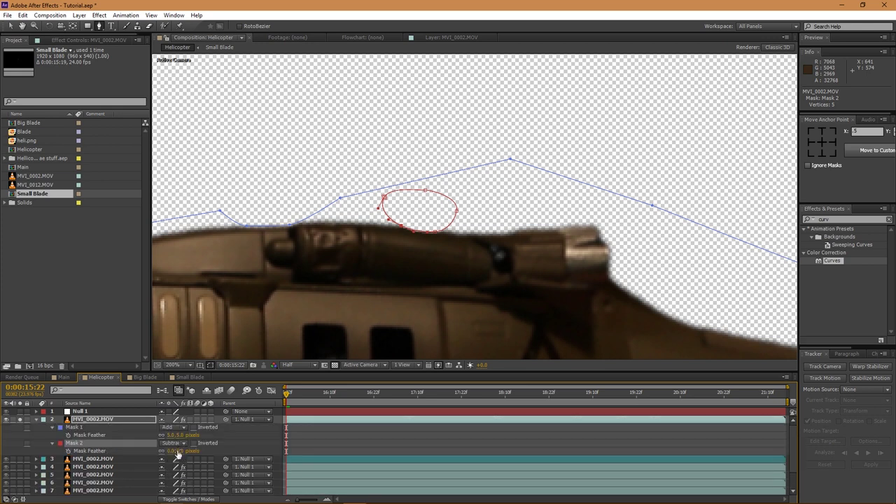
pyautogui.write('5')
pyautogui.press('Return')
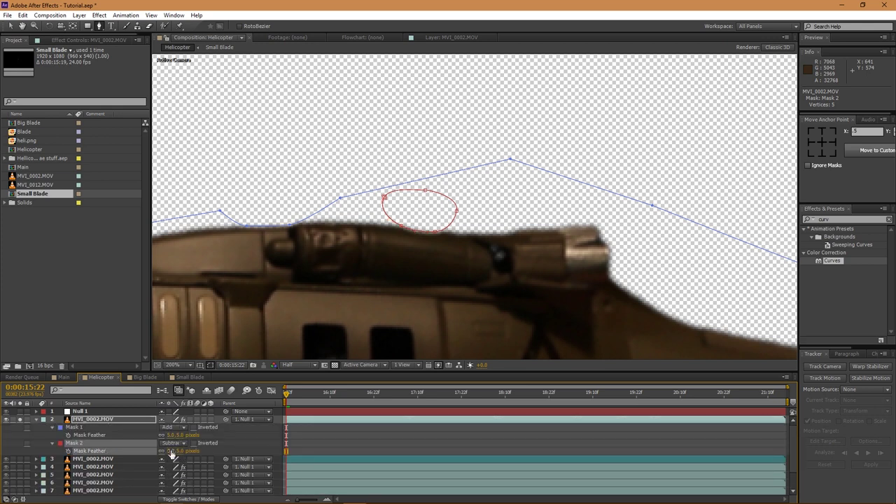
pyautogui.press('v')
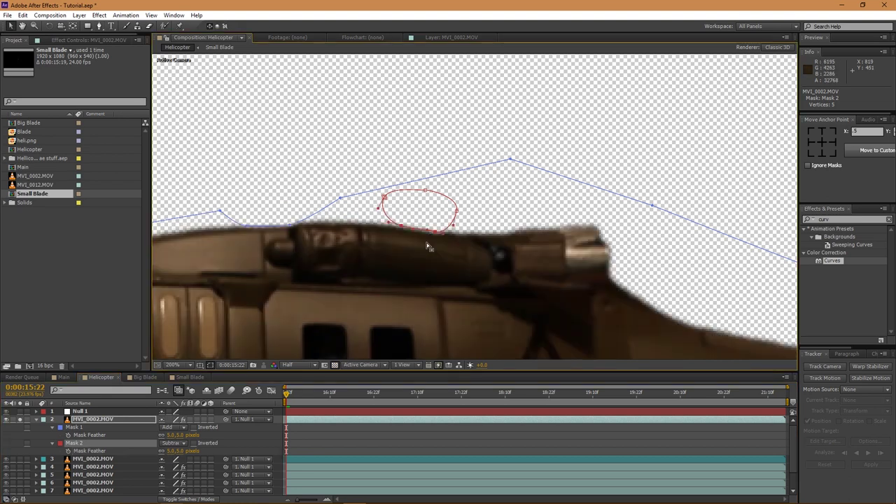
# - Keyframe Mask 2's path and move it along with the helicopter over the first frames
pyautogui.press('m')
pyautogui.click(68, 451)
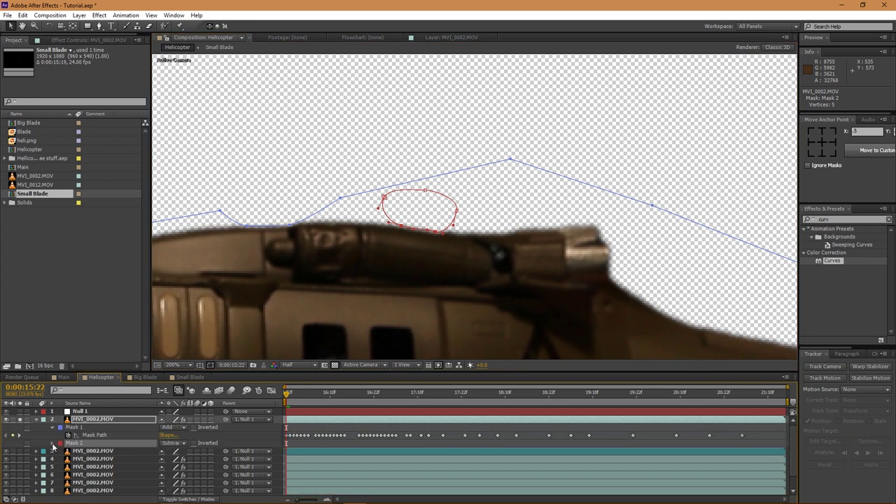
pyautogui.press('pagedown')
pyautogui.press('pagedown')
pyautogui.press('pagedown')
pyautogui.hotkey('shift', 'pagedown')
pyautogui.moveTo(431, 234); pyautogui.dragTo(462, 208)
pyautogui.hotkey('shift', 'pagedown')
pyautogui.hotkey('shift', 'pagedown')
pyautogui.hotkey('shift', 'pagedown')
pyautogui.moveTo(469, 394); pyautogui.dragTo(519, 394)
pyautogui.moveTo(458, 191); pyautogui.dragTo(461, 189)
pyautogui.moveTo(519, 393); pyautogui.dragTo(559, 393)
pyautogui.moveTo(460, 189); pyautogui.dragTo(462, 188)
# - Realign Mask 2 on later frames to the shot's end, then review back to the start
pyautogui.moveTo(559, 393); pyautogui.dragTo(596, 394)
pyautogui.moveTo(463, 189); pyautogui.dragTo(464, 188)
pyautogui.moveTo(596, 394); pyautogui.dragTo(607, 396)
pyautogui.moveTo(464, 188); pyautogui.dragTo(467, 190)
pyautogui.moveTo(608, 394); pyautogui.dragTo(696, 394)
pyautogui.moveTo(488, 209)
pyautogui.mouseDown()
pyautogui.moveTo(497, 211)
pyautogui.moveTo(490, 207)
pyautogui.mouseUp()
pyautogui.moveTo(696, 393); pyautogui.dragTo(733, 393)
pyautogui.moveTo(491, 207); pyautogui.dragTo(493, 210)
pyautogui.moveTo(733, 394); pyautogui.dragTo(540, 393)
pyautogui.moveTo(490, 207); pyautogui.dragTo(487, 204)
pyautogui.moveTo(540, 394); pyautogui.dragTo(337, 393)
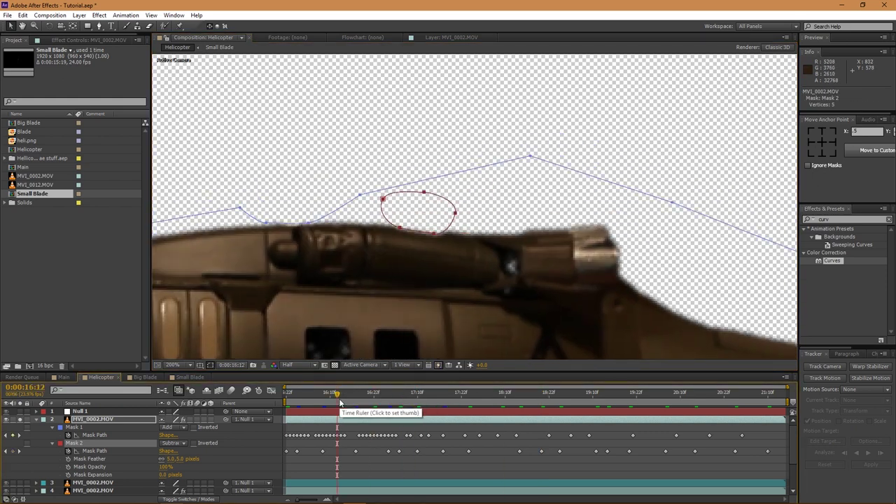
pyautogui.click(289, 394)
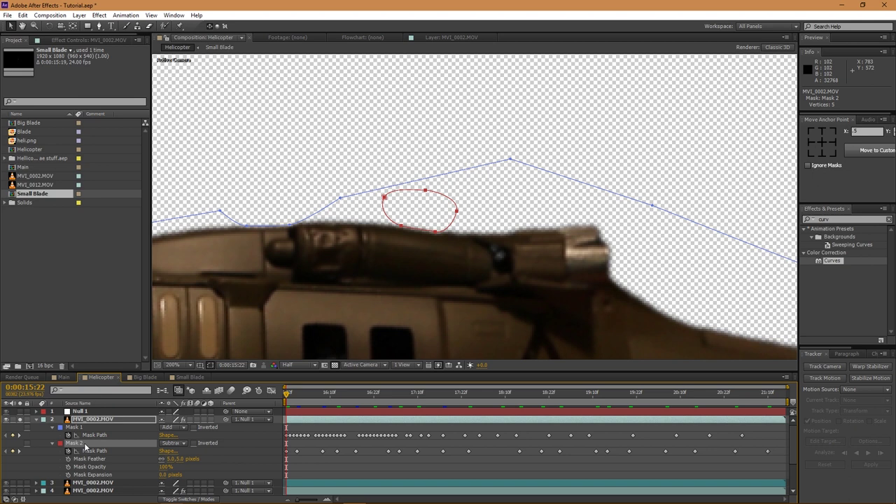
# - Enable the five lower blurred rotor-blade layers, fit the viewer, and switch to the Main composition
pyautogui.scroll(-1, 90, 482)
pyautogui.click(91, 467)
pyautogui.scroll(-1, 92, 475)
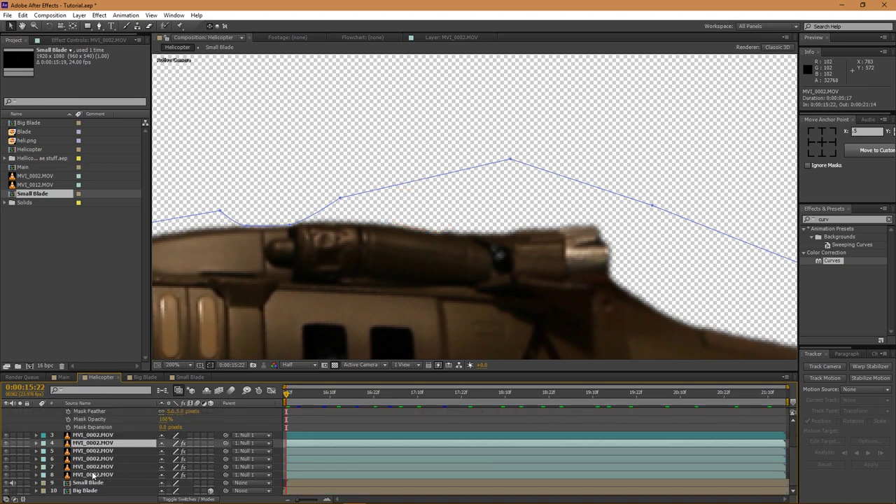
pyautogui.keyDown('shift'); pyautogui.click(93, 476); pyautogui.keyUp('shift')
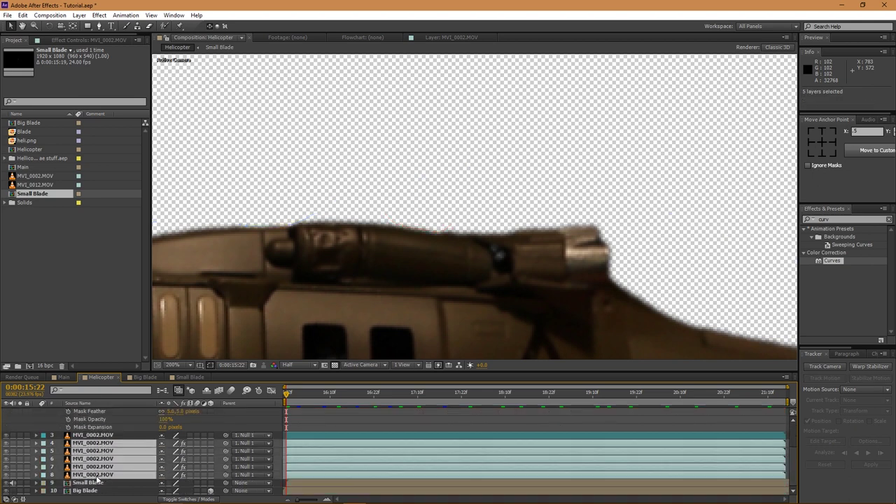
pyautogui.scroll(3, 39, 448)
pyautogui.click(20, 419)
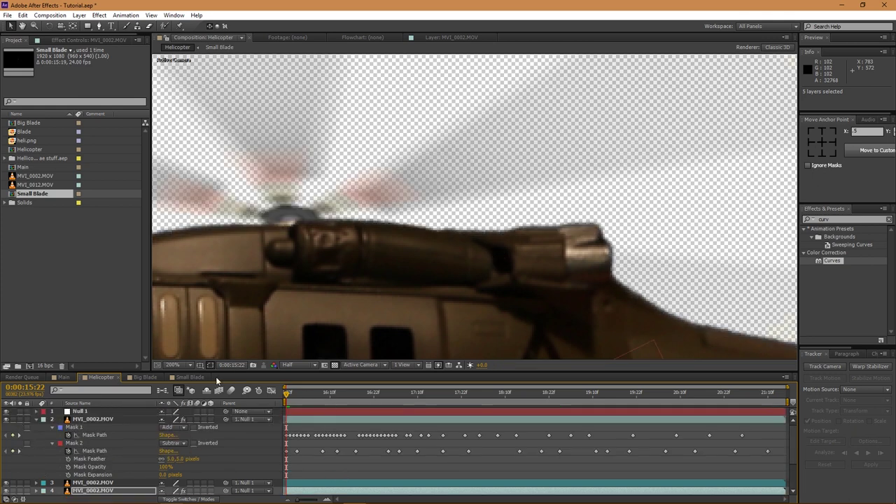
pyautogui.click(183, 367)
pyautogui.click(189, 195)
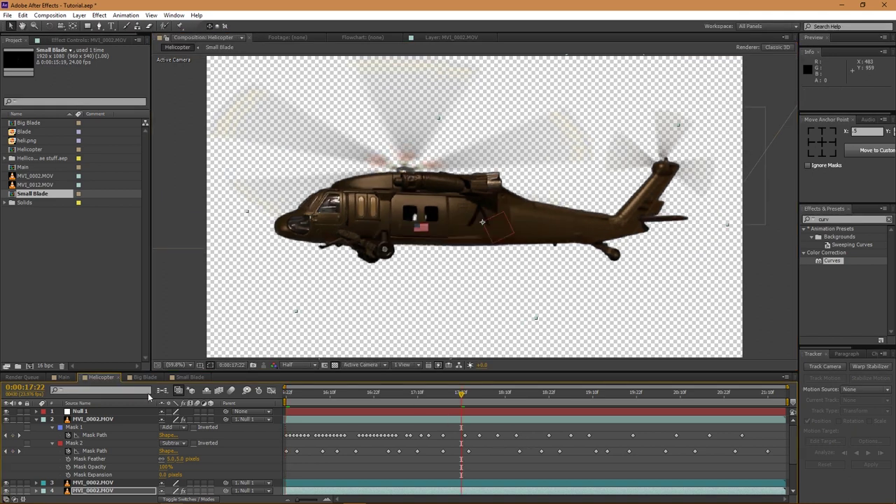
pyautogui.click(63, 376)
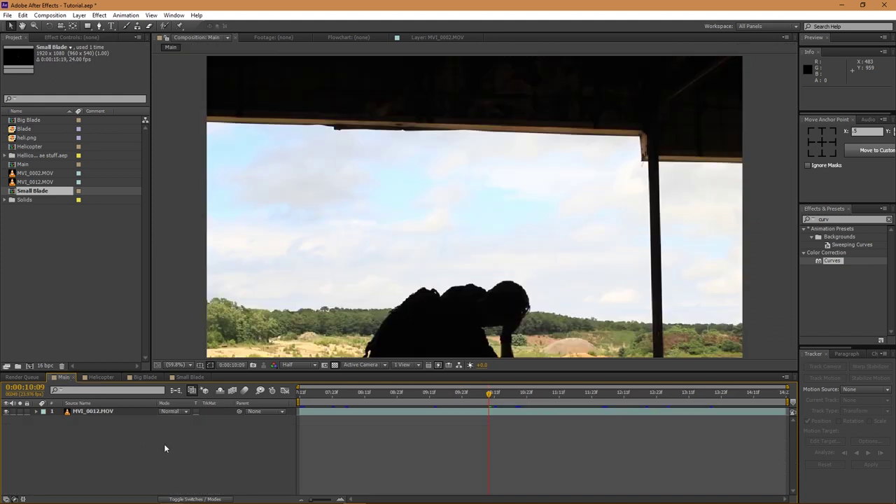
# - Duplicate MVI_0012.MOV and place the Helicopter composition between the two copies
pyautogui.click(112, 411)
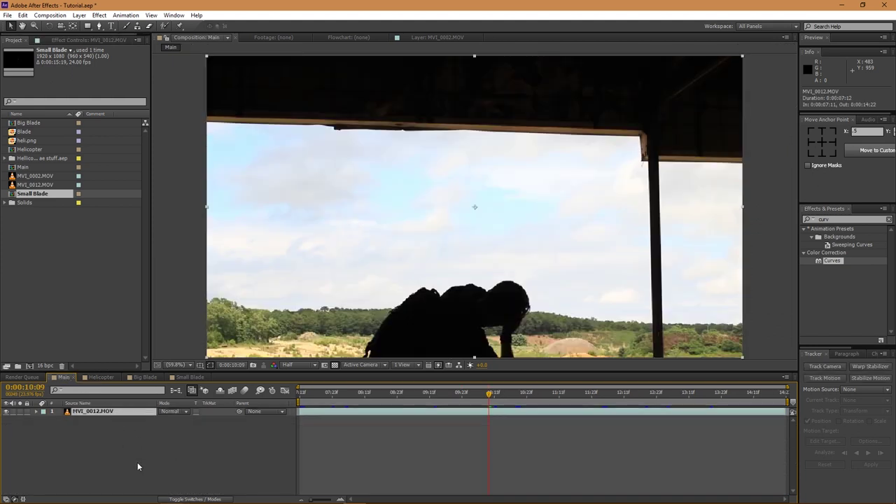
pyautogui.hotkey('ctrl', 'd')
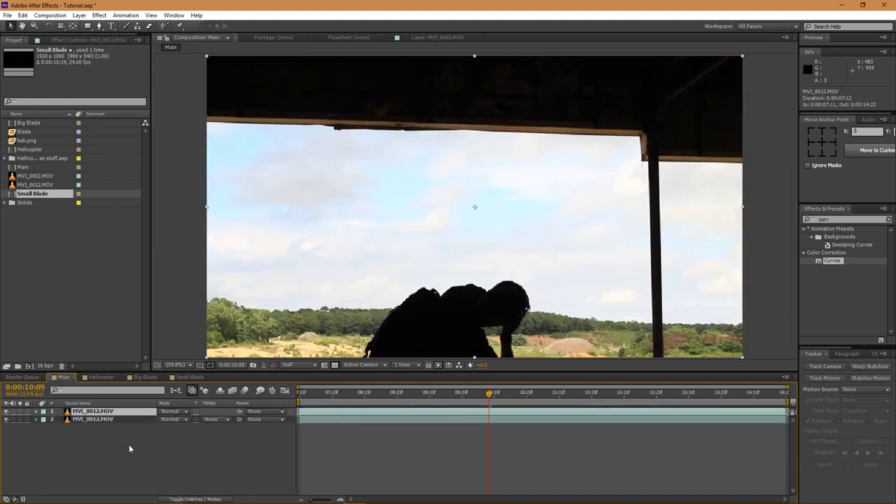
pyautogui.moveTo(26, 150); pyautogui.dragTo(143, 416)
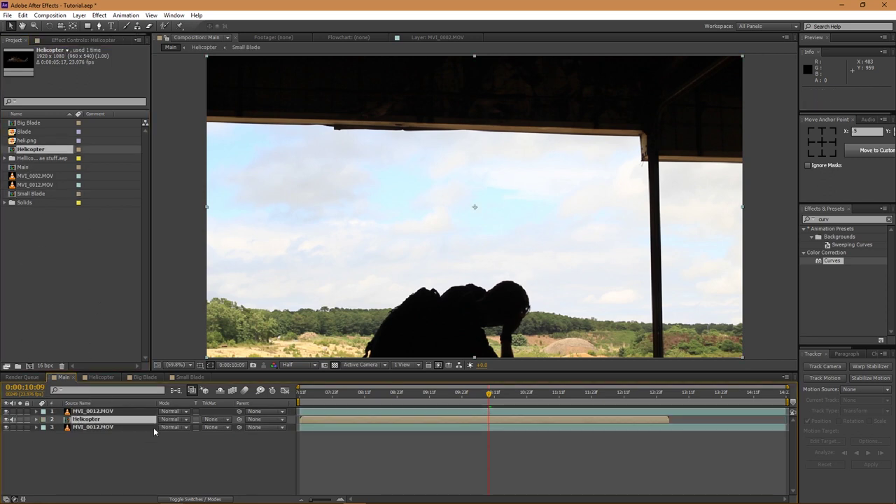
# - Select the top footage copy, clear the Effects search, and scrub to check the shot
pyautogui.click(137, 412)
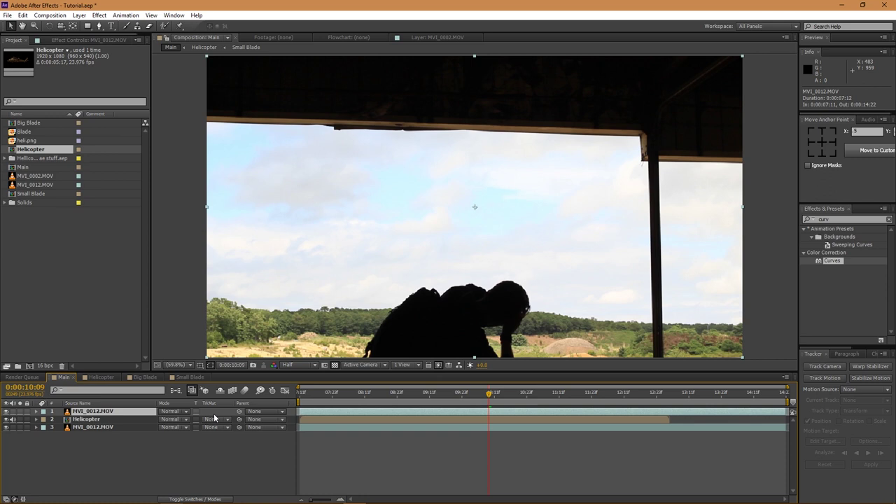
pyautogui.click(889, 220)
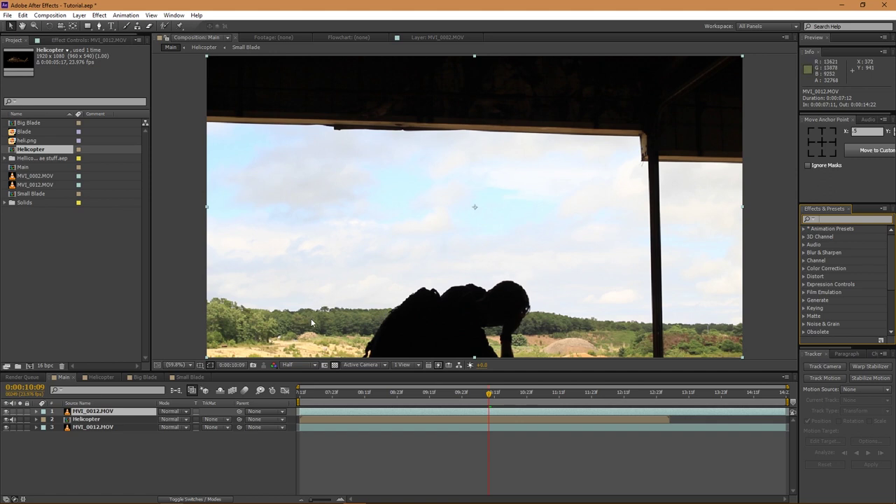
pyautogui.moveTo(490, 395); pyautogui.dragTo(564, 394)
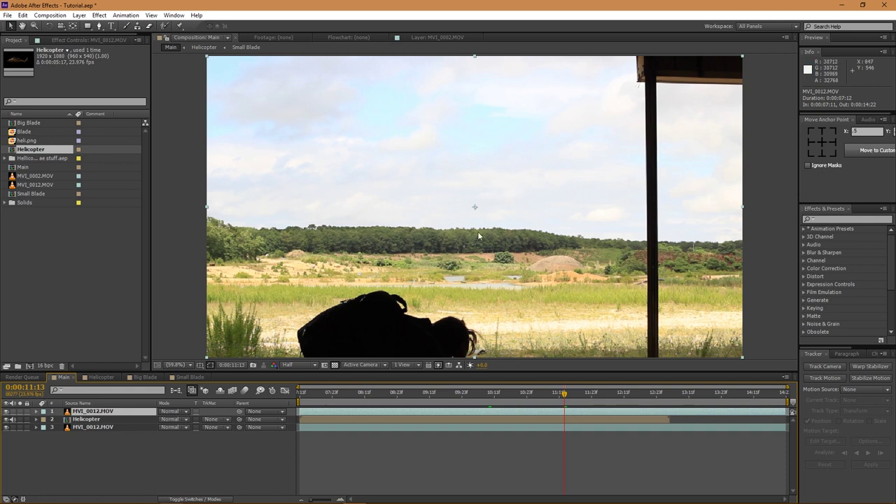
pyautogui.moveTo(488, 396); pyautogui.dragTo(434, 395)
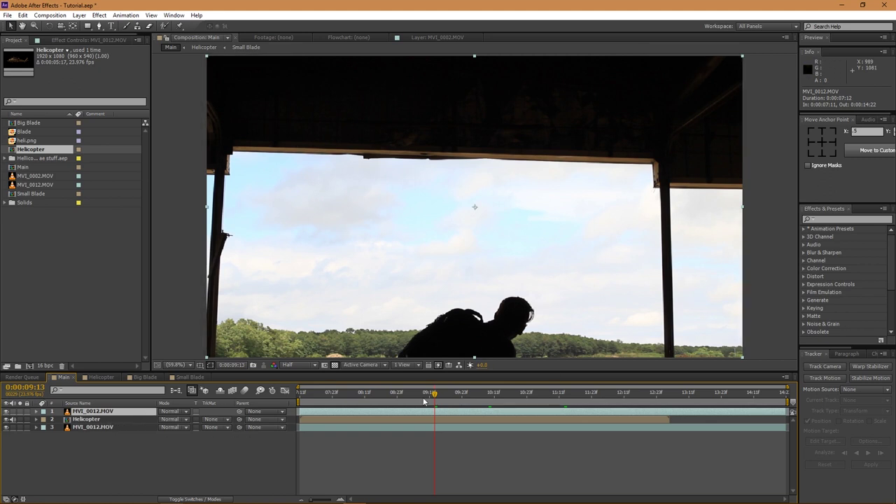
pyautogui.click(826, 220)
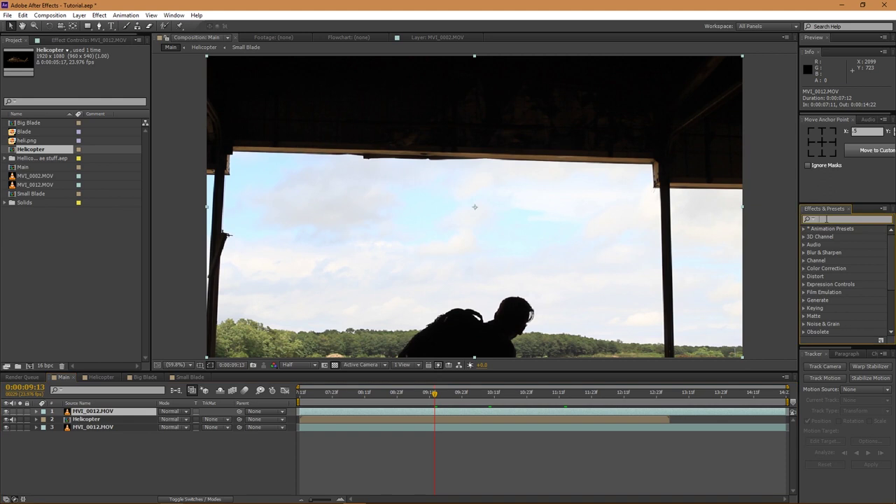
# - Apply Difference Matte to the top footage copy with View set to Matte Only
pyautogui.write('matt')
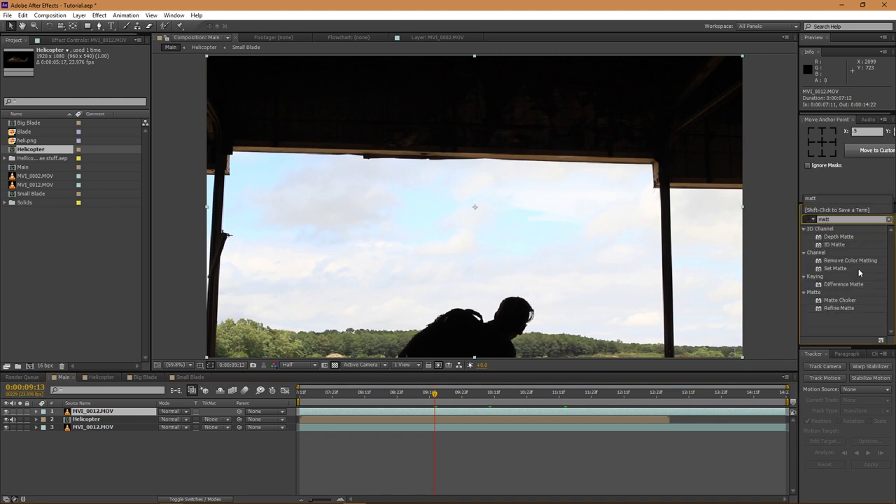
pyautogui.doubleClick(861, 284)
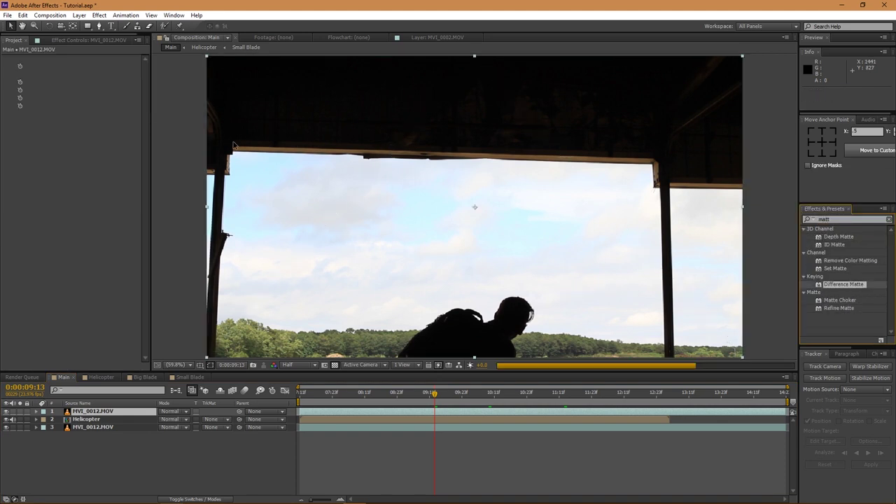
pyautogui.click(108, 66)
pyautogui.click(112, 97)
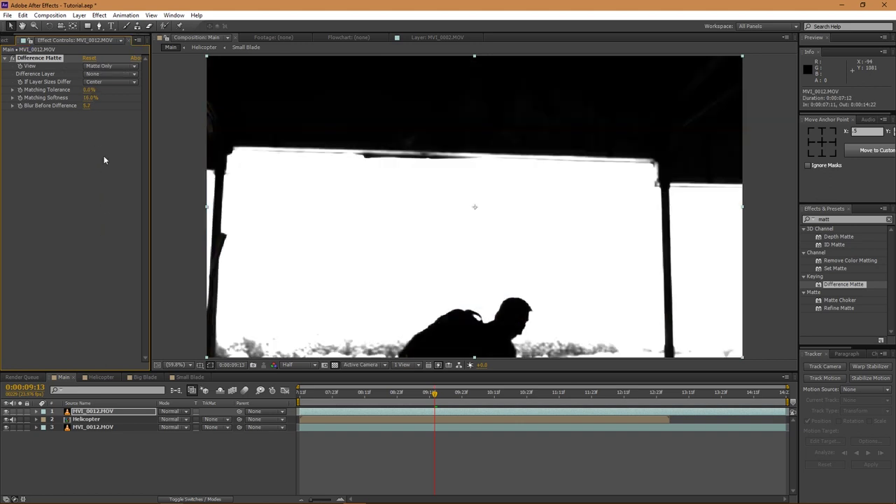
pyautogui.click(109, 66)
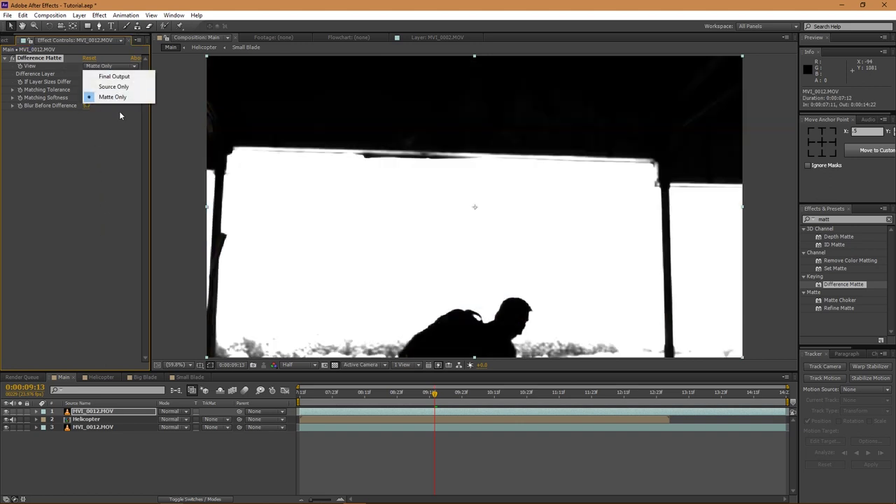
pyautogui.click(116, 97)
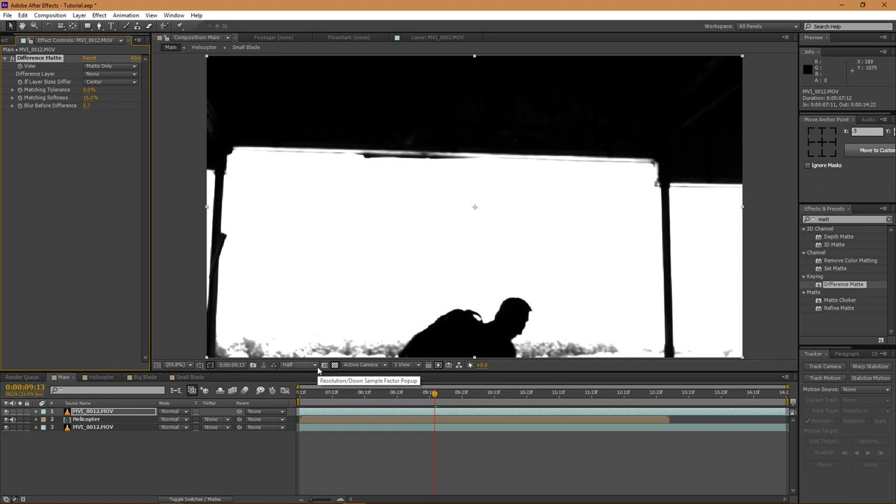
# - Check the matte on nearby frames, then set Helicopter's track matte to Luma Matte
pyautogui.moveTo(381, 393); pyautogui.dragTo(476, 405)
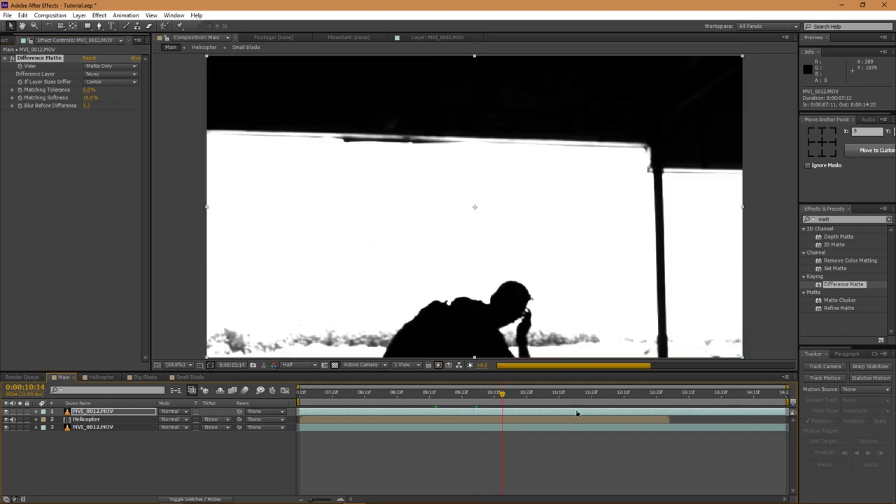
pyautogui.click(597, 393)
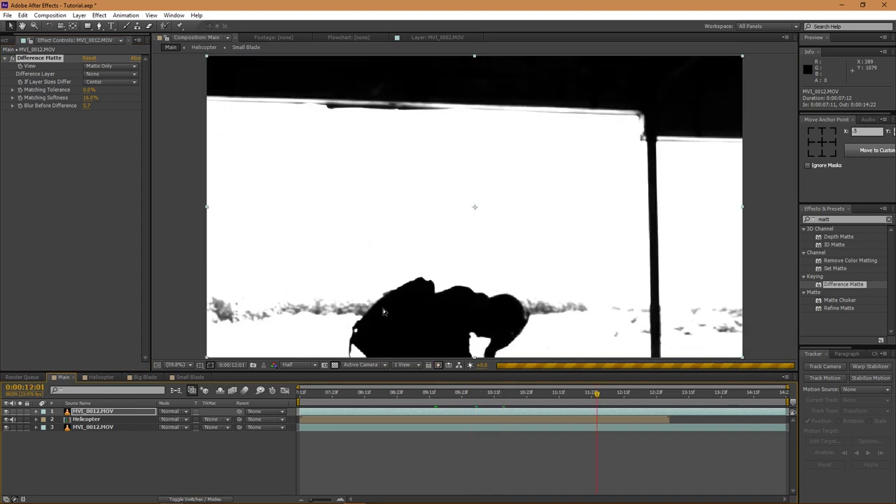
pyautogui.click(526, 394)
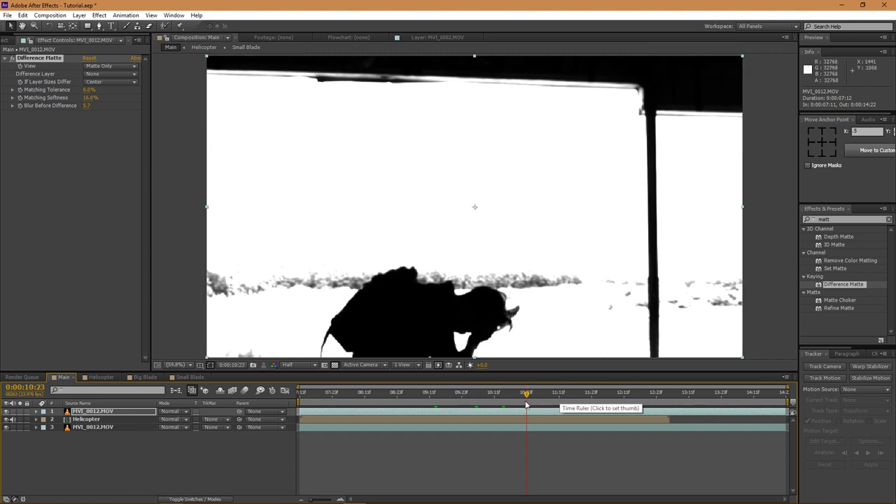
pyautogui.click(211, 421)
pyautogui.click(236, 464)
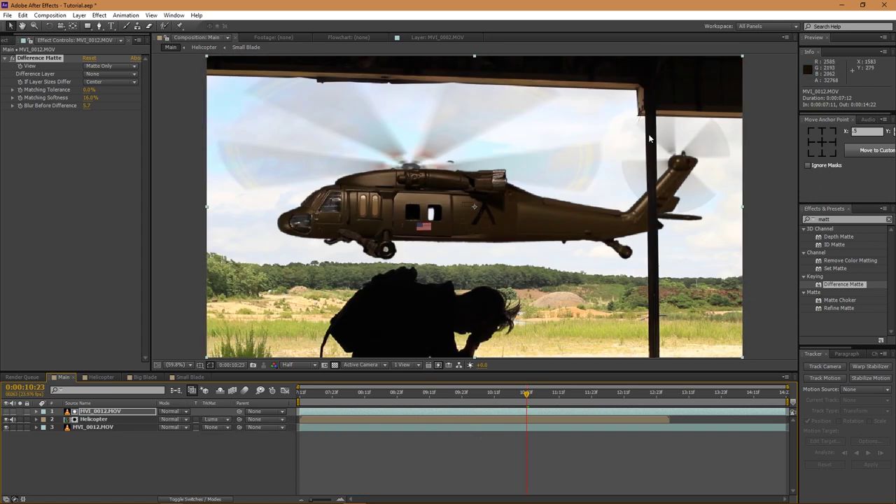
pyautogui.click(364, 395)
pyautogui.moveTo(364, 394); pyautogui.dragTo(321, 395)
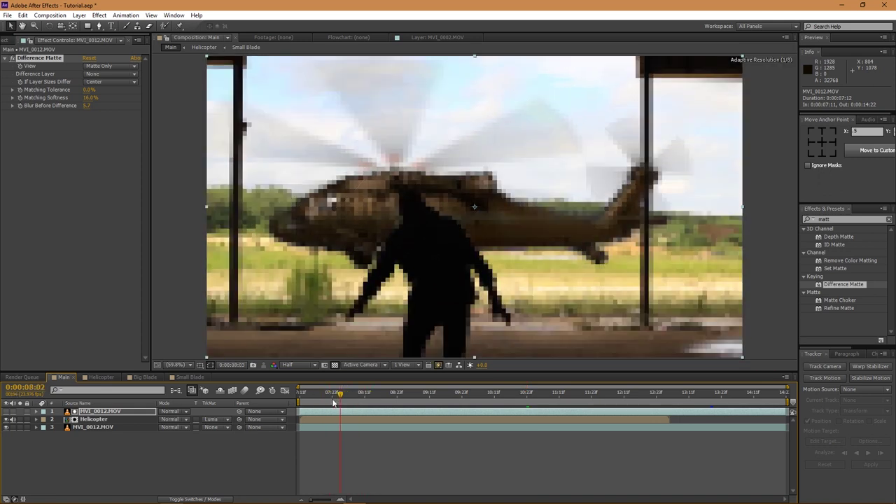
pyautogui.click(373, 396)
pyautogui.click(389, 400)
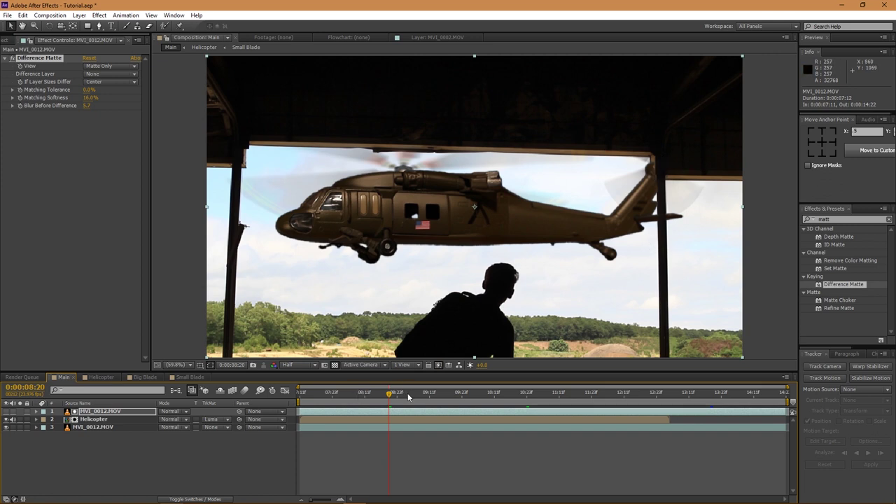
pyautogui.moveTo(409, 398); pyautogui.dragTo(620, 397)
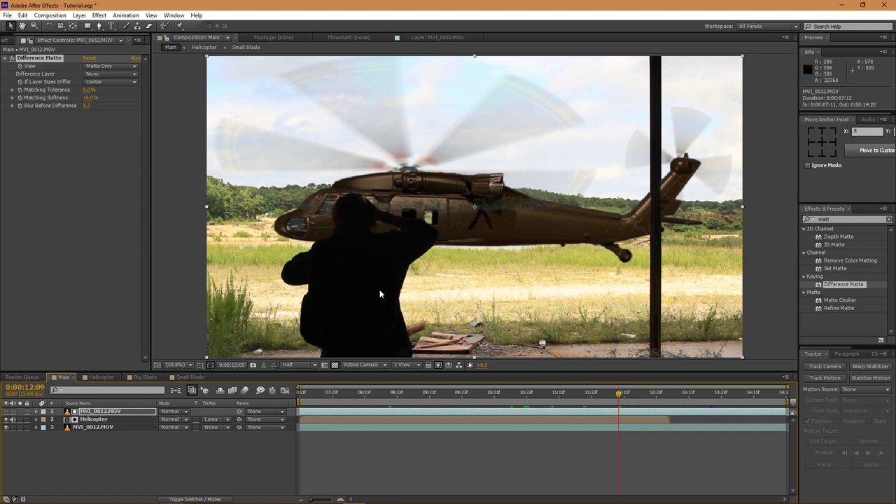
pyautogui.click(590, 397)
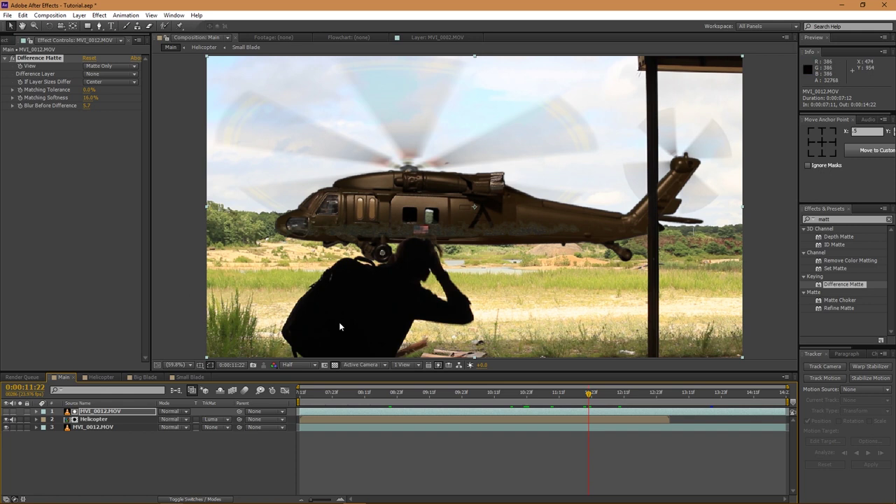
pyautogui.click(341, 393)
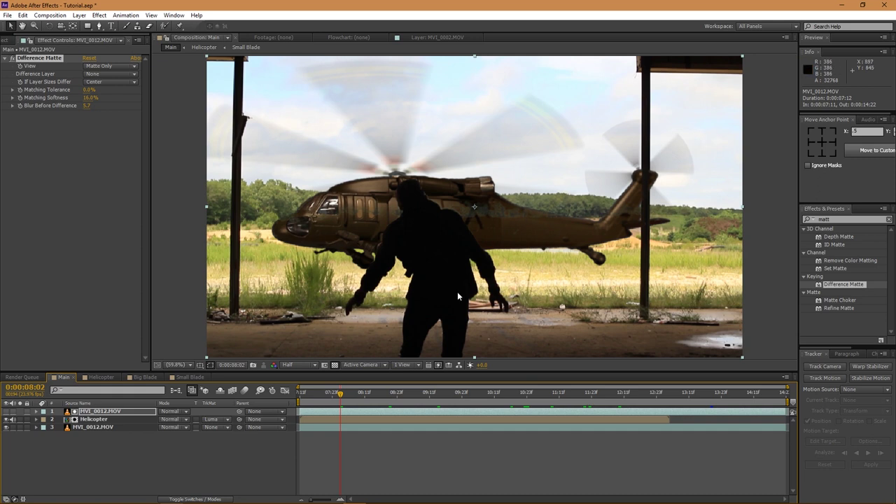
pyautogui.click(92, 427)
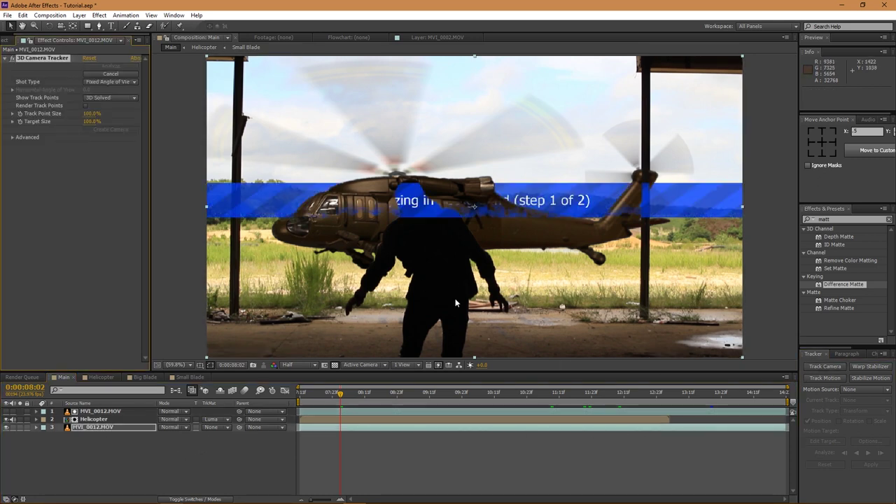
# - Turn on Detailed Analysis in the tracker's Advanced options and shrink the target size
pyautogui.click(12, 138)
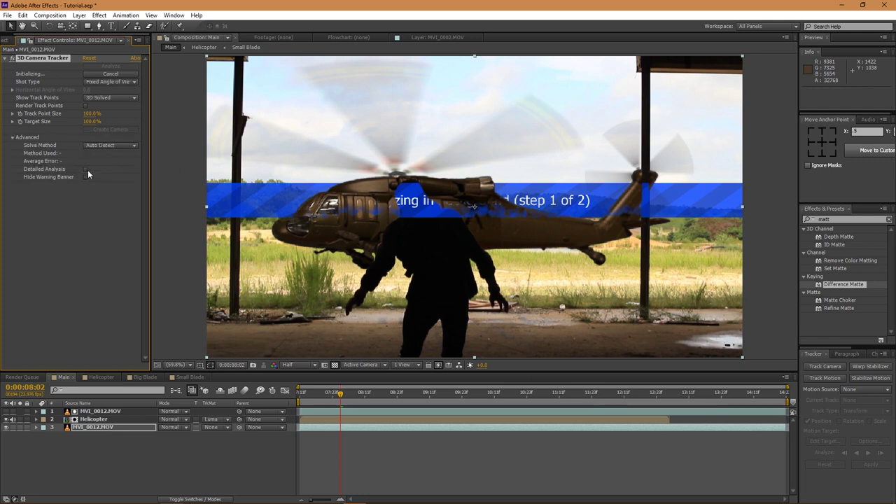
pyautogui.click(86, 169)
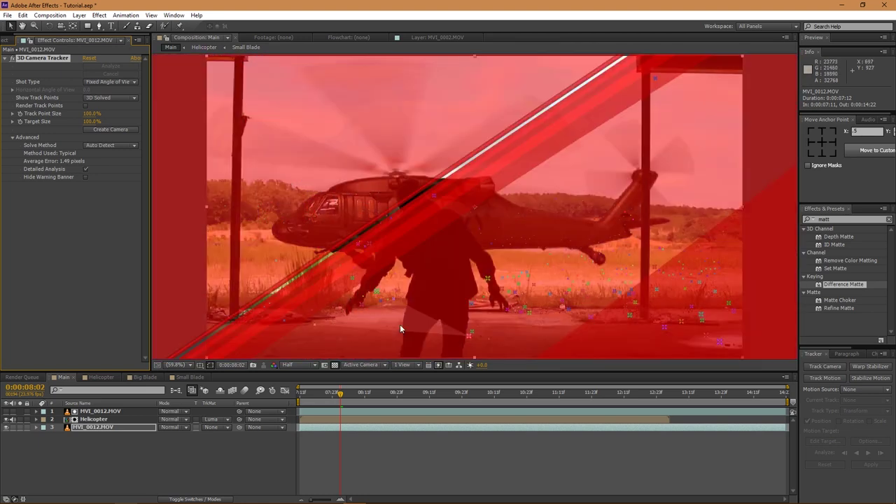
pyautogui.moveTo(341, 392); pyautogui.dragTo(321, 395)
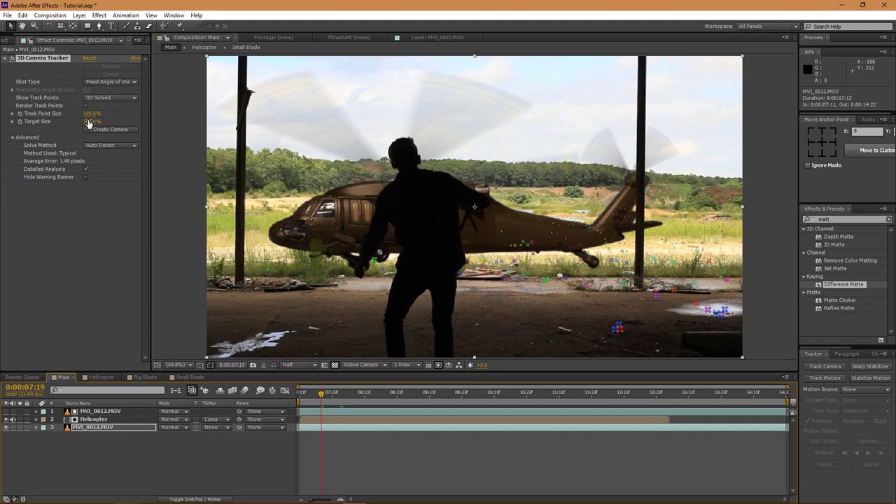
pyautogui.moveTo(90, 122); pyautogui.dragTo(56, 121)
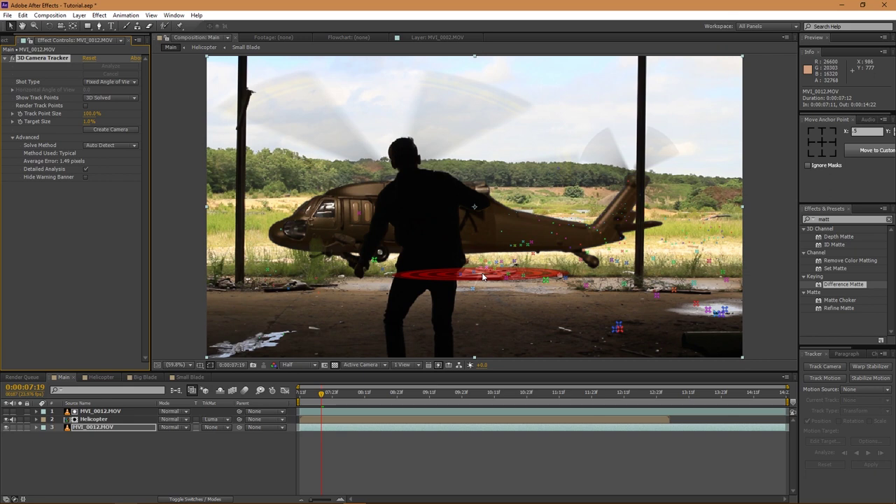
# - Create a null and camera from a ground-plane tracking target
pyautogui.rightClick(482, 277)
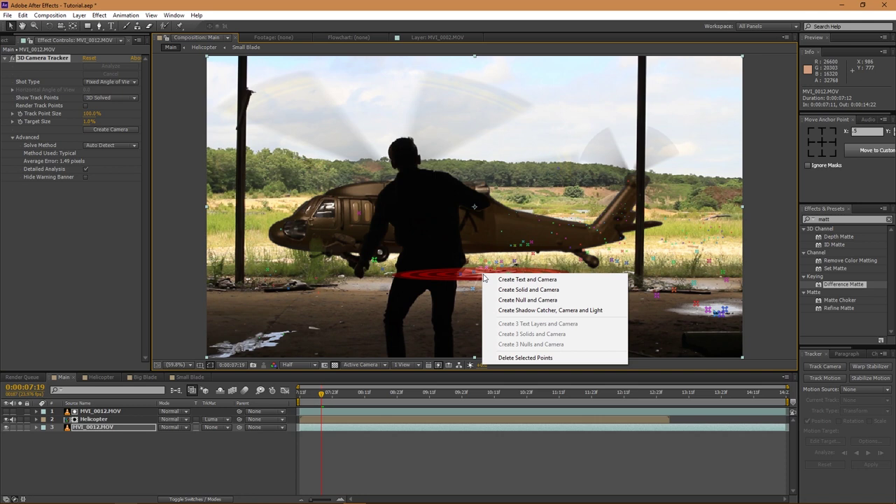
pyautogui.click(514, 301)
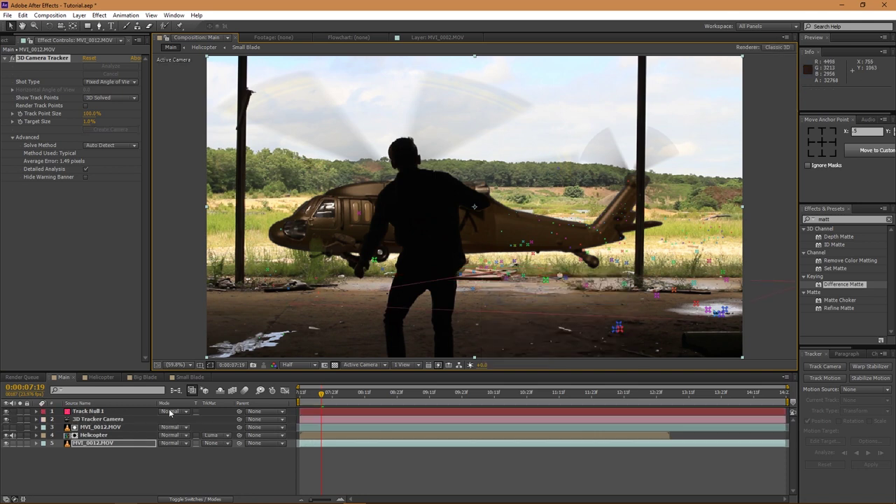
pyautogui.click(97, 437)
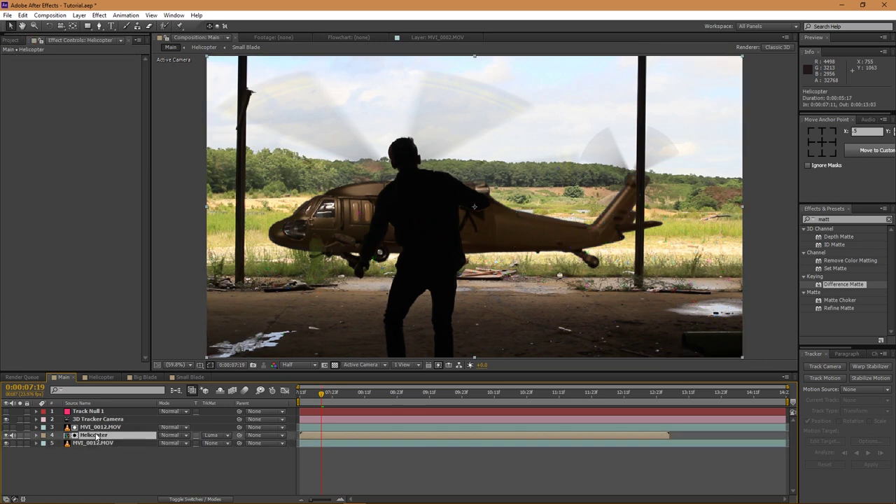
# - Turn on Helicopter's 3D Layer switch and slide its bar to start around 11:12
pyautogui.press('F4')
pyautogui.click(212, 436)
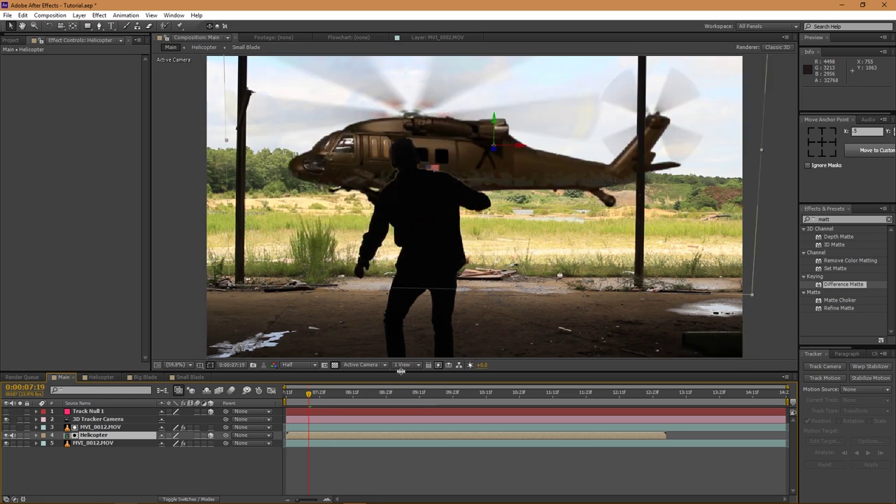
pyautogui.moveTo(374, 396); pyautogui.dragTo(326, 397)
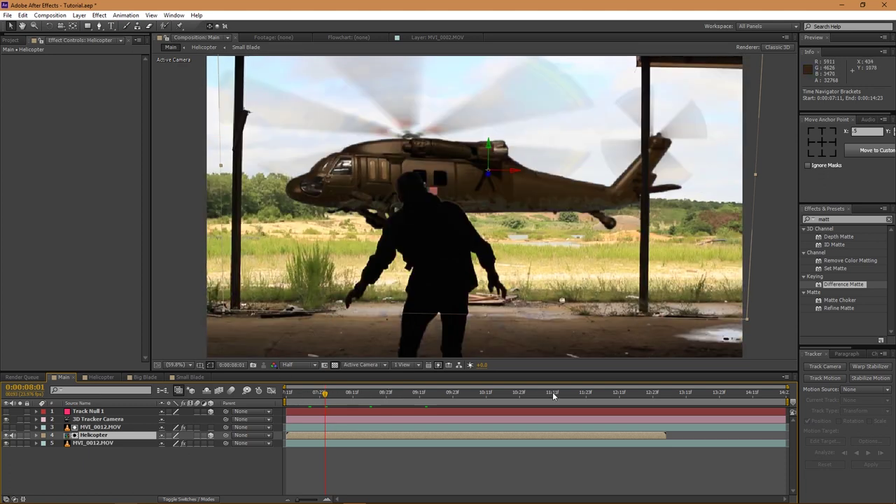
pyautogui.moveTo(307, 437); pyautogui.dragTo(578, 433)
pyautogui.moveTo(402, 395); pyautogui.dragTo(439, 396)
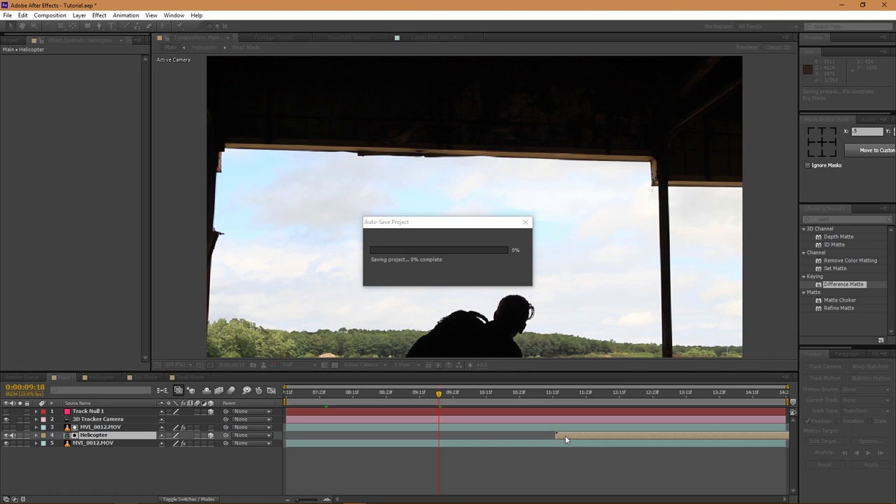
# - Start the Helicopter layer at 09:18 with a first Position keyframe above the frame
pyautogui.moveTo(565, 436); pyautogui.dragTo(452, 428)
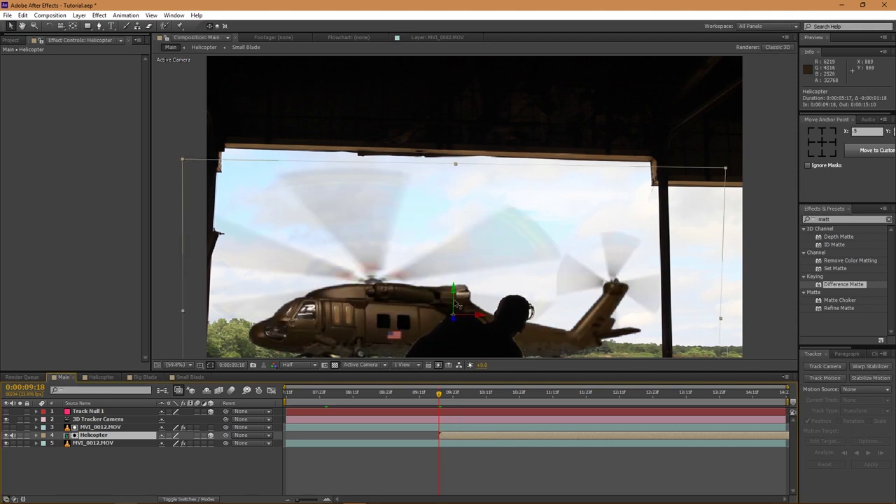
pyautogui.press('p')
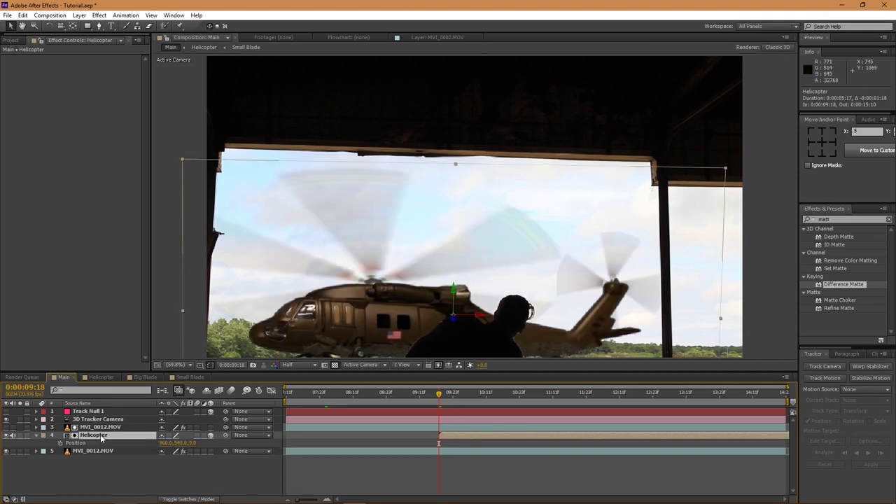
pyautogui.click(59, 443)
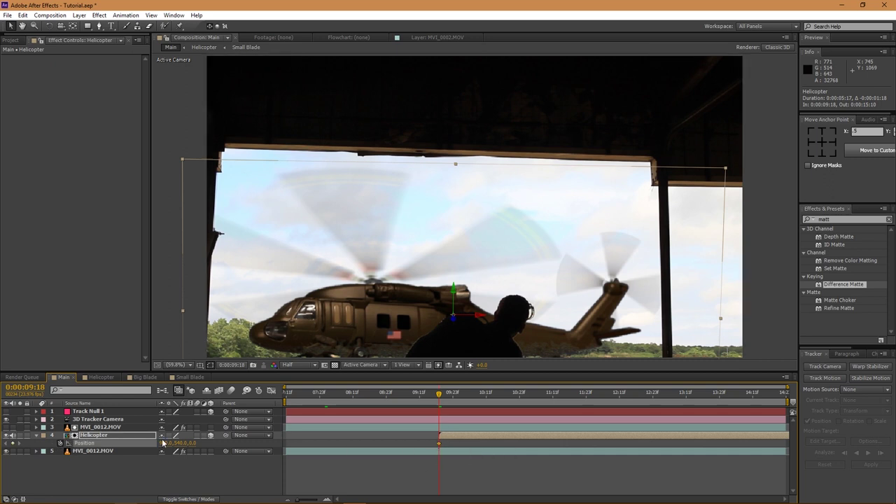
pyautogui.moveTo(165, 443); pyautogui.dragTo(146, 443)
pyautogui.hotkey('ctrl', 'z')
pyautogui.moveTo(183, 444); pyautogui.dragTo(159, 449)
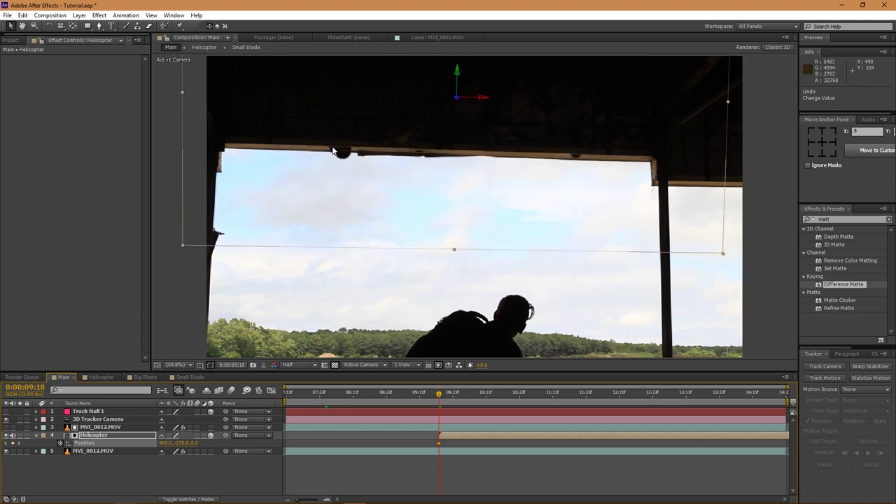
pyautogui.moveTo(180, 446); pyautogui.dragTo(205, 441)
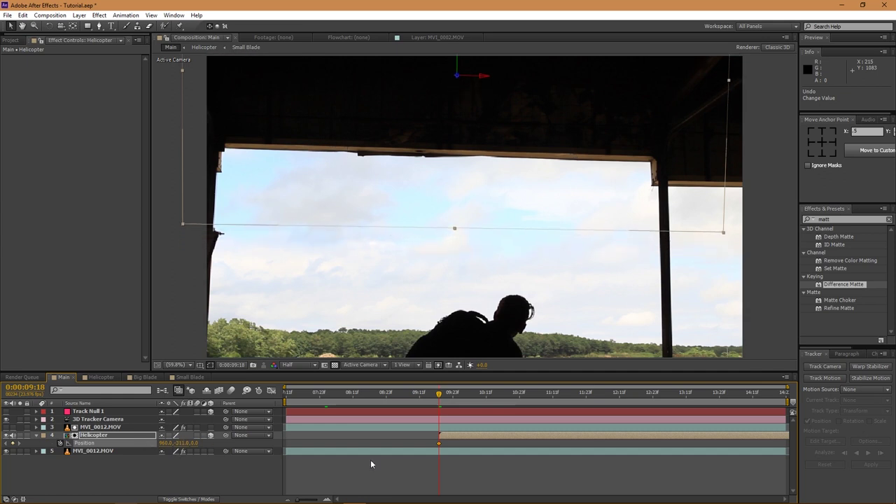
# - Add a Position keyframe at 11:14 bringing the helicopter down into view
pyautogui.moveTo(439, 397); pyautogui.dragTo(516, 397)
pyautogui.moveTo(181, 443); pyautogui.dragTo(561, 443)
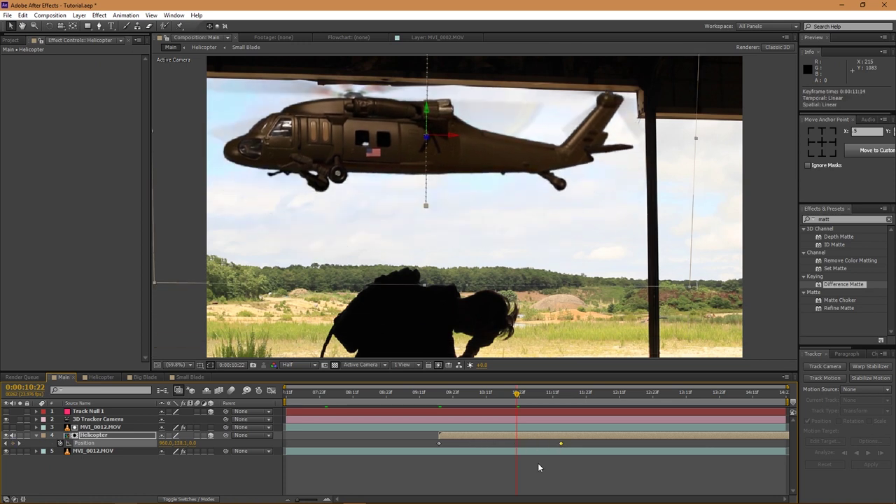
pyautogui.moveTo(532, 398); pyautogui.dragTo(563, 398)
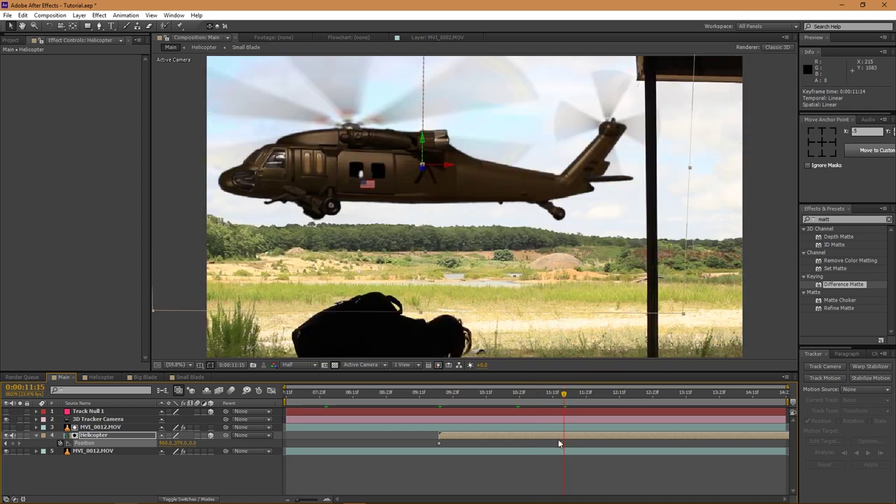
pyautogui.click(560, 396)
pyautogui.moveTo(181, 444); pyautogui.dragTo(294, 448)
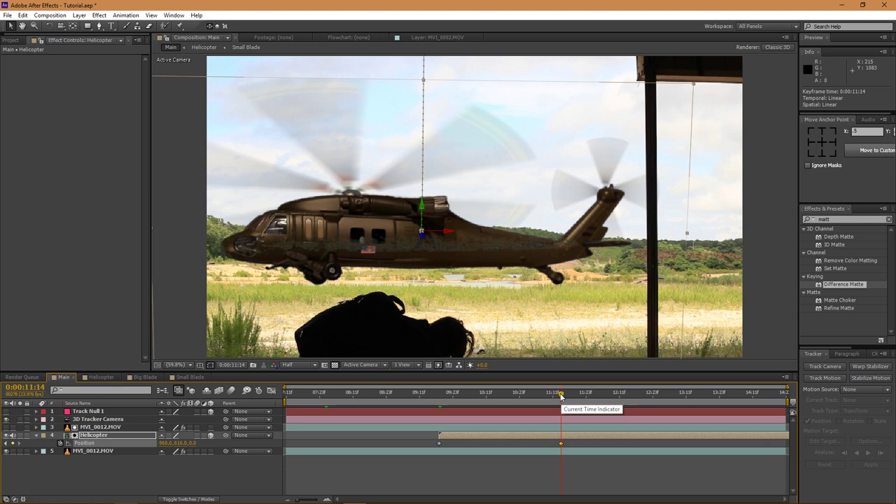
# - Shift the helicopter further right at both the starting and 11:14 keyframes
pyautogui.moveTo(560, 395); pyautogui.dragTo(439, 394)
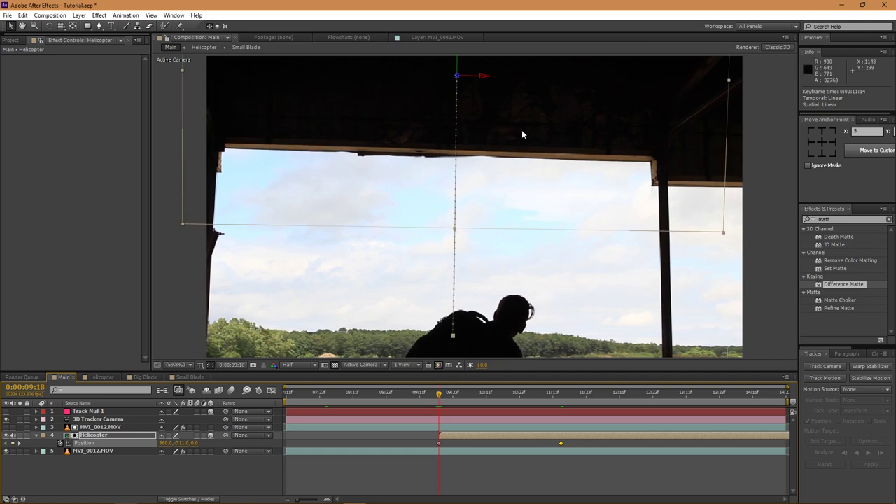
pyautogui.moveTo(483, 97); pyautogui.dragTo(509, 97)
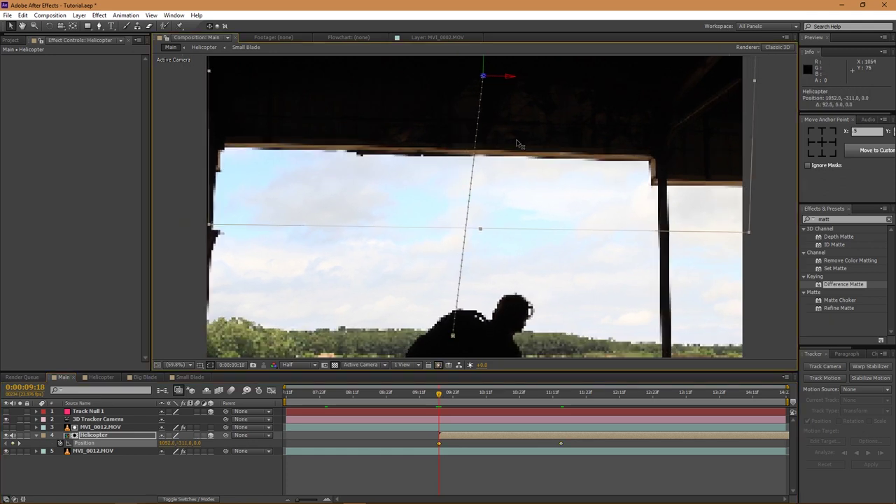
pyautogui.click(20, 445)
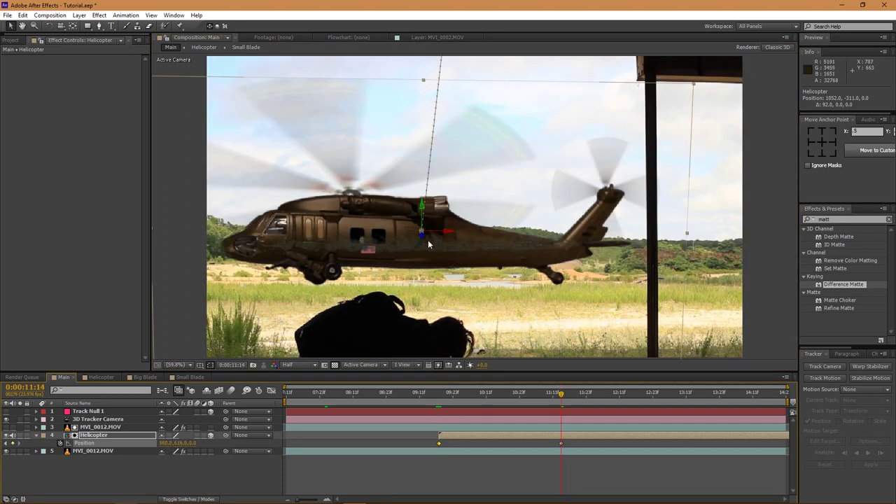
pyautogui.moveTo(449, 232); pyautogui.dragTo(485, 234)
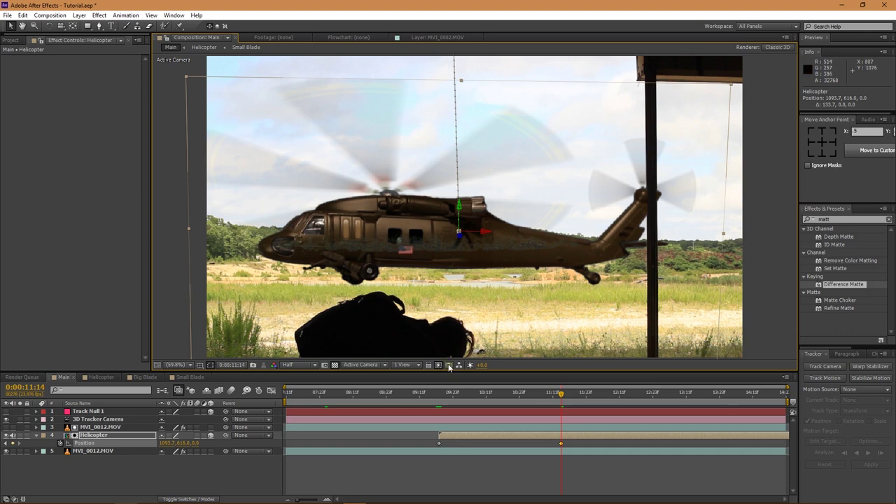
# - Preview the descent and return to around 10:06 with Helicopter selected
pyautogui.moveTo(554, 404); pyautogui.dragTo(470, 405)
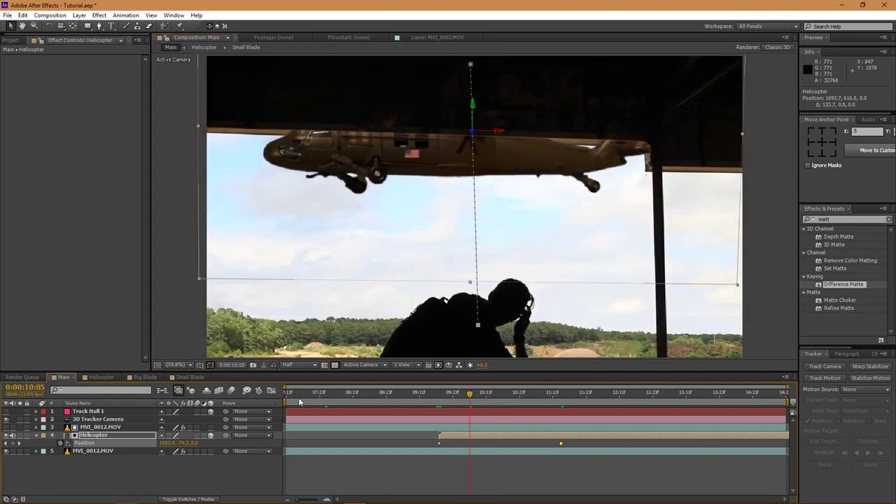
pyautogui.press('KP_0')
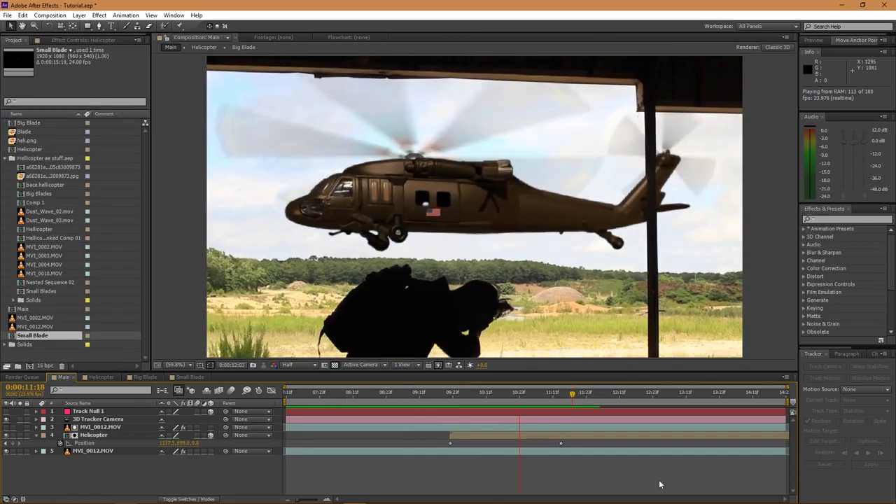
pyautogui.click(495, 396)
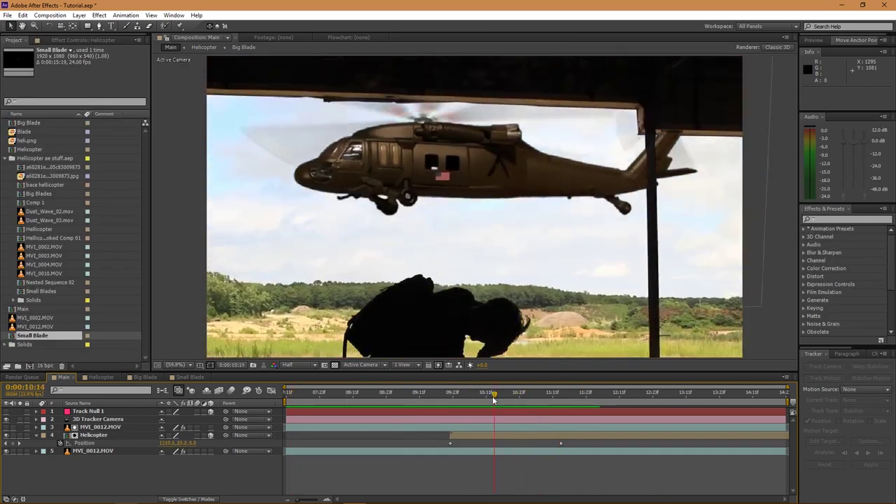
pyautogui.moveTo(494, 395); pyautogui.dragTo(470, 425)
pyautogui.click(461, 434)
# - Keyframe Helicopter's rotation, move the keyframes to 11:23, and tilt it about 11°
pyautogui.press('r')
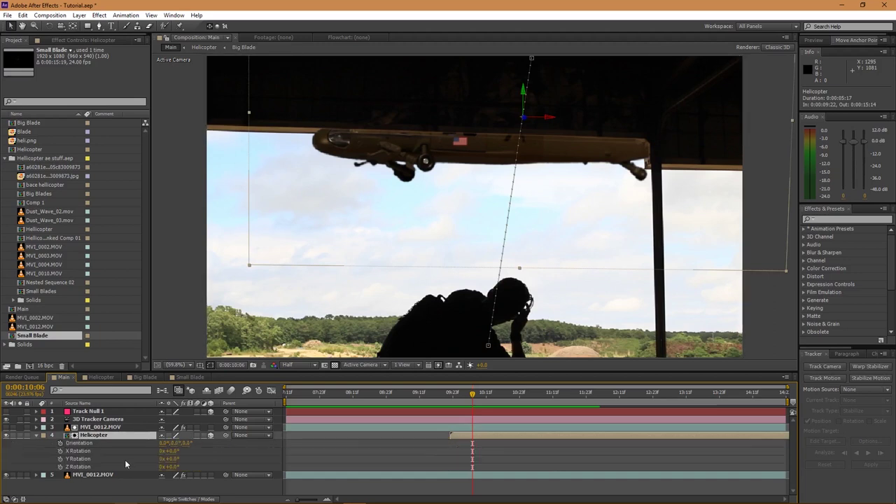
pyautogui.moveTo(60, 443); pyautogui.dragTo(105, 466)
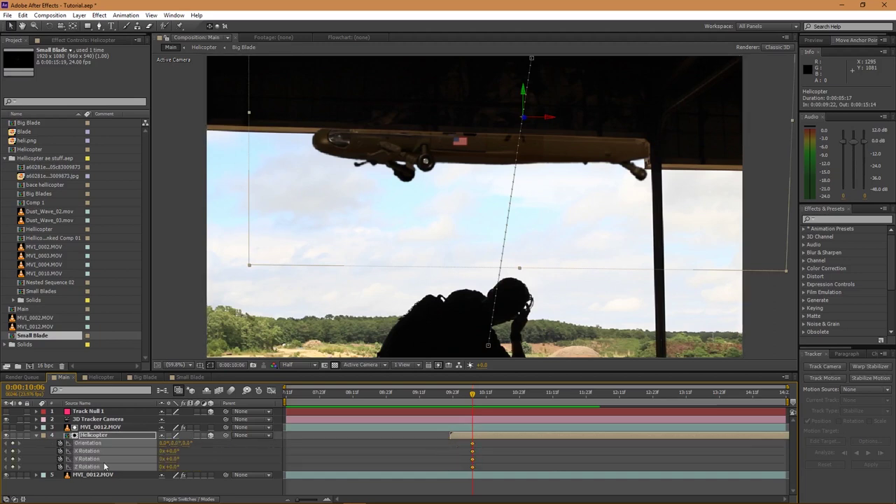
pyautogui.moveTo(471, 446); pyautogui.dragTo(450, 447)
pyautogui.moveTo(478, 389); pyautogui.dragTo(454, 429)
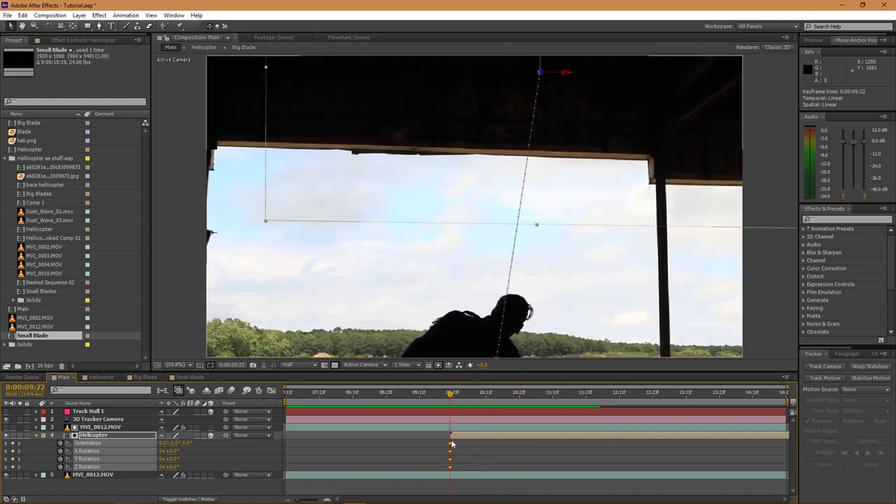
pyautogui.moveTo(558, 447); pyautogui.dragTo(586, 446)
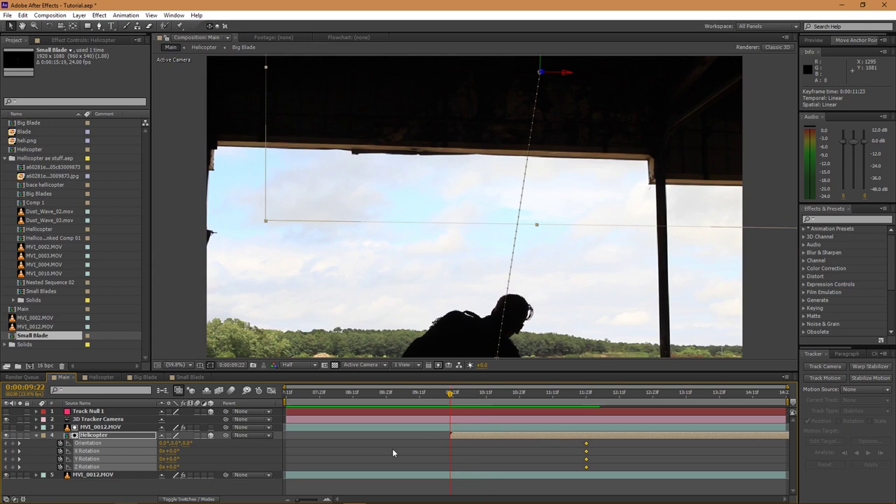
pyautogui.moveTo(171, 468); pyautogui.dragTo(171, 468)
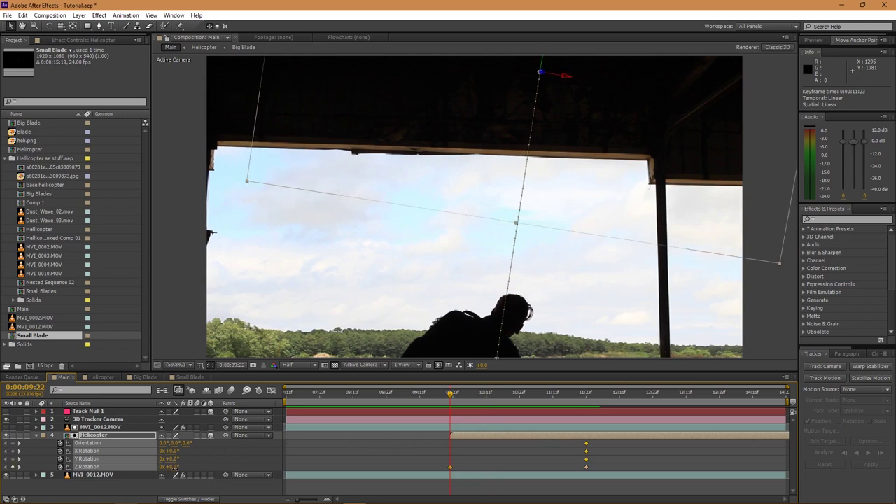
pyautogui.moveTo(469, 402); pyautogui.dragTo(494, 396)
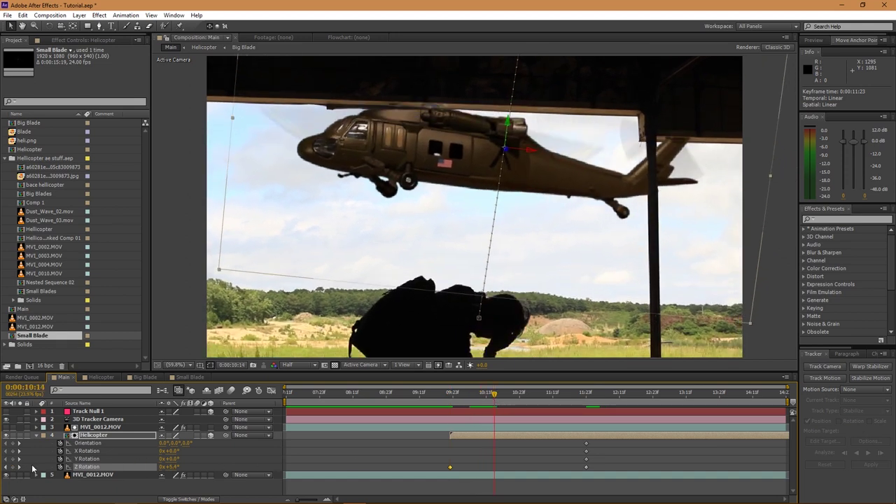
# - Add a tilt of about 10° where the helicopter enters, nudging that keyframe later
pyautogui.press('j')
pyautogui.moveTo(172, 467); pyautogui.dragTo(176, 468)
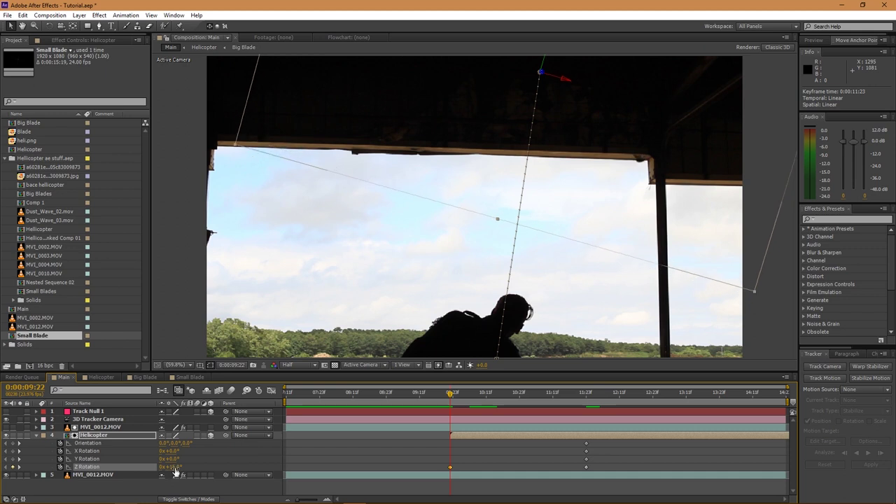
pyautogui.moveTo(453, 398); pyautogui.dragTo(522, 406)
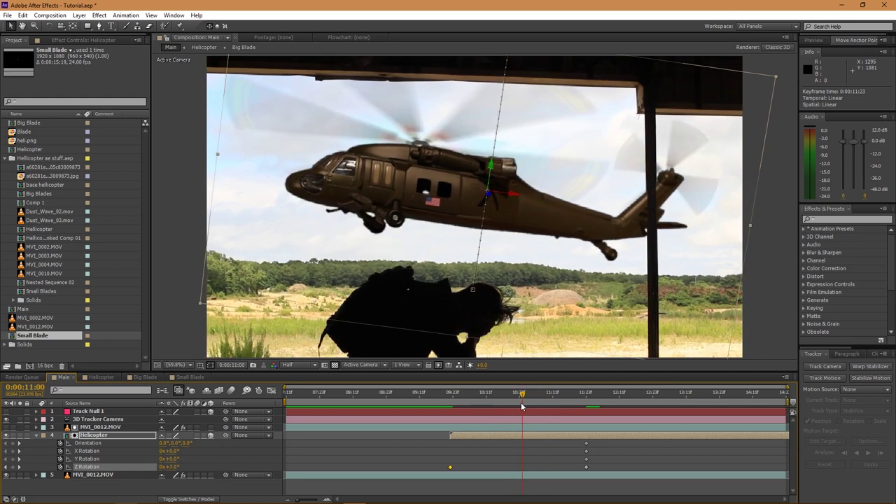
pyautogui.moveTo(172, 467); pyautogui.dragTo(183, 468)
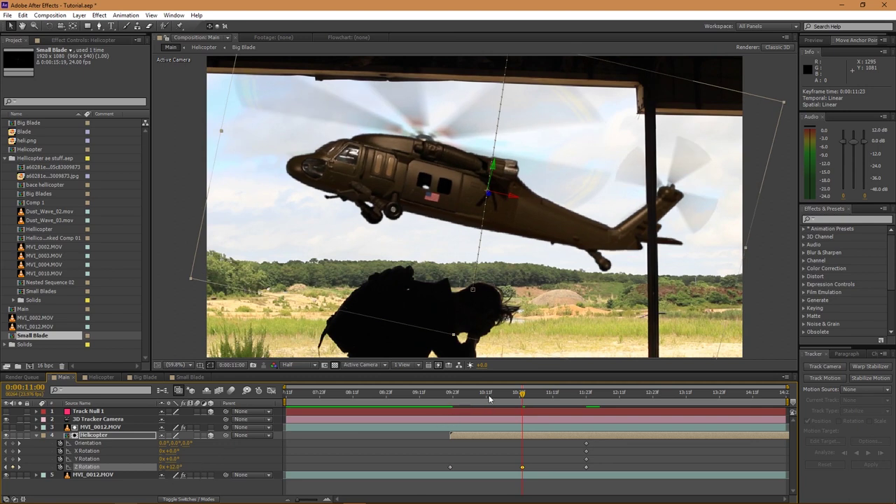
pyautogui.click(5, 467)
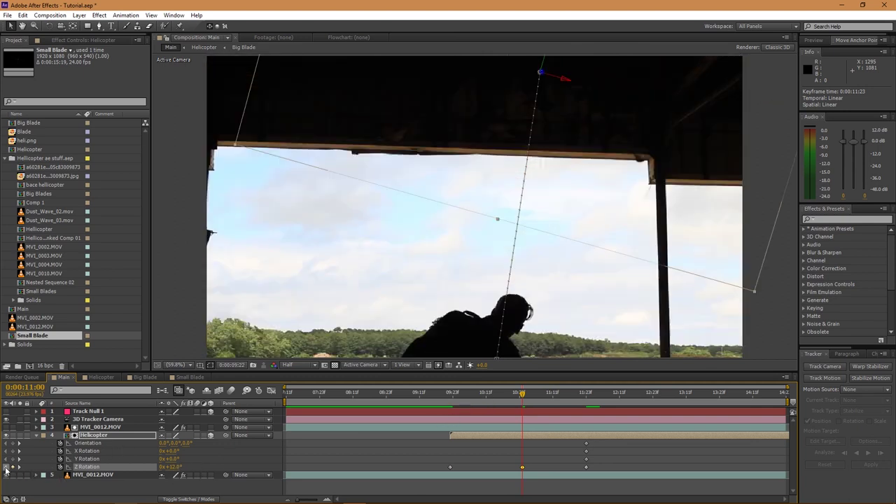
pyautogui.click(19, 467)
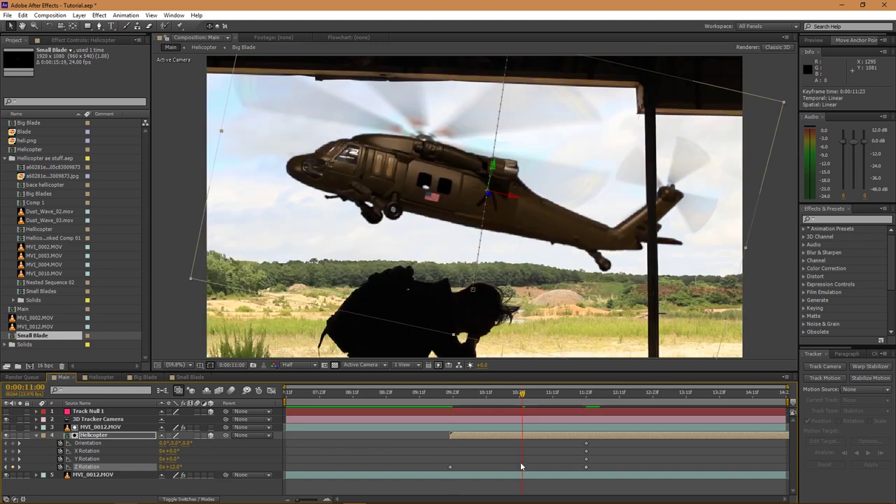
pyautogui.moveTo(523, 468); pyautogui.dragTo(545, 470)
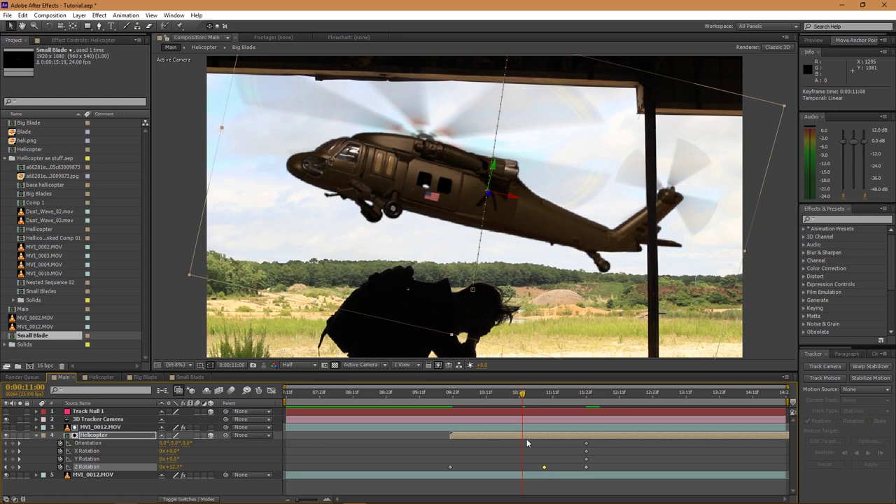
pyautogui.moveTo(524, 400); pyautogui.dragTo(529, 400)
pyautogui.moveTo(543, 404); pyautogui.dragTo(543, 407)
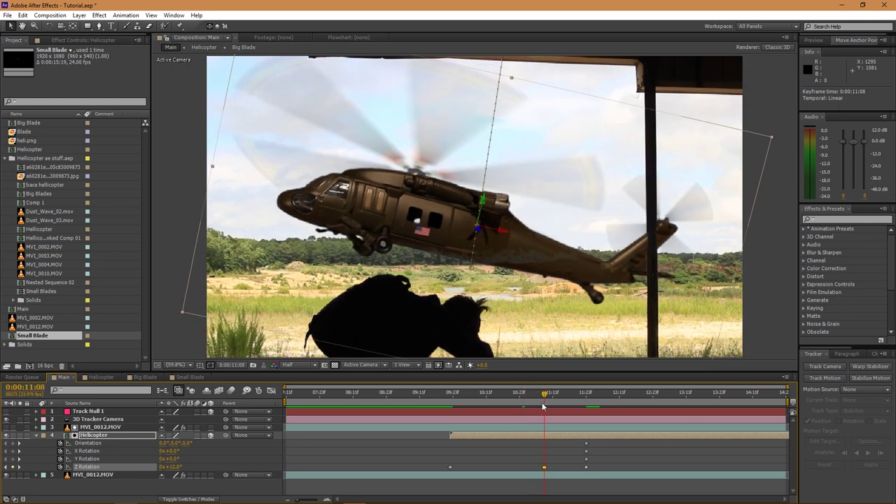
pyautogui.click(106, 435)
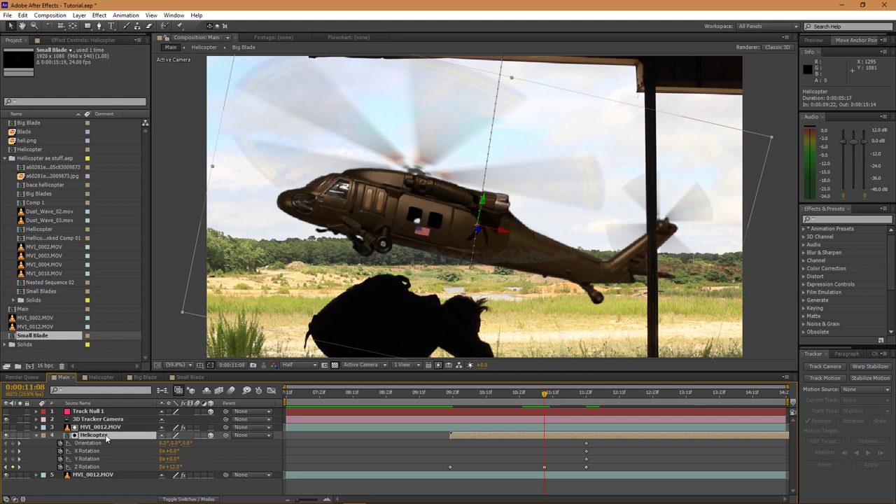
# - Show Position alongside rotation and set Z Rotation to 10° at 11:14
pyautogui.hotkey('shift', 'p')
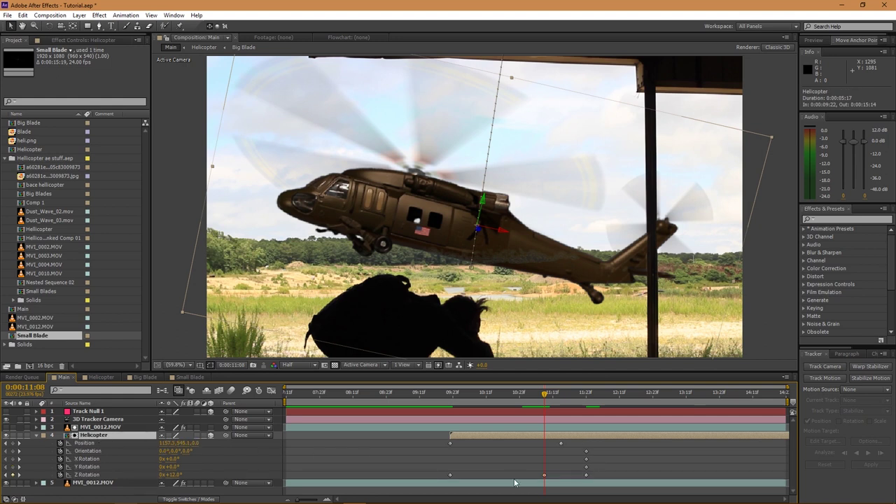
pyautogui.moveTo(544, 475); pyautogui.dragTo(561, 477)
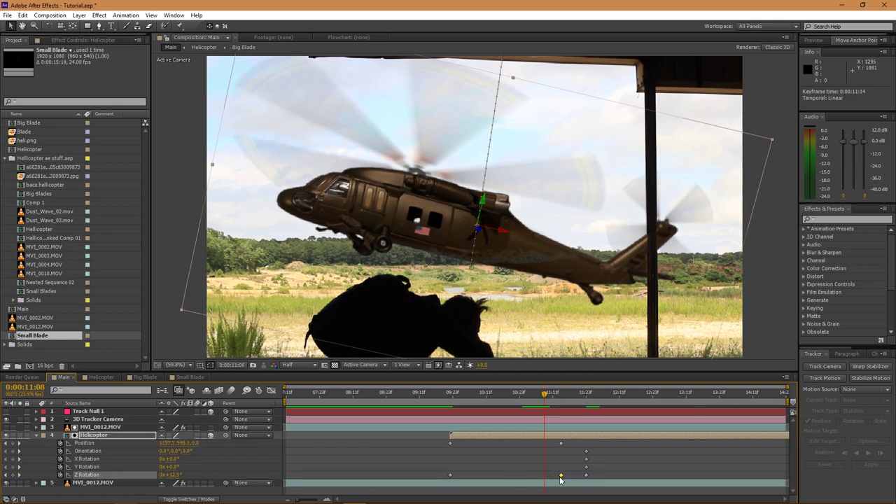
pyautogui.moveTo(551, 405)
pyautogui.mouseDown()
pyautogui.moveTo(550, 396)
pyautogui.moveTo(579, 396)
pyautogui.moveTo(561, 401)
pyautogui.mouseUp()
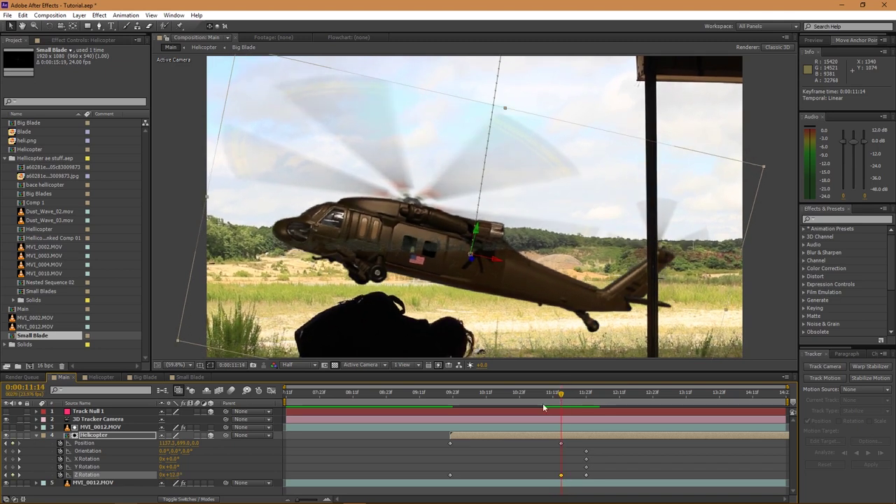
pyautogui.click(171, 476)
pyautogui.write('10')
pyautogui.press('Return')
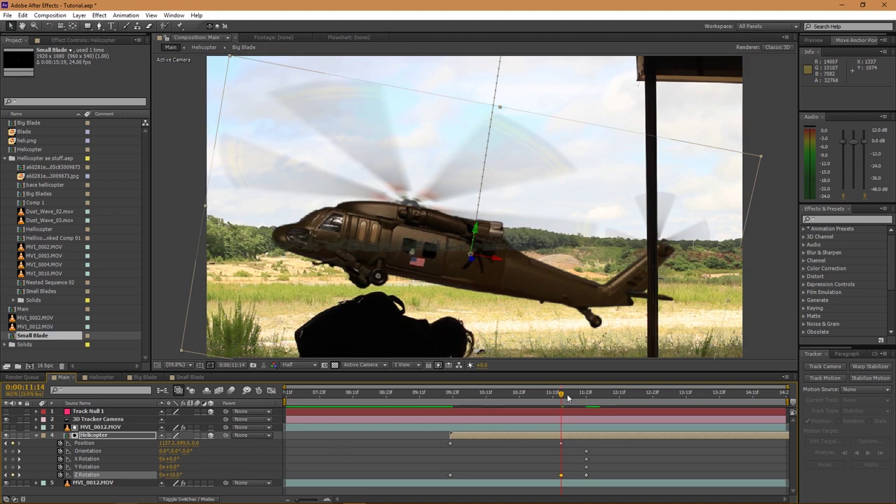
pyautogui.moveTo(565, 398)
pyautogui.mouseDown()
pyautogui.moveTo(579, 399)
pyautogui.moveTo(553, 397)
pyautogui.moveTo(561, 399)
pyautogui.mouseUp()
# - At 11:23, move the helicopter left to add a Position keyframe, then review
pyautogui.moveTo(560, 396); pyautogui.dragTo(585, 394)
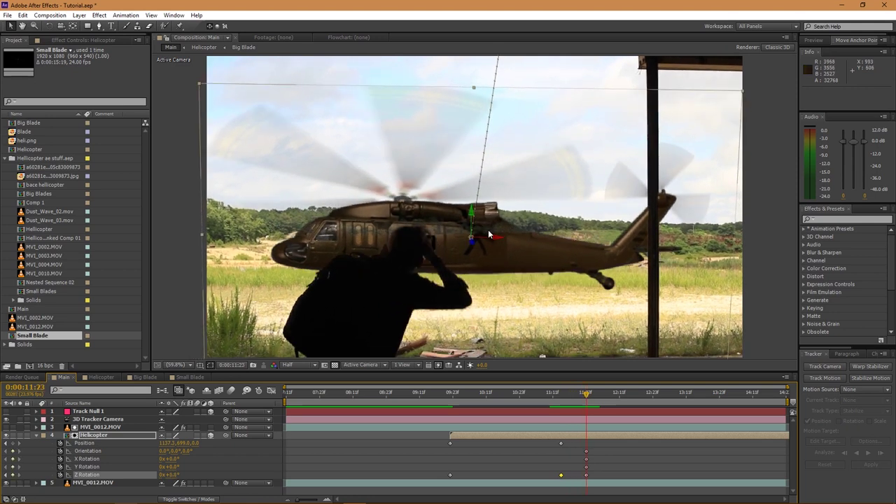
pyautogui.moveTo(574, 398); pyautogui.dragTo(559, 397)
pyautogui.click(560, 397)
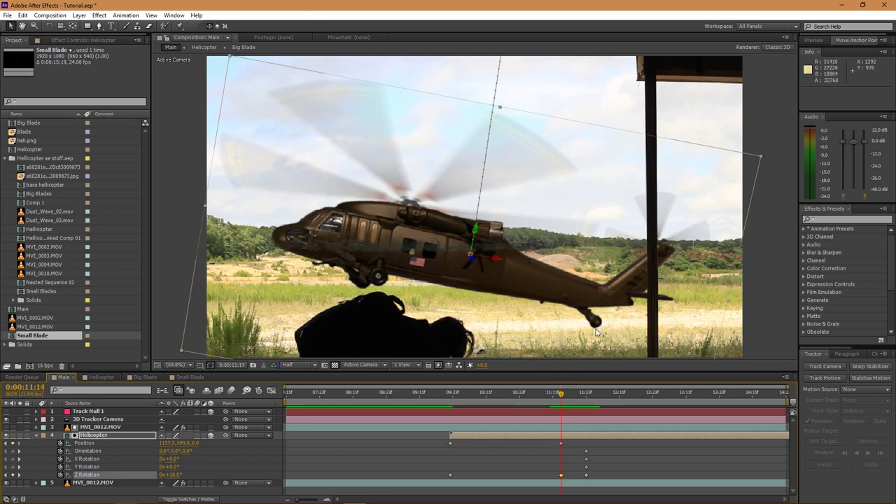
pyautogui.click(584, 396)
pyautogui.click(586, 397)
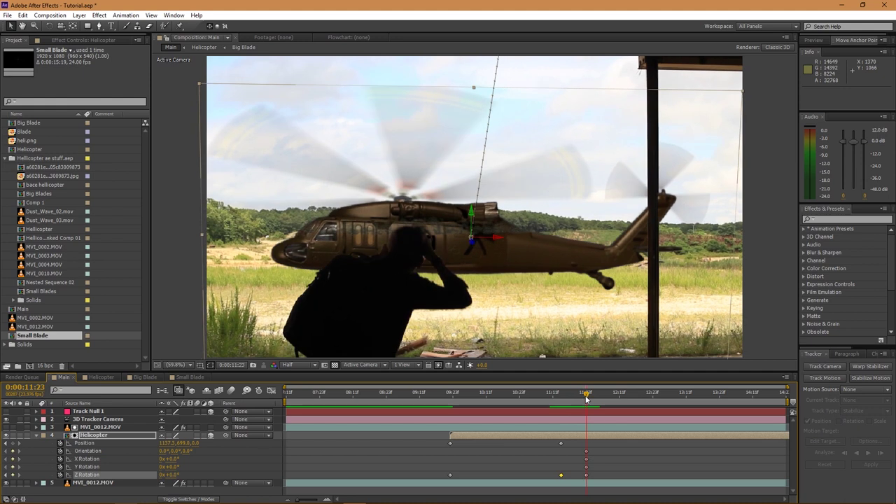
pyautogui.moveTo(499, 241); pyautogui.dragTo(445, 243)
pyautogui.moveTo(587, 397)
pyautogui.mouseDown()
pyautogui.moveTo(563, 397)
pyautogui.moveTo(587, 399)
pyautogui.mouseUp()
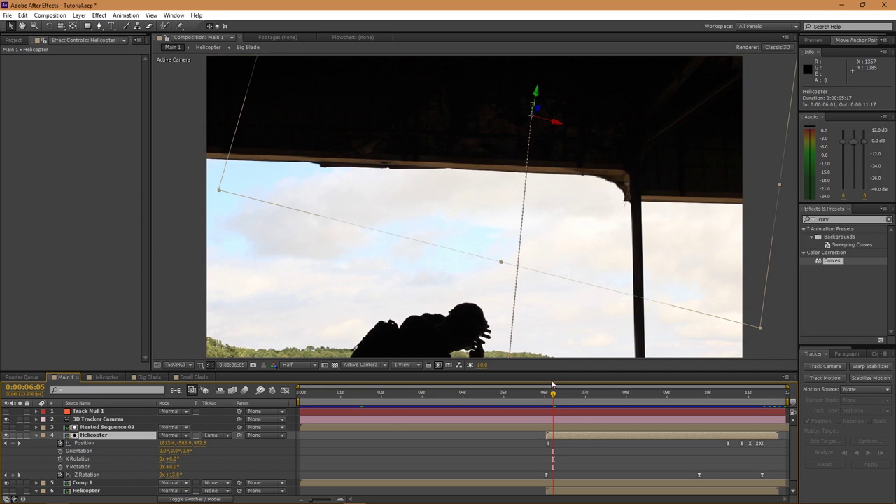
# - Scrub through the helicopter passing behind the man, then collapse and duplicate the Helicopter layer
pyautogui.moveTo(553, 397); pyautogui.dragTo(712, 399)
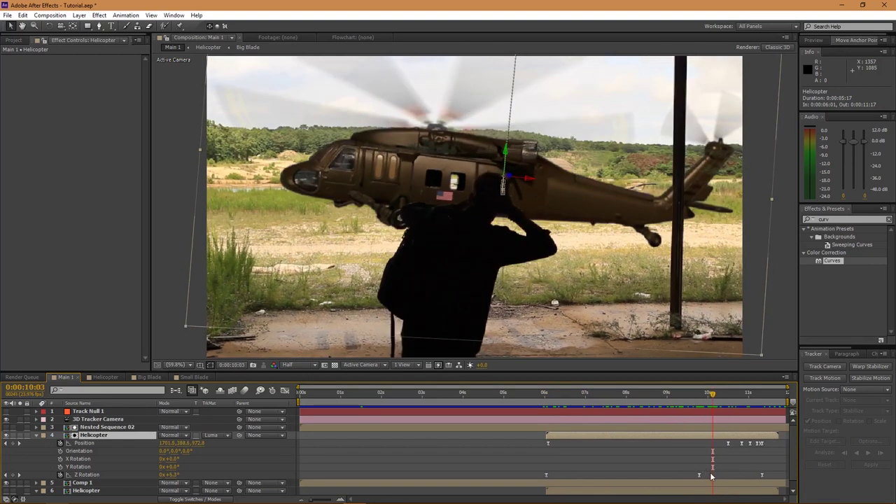
pyautogui.moveTo(714, 396); pyautogui.dragTo(736, 395)
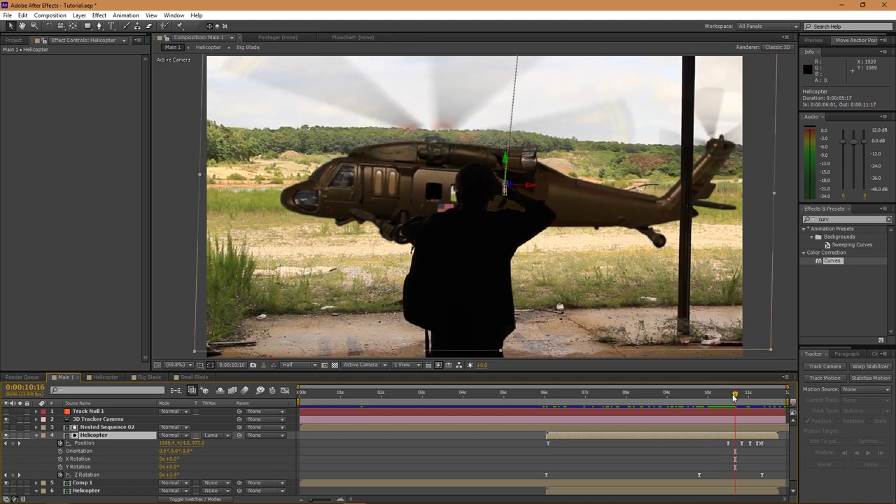
pyautogui.moveTo(735, 396); pyautogui.dragTo(756, 396)
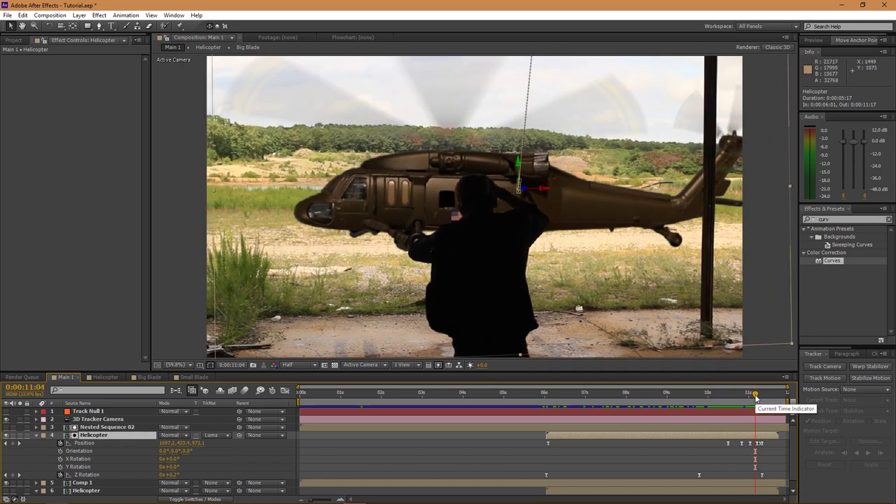
pyautogui.click(37, 435)
pyautogui.hotkey('ctrl', 'd')
# - Move the Helicopter duplicate above Comp 1, set its track matte to None, and clear its copied keyframes
pyautogui.moveTo(91, 427); pyautogui.dragTo(100, 449)
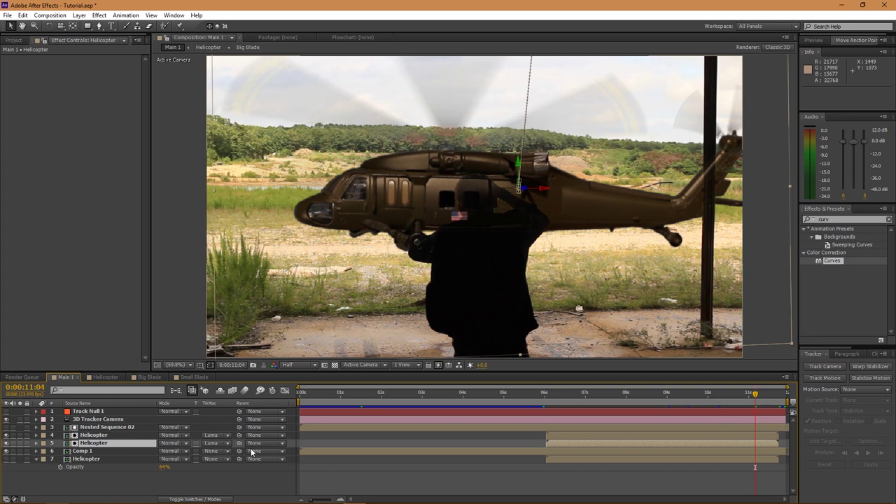
pyautogui.click(222, 444)
pyautogui.click(236, 390)
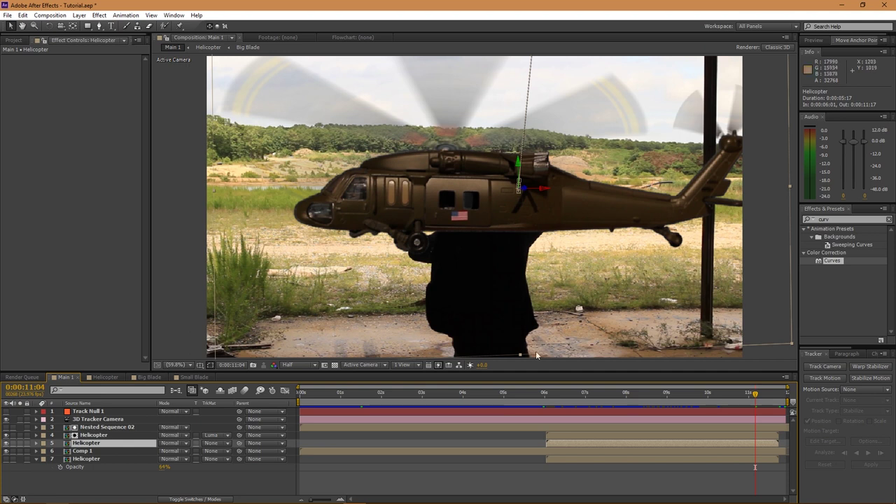
pyautogui.click(36, 443)
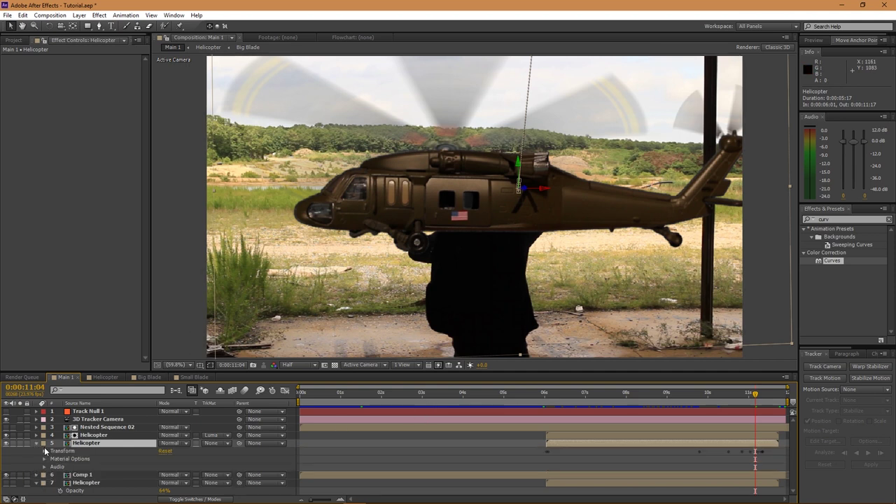
pyautogui.click(63, 451)
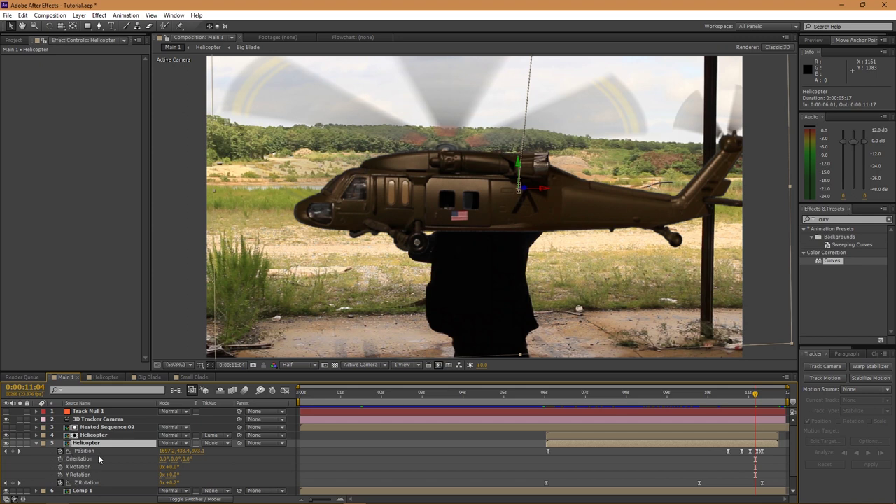
pyautogui.click(60, 483)
pyautogui.click(60, 483)
pyautogui.click(61, 451)
pyautogui.click(61, 451)
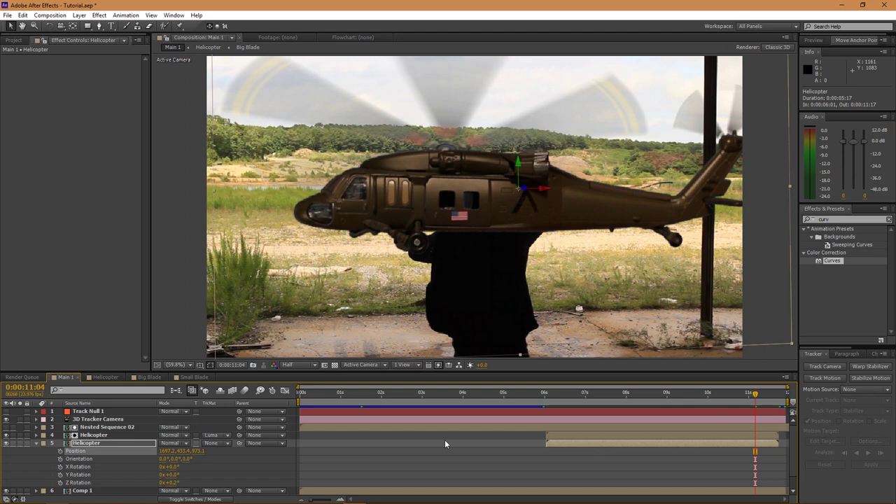
# - At 0:00:06:01, set Position, Orientation, X Rotation and Y Rotation keyframes on the duplicate
pyautogui.click(549, 396)
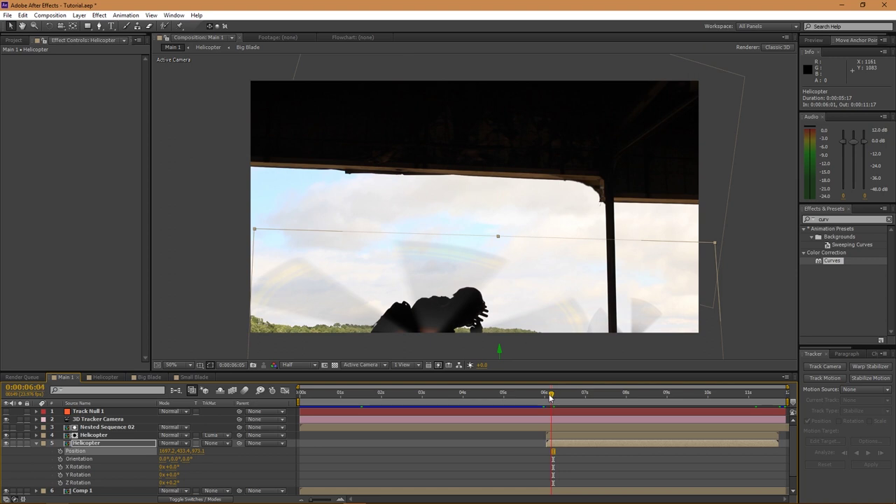
pyautogui.moveTo(550, 396); pyautogui.dragTo(546, 398)
pyautogui.click(60, 451)
pyautogui.click(60, 459)
pyautogui.click(61, 466)
pyautogui.click(60, 474)
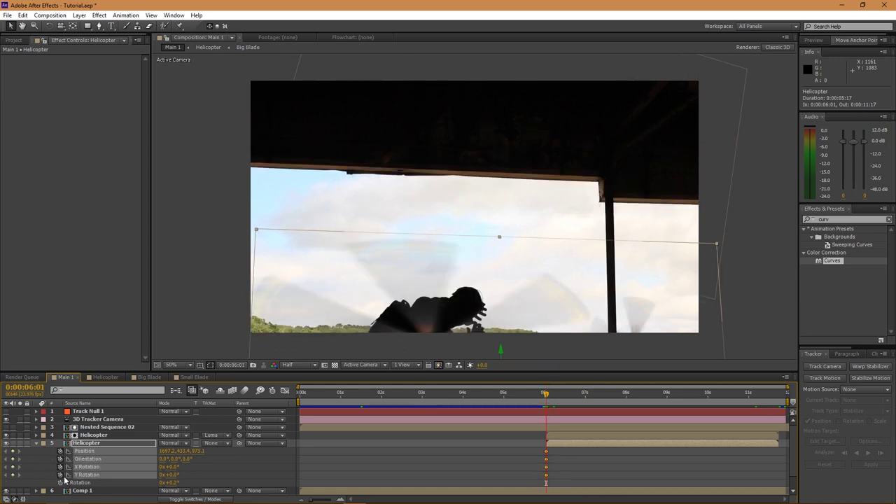
# - Key Z Rotation at 6:01, lower the duplicate helicopter, and move its Position keyframe to 6:01
pyautogui.click(61, 482)
pyautogui.moveTo(547, 397); pyautogui.dragTo(643, 397)
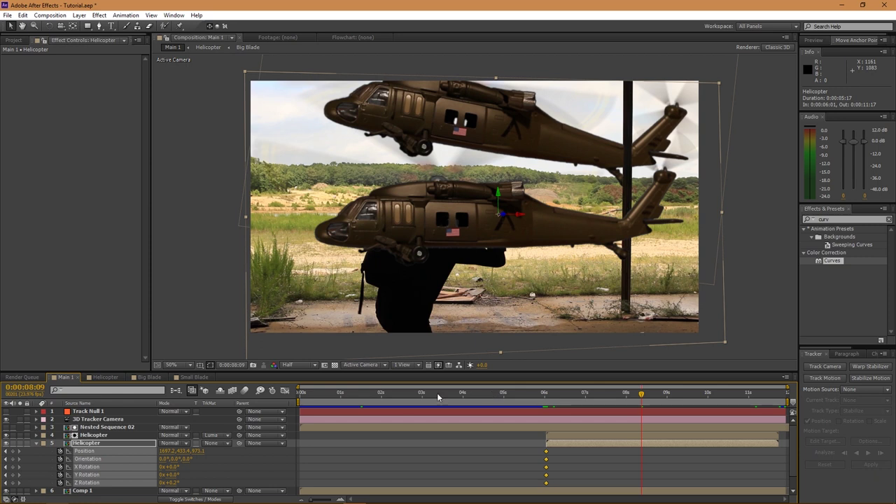
pyautogui.moveTo(502, 201); pyautogui.dragTo(597, 479)
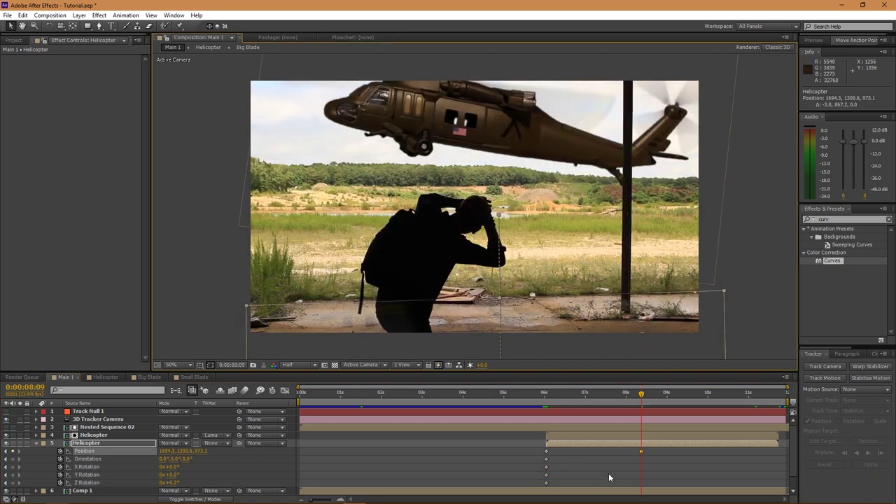
pyautogui.moveTo(643, 452); pyautogui.dragTo(548, 451)
pyautogui.moveTo(642, 397); pyautogui.dragTo(707, 399)
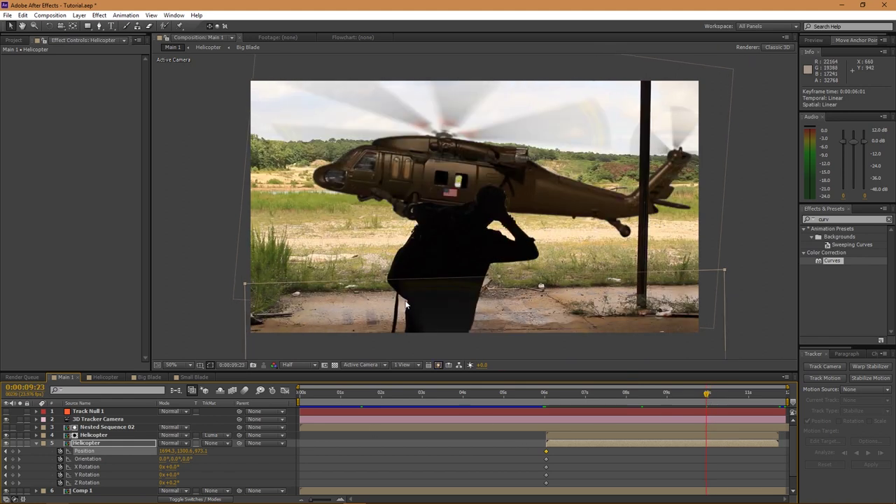
# - Raise the duplicate, flip it to -100% vertical scale beneath the original, and nudge it left
pyautogui.moveTo(490, 364); pyautogui.dragTo(490, 294)
pyautogui.moveTo(506, 332); pyautogui.dragTo(480, 225)
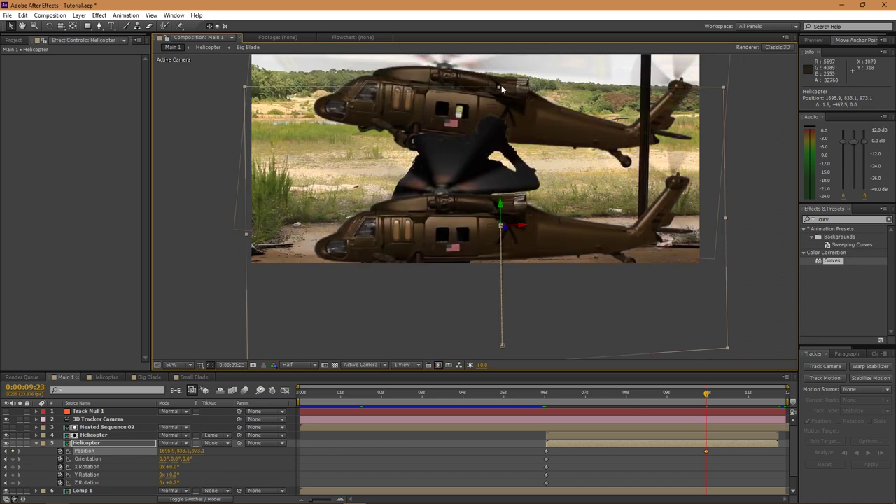
pyautogui.moveTo(501, 87); pyautogui.dragTo(527, 362)
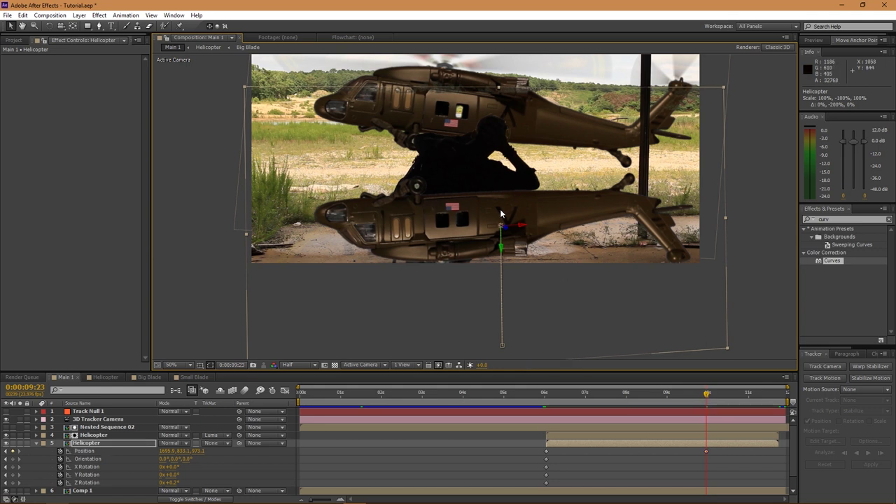
pyautogui.moveTo(522, 227); pyautogui.dragTo(520, 238)
# - Preview the shot, then set the shadow's Z Rotation to -10° at 0:00:06:01
pyautogui.press('KP_0')
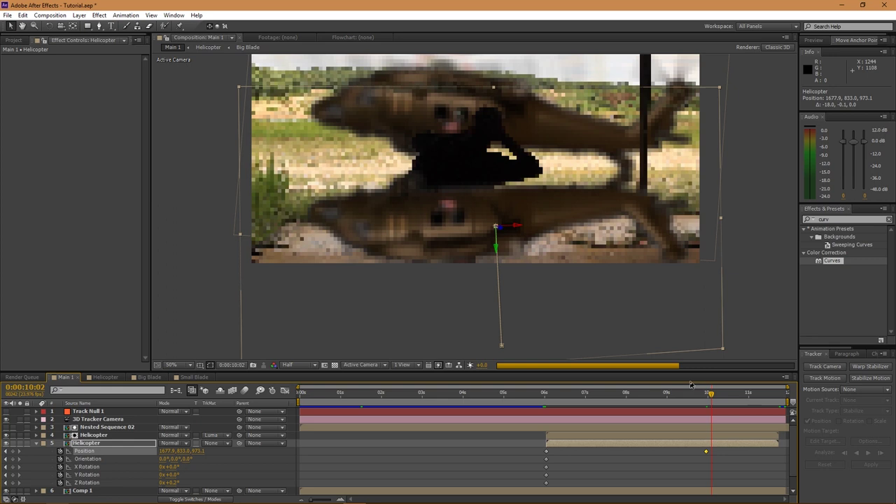
pyautogui.moveTo(711, 397); pyautogui.dragTo(697, 397)
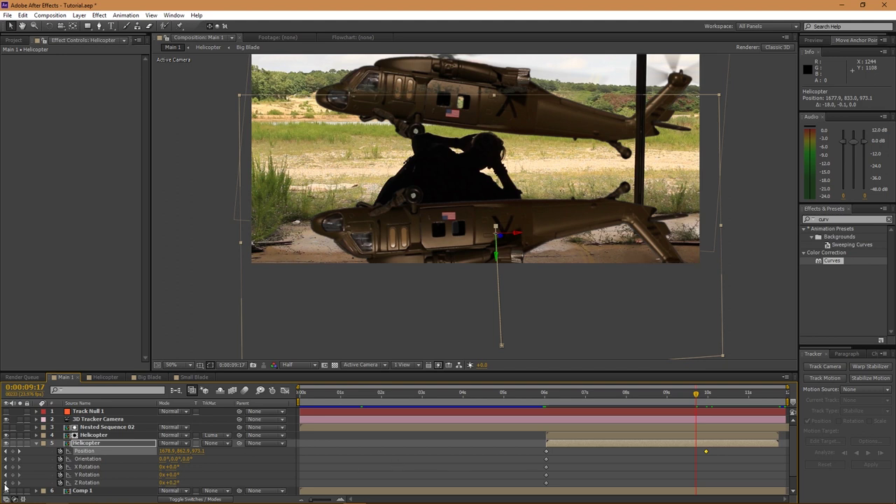
pyautogui.click(6, 482)
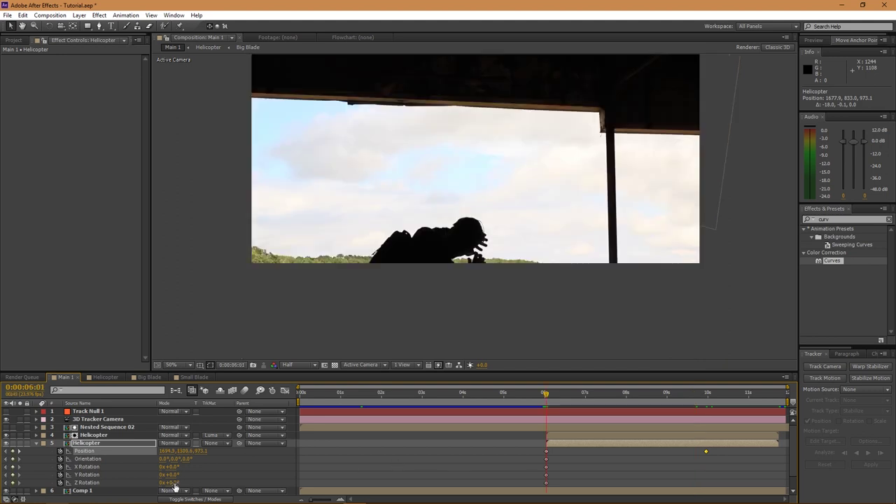
pyautogui.moveTo(442, 314); pyautogui.dragTo(449, 229)
pyautogui.press(',')
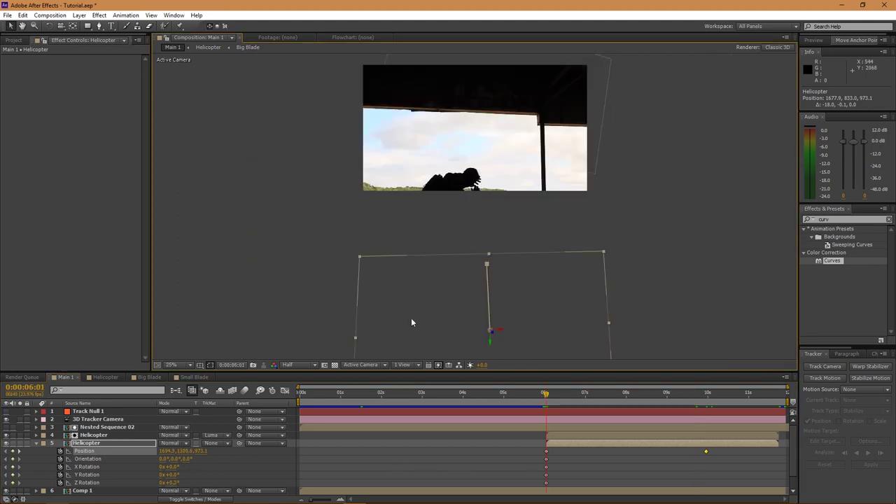
pyautogui.moveTo(171, 484); pyautogui.dragTo(167, 485)
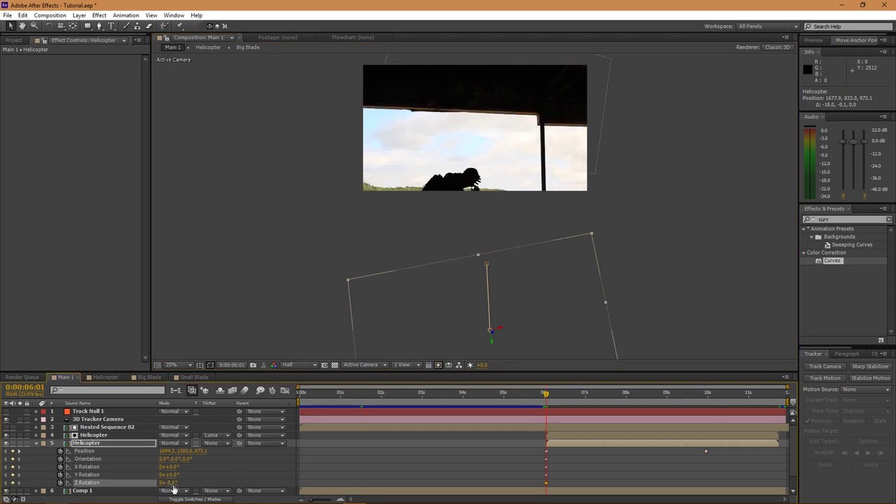
pyautogui.moveTo(167, 485); pyautogui.dragTo(164, 485)
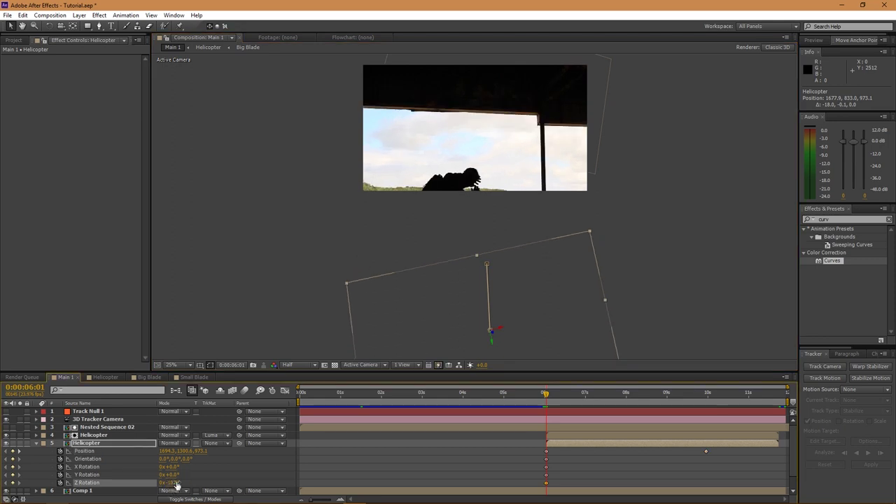
# - Key the shadow's Z Rotation at -8° around 0:00:10:00 and reveal layer 4's animated properties
pyautogui.moveTo(614, 400); pyautogui.dragTo(703, 400)
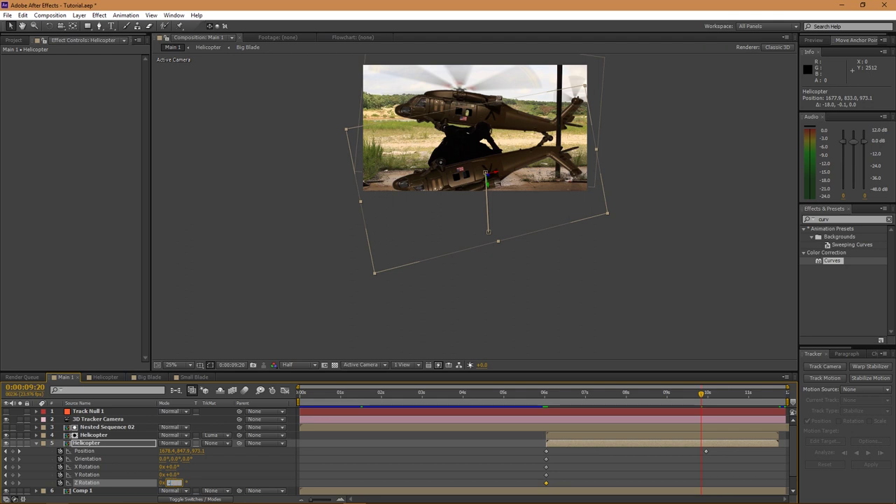
pyautogui.press('Return')
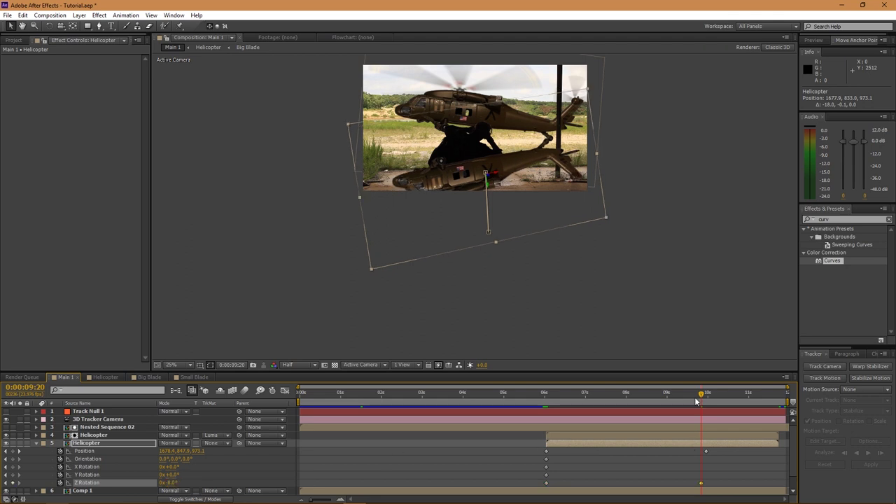
pyautogui.moveTo(703, 396); pyautogui.dragTo(735, 397)
pyautogui.click(573, 437)
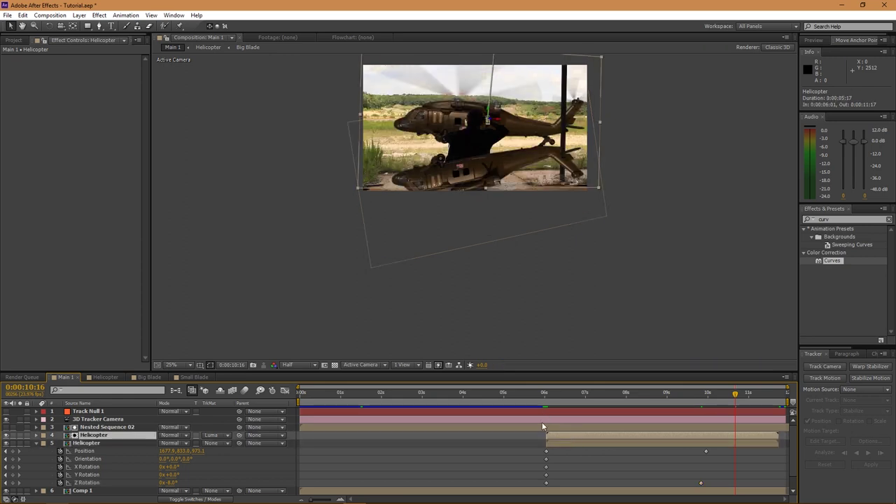
pyautogui.press('u')
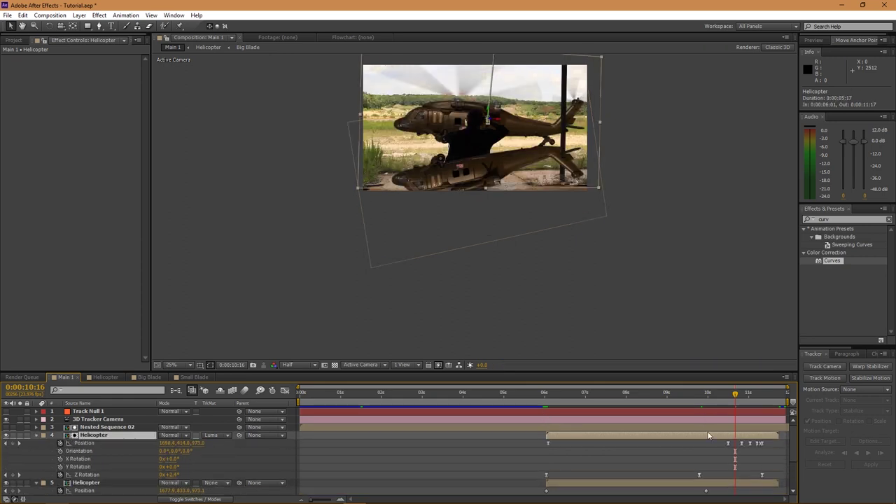
pyautogui.scroll(-3, 719, 457)
# - Set the shadow's Z Rotation to 0° at 0:00:11:08 and fit the composition in the viewer
pyautogui.click(762, 396)
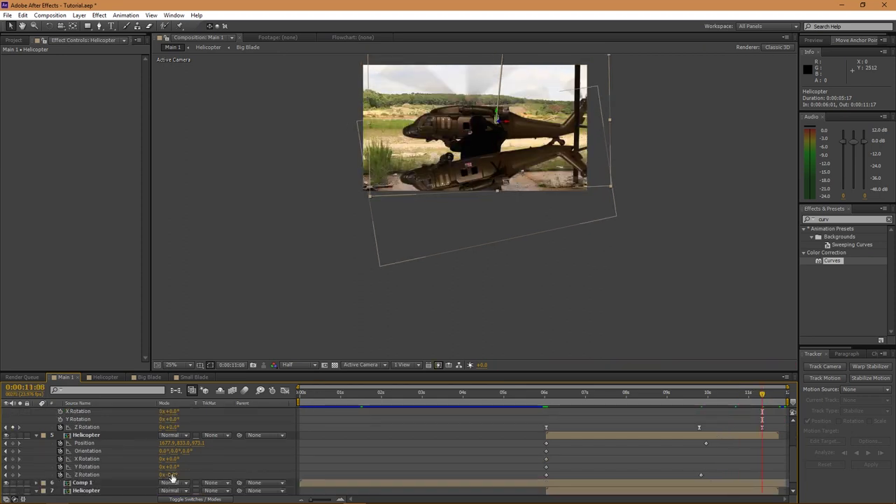
pyautogui.press('Return')
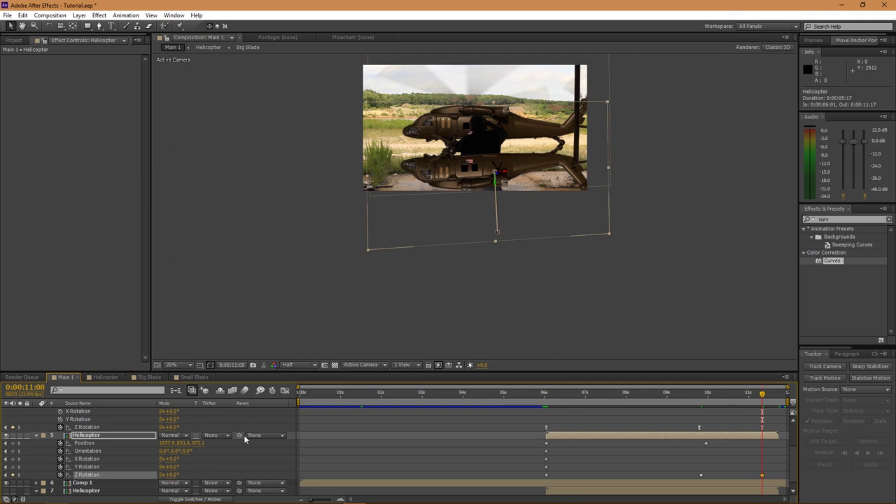
pyautogui.click(171, 365)
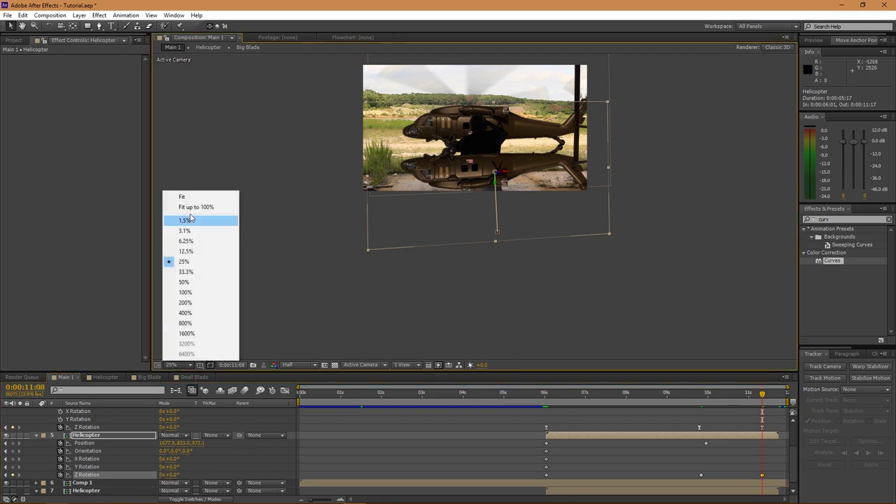
pyautogui.click(190, 199)
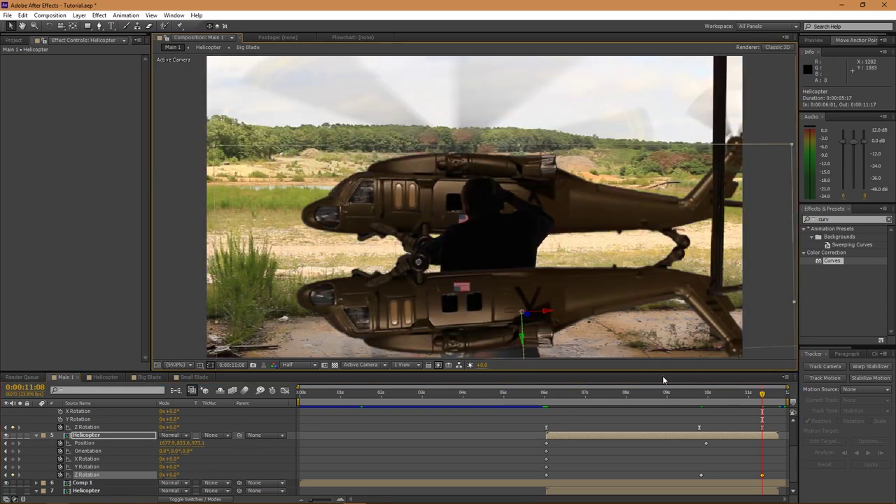
# - Reposition the shadow at 9:23, 10:12 and 11:01 to keep it aligned under the original
pyautogui.moveTo(705, 399); pyautogui.dragTo(707, 397)
pyautogui.moveTo(502, 342); pyautogui.dragTo(530, 327)
pyautogui.press('k')
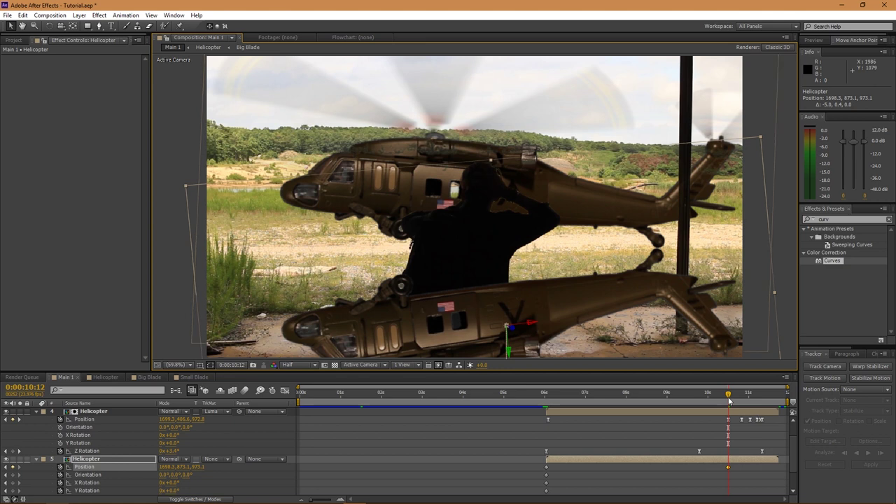
pyautogui.press('k')
pyautogui.press('k')
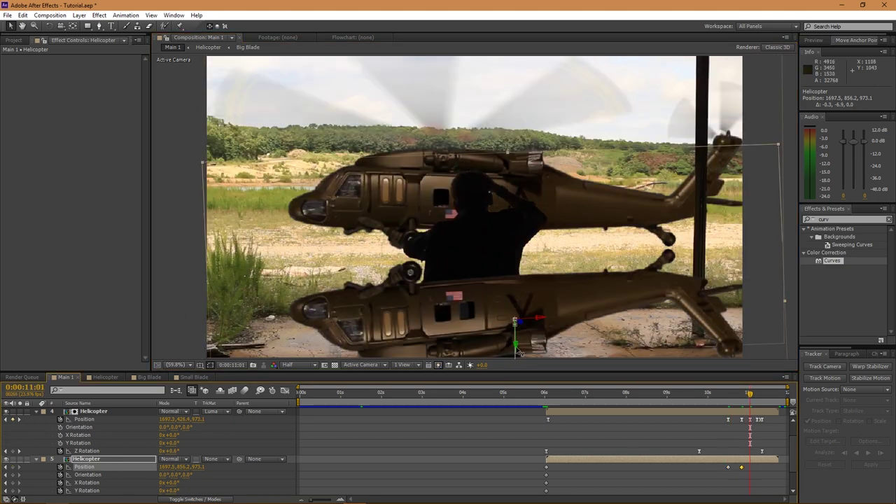
pyautogui.moveTo(518, 351); pyautogui.dragTo(519, 350)
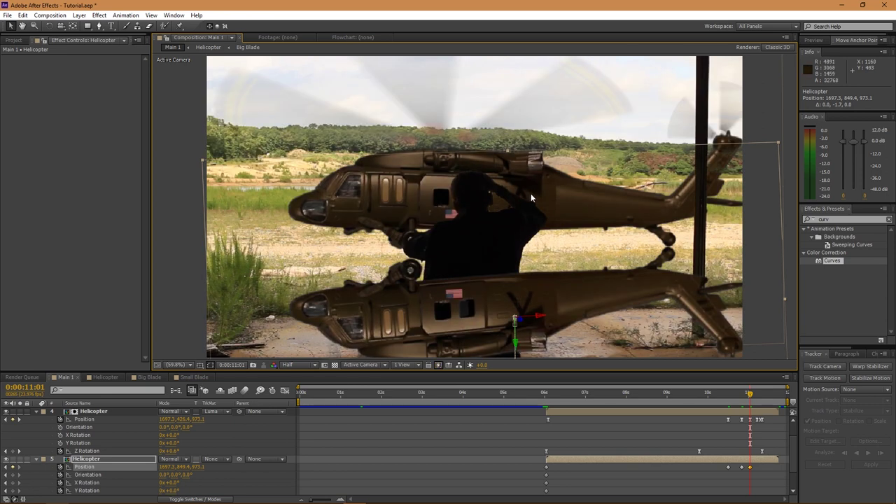
pyautogui.moveTo(751, 396); pyautogui.dragTo(706, 399)
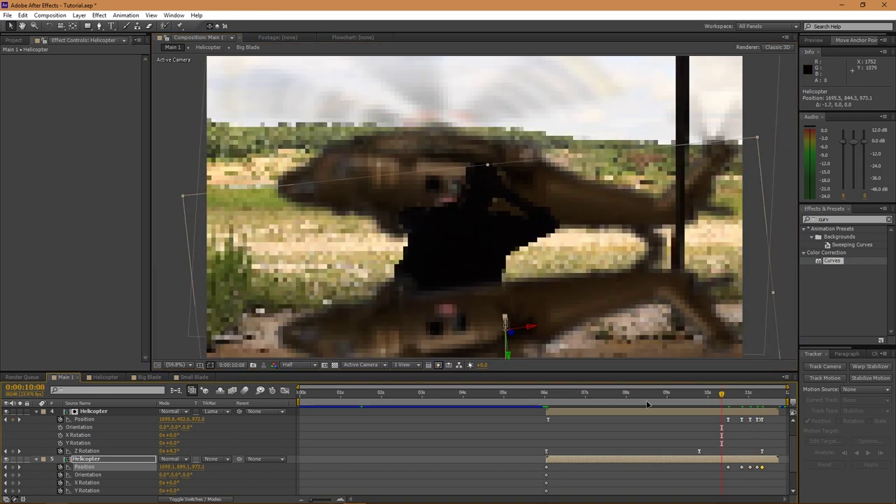
pyautogui.moveTo(722, 396); pyautogui.dragTo(672, 397)
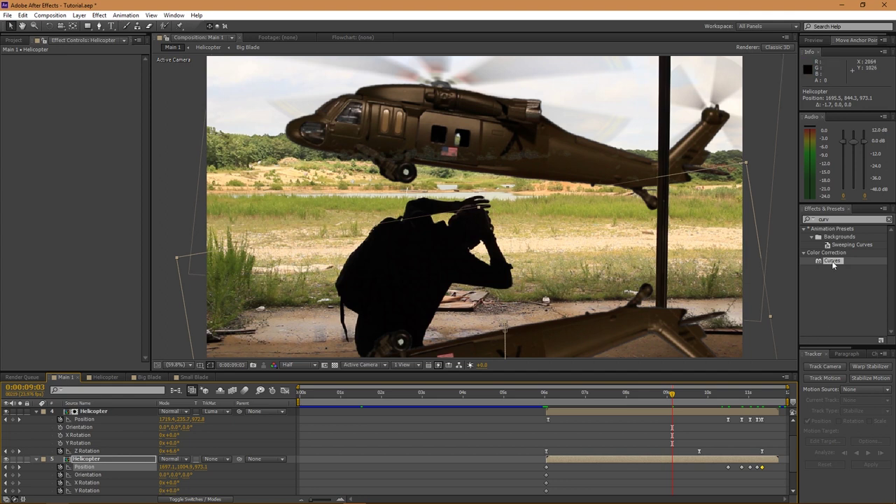
# - Darken the shadow copy to pure black with Curves and set its opacity to 50%
pyautogui.moveTo(833, 263); pyautogui.dragTo(693, 457)
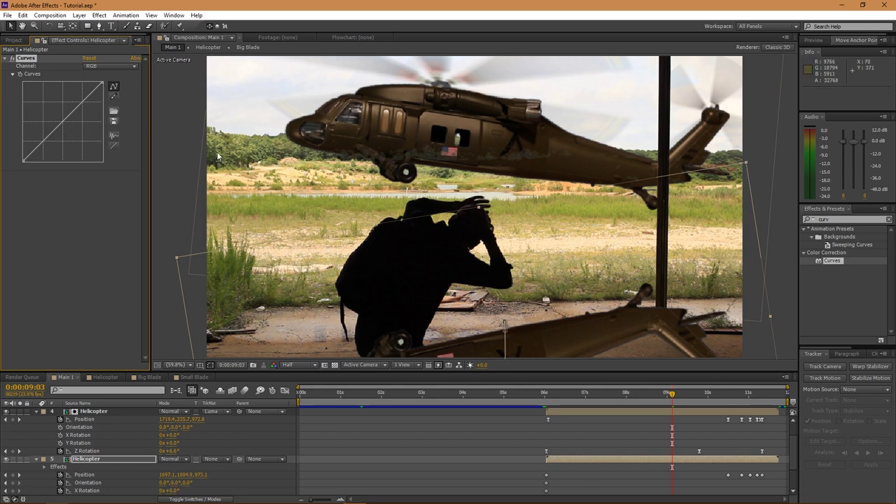
pyautogui.moveTo(104, 85); pyautogui.dragTo(106, 168)
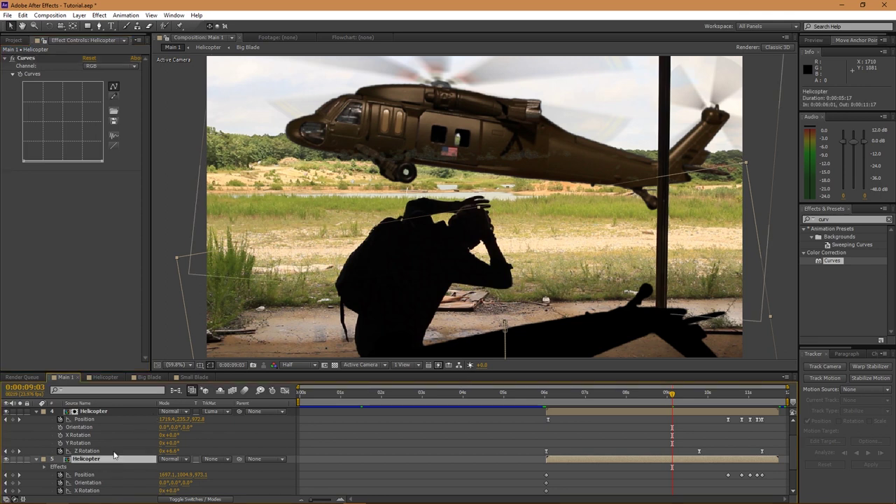
pyautogui.press('t')
pyautogui.click(166, 468)
pyautogui.write('5')
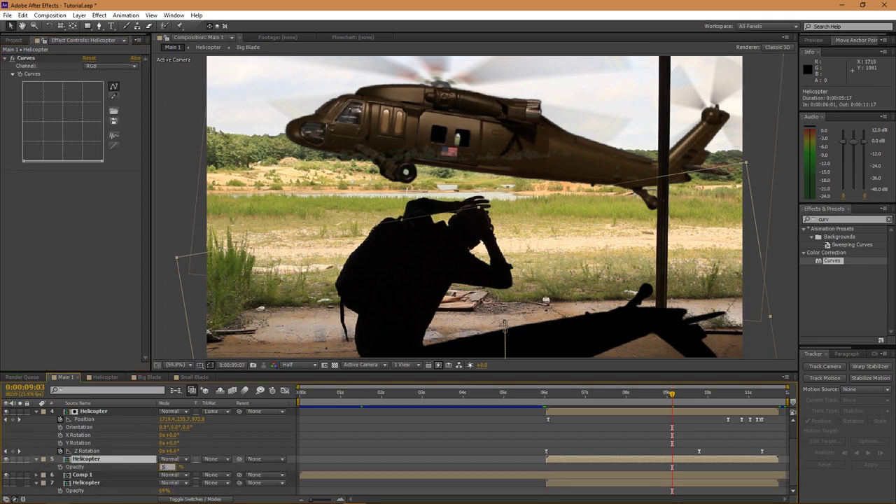
pyautogui.write('0')
pyautogui.press('Return')
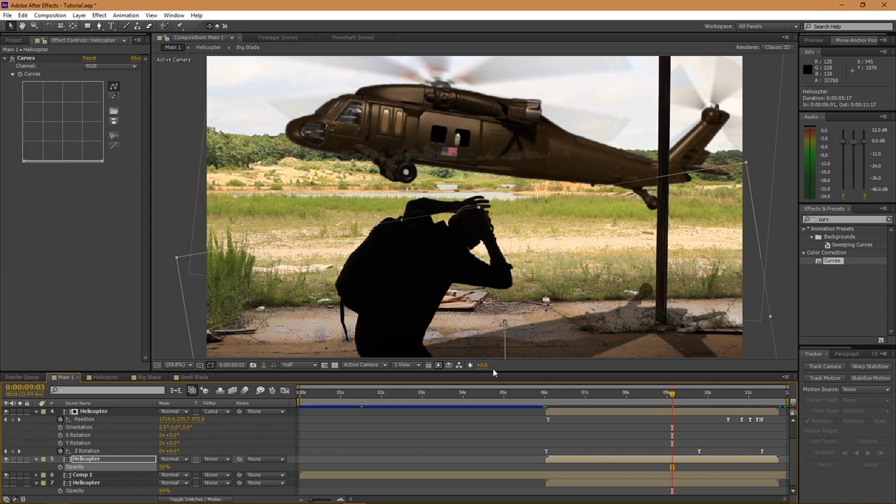
pyautogui.write('fast')
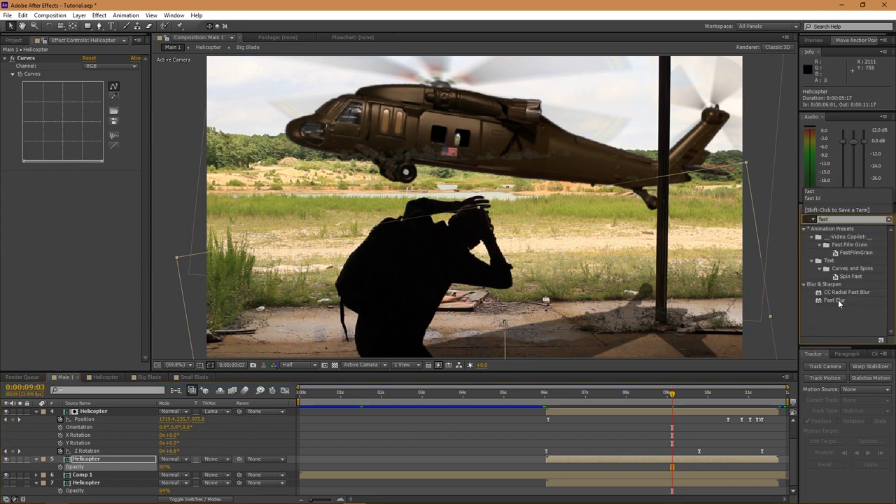
# - Apply Fast Blur to the shadow layer, trying Blurriness values 30, 40 and 50
pyautogui.moveTo(839, 300); pyautogui.dragTo(108, 280)
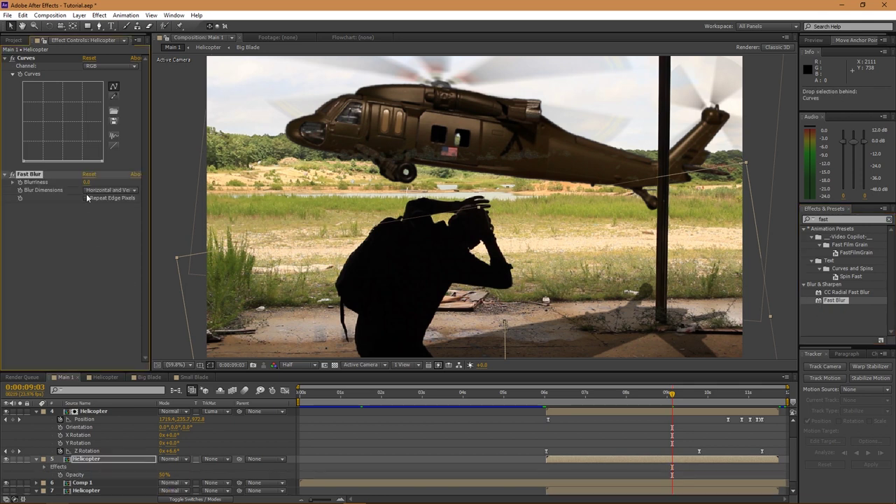
pyautogui.moveTo(86, 182); pyautogui.dragTo(96, 186)
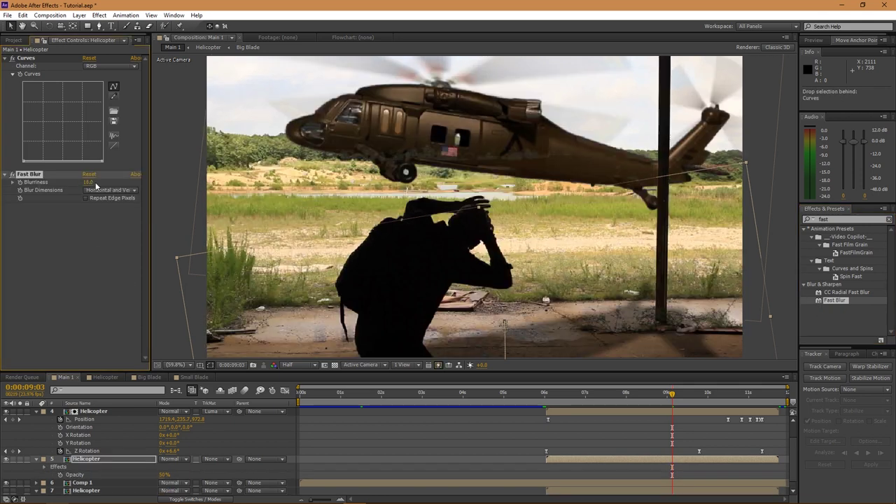
pyautogui.click(91, 183)
pyautogui.press('Return')
pyautogui.click(90, 183)
pyautogui.write('40')
pyautogui.press('Return')
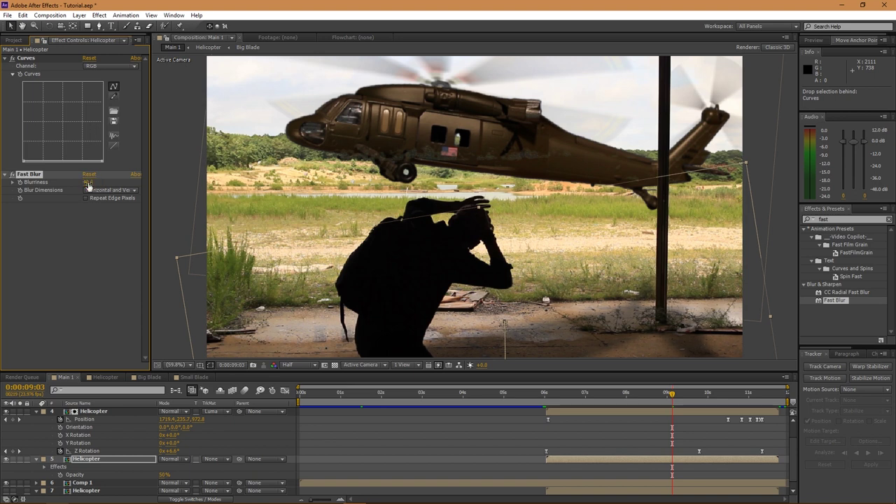
pyautogui.click(89, 184)
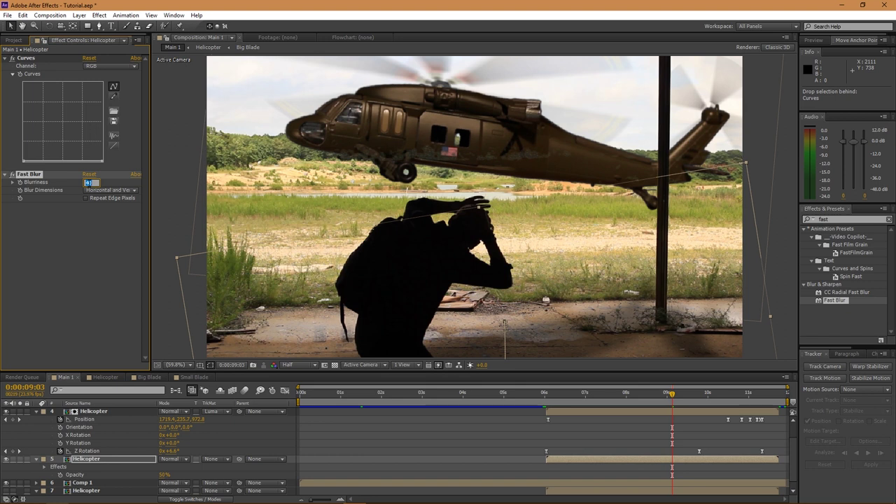
pyautogui.write('50')
pyautogui.press('Return')
# - Preview the shadow and raise its Fast Blur Blurriness to 60
pyautogui.click(599, 394)
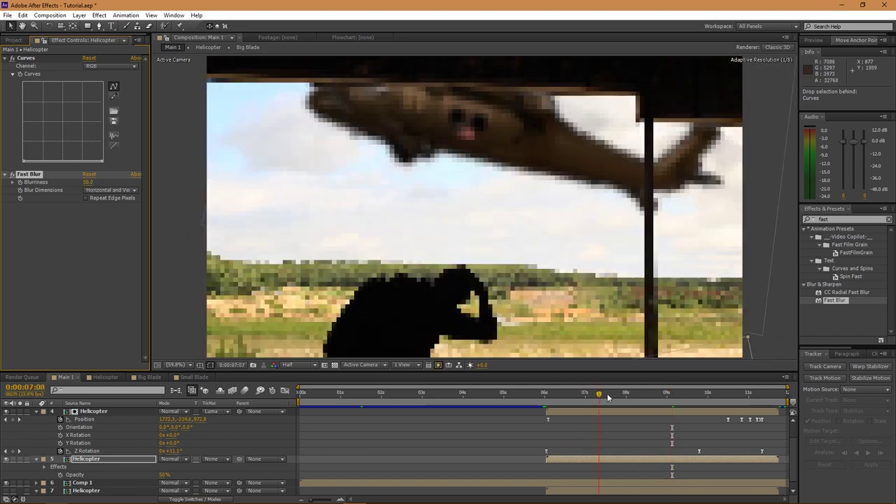
pyautogui.press('space')
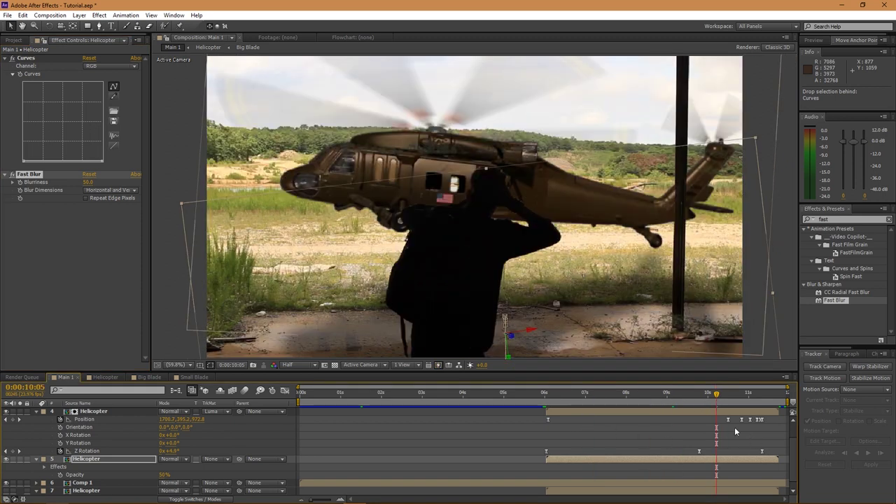
pyautogui.moveTo(717, 396); pyautogui.dragTo(737, 396)
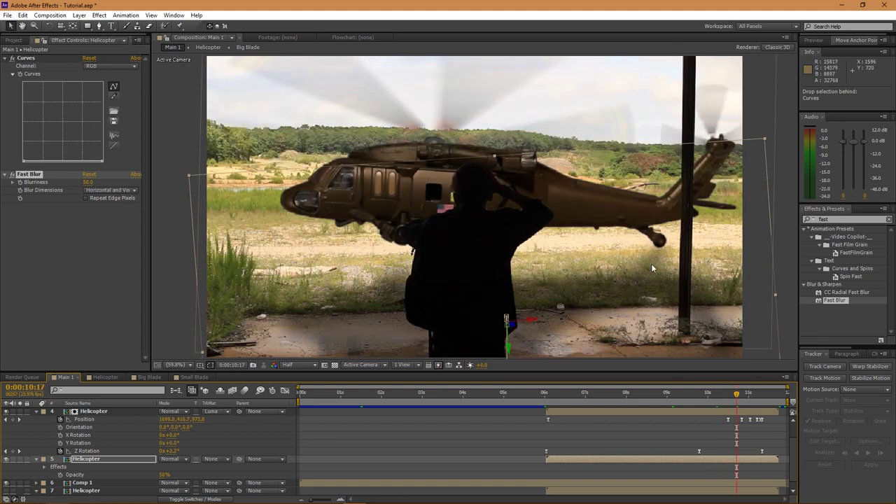
pyautogui.click(89, 182)
pyautogui.write('60')
pyautogui.press('Return')
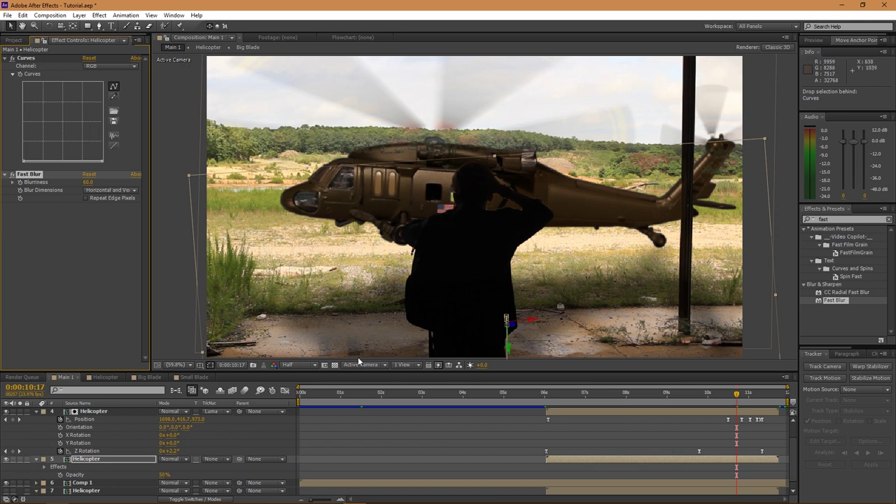
# - Lower the shadow layer's opacity to 40% and duplicate the layer
pyautogui.click(165, 476)
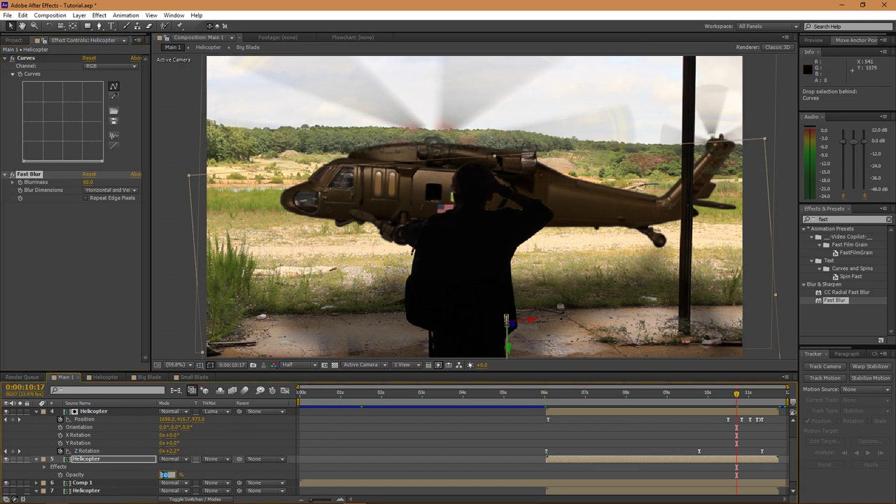
pyautogui.write('40')
pyautogui.press('Return')
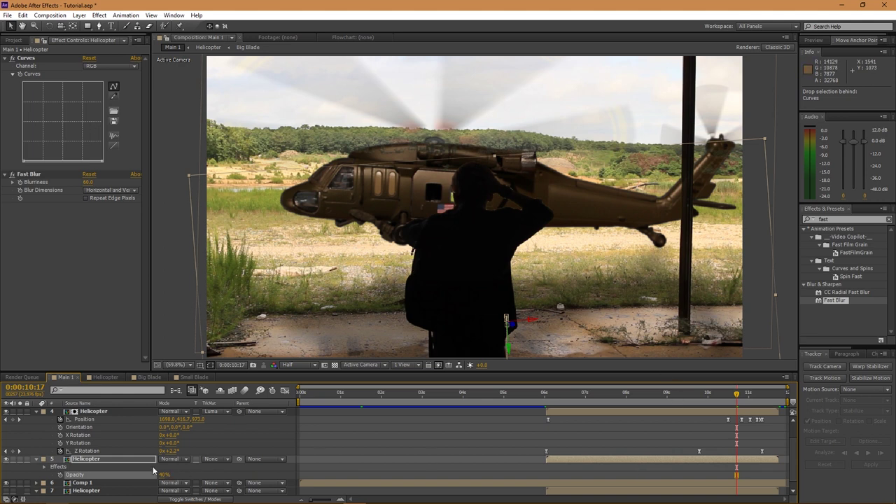
pyautogui.hotkey('ctrl', 'd')
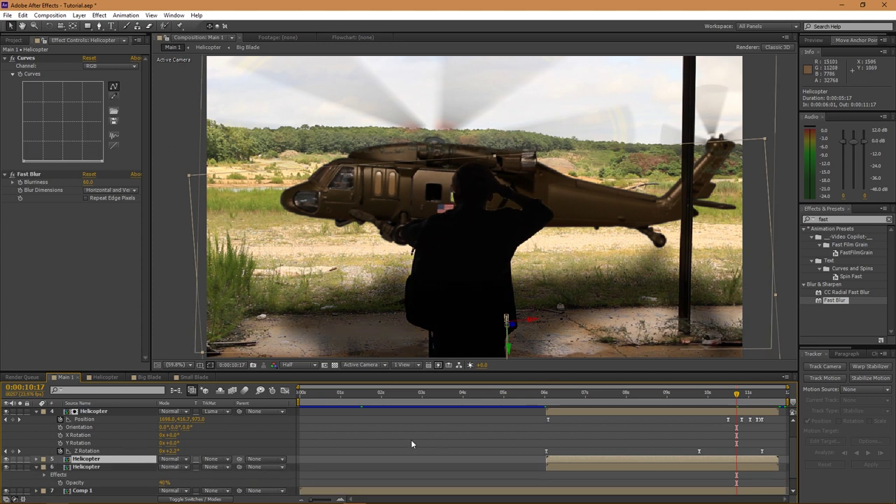
# - Draw a rectangle mask across the ground strip and set its feather to 100 pixels
pyautogui.click(88, 26)
pyautogui.moveTo(200, 226); pyautogui.dragTo(722, 283)
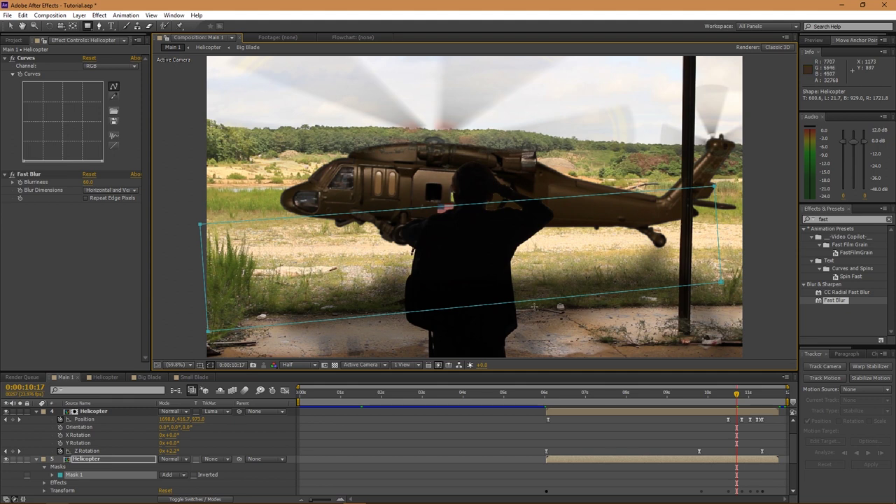
pyautogui.press('f')
pyautogui.click(174, 475)
pyautogui.write('50')
pyautogui.press('Return')
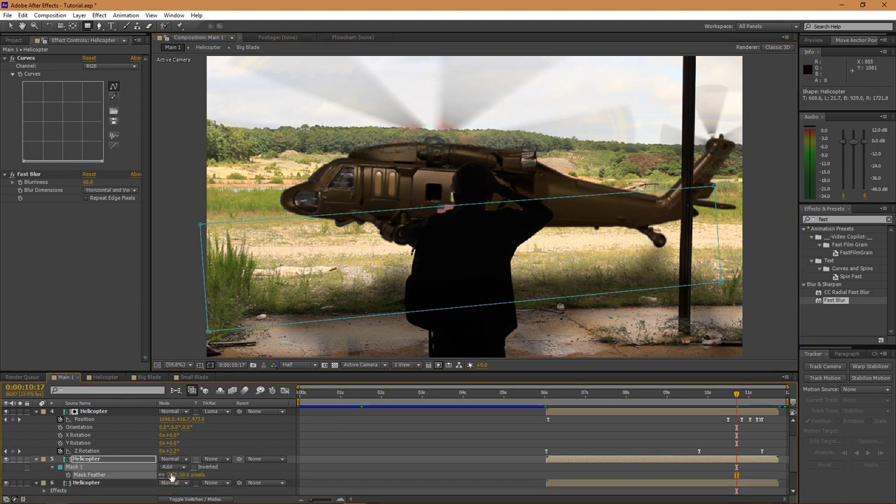
pyautogui.click(173, 475)
pyautogui.write('100')
pyautogui.press('Return')
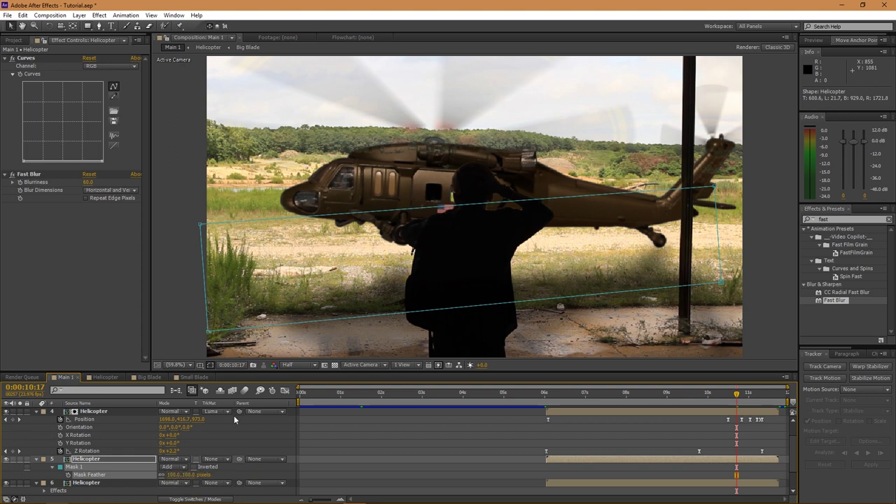
# - Lower the shadow's Fast Blur Blurriness to 40 and review the masked shadow at 10:09
pyautogui.click(91, 182)
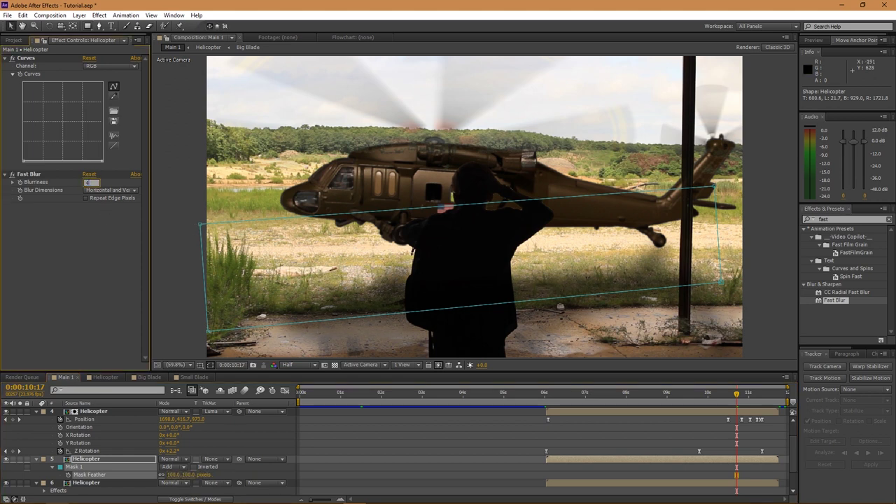
pyautogui.write('4')
pyautogui.press('Return')
pyautogui.click(88, 183)
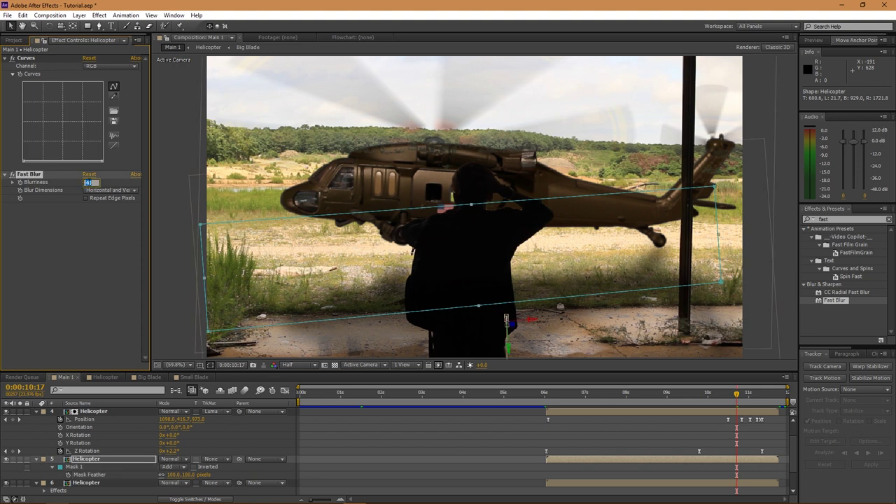
pyautogui.press('Return')
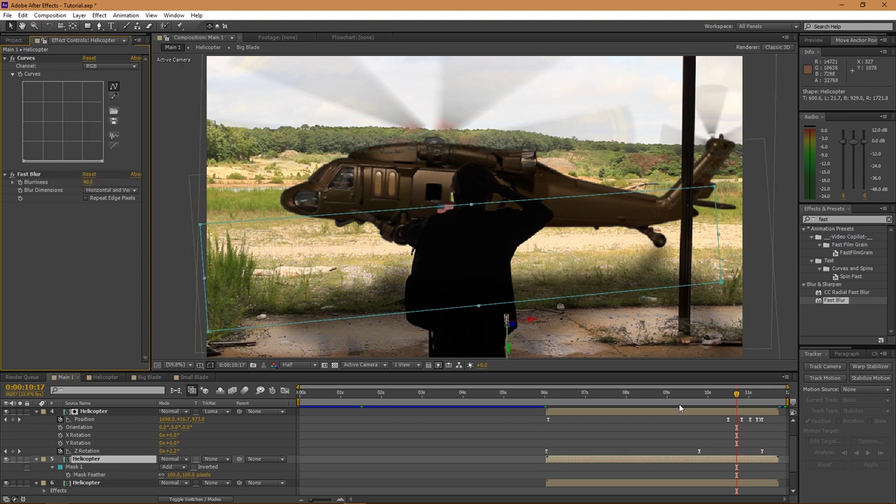
pyautogui.click(665, 394)
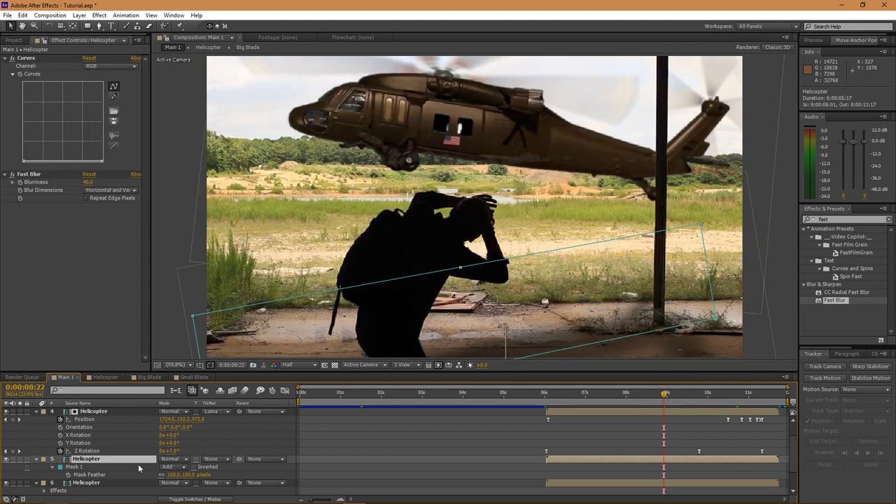
pyautogui.press('t')
pyautogui.moveTo(665, 396); pyautogui.dragTo(725, 404)
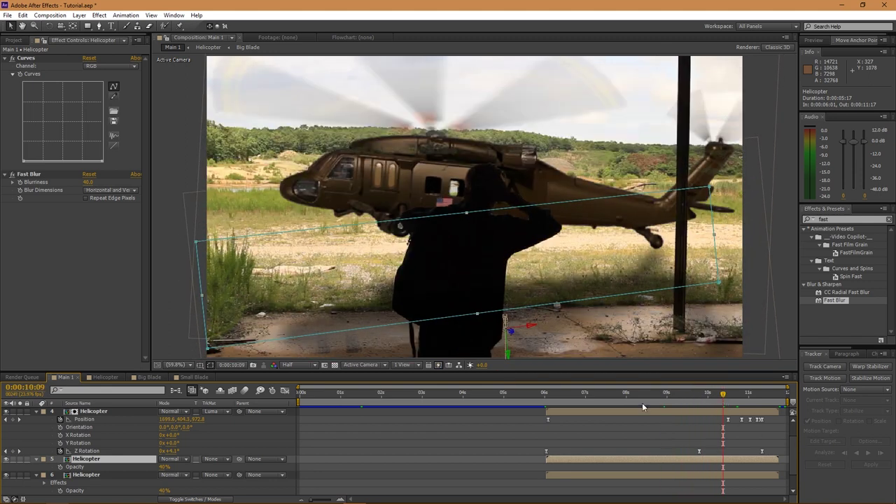
# - Keyframe the shadow's opacity fading from 0% at 8:08 to 40% at 10:09
pyautogui.click(61, 467)
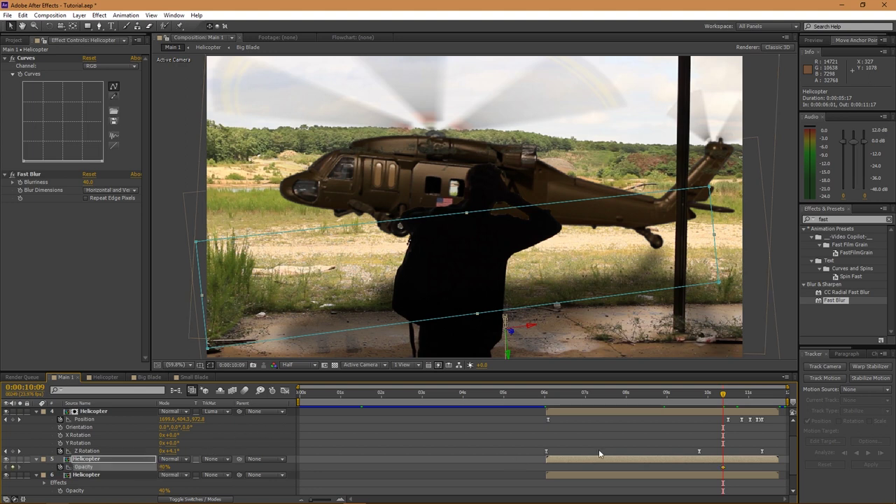
pyautogui.click(640, 393)
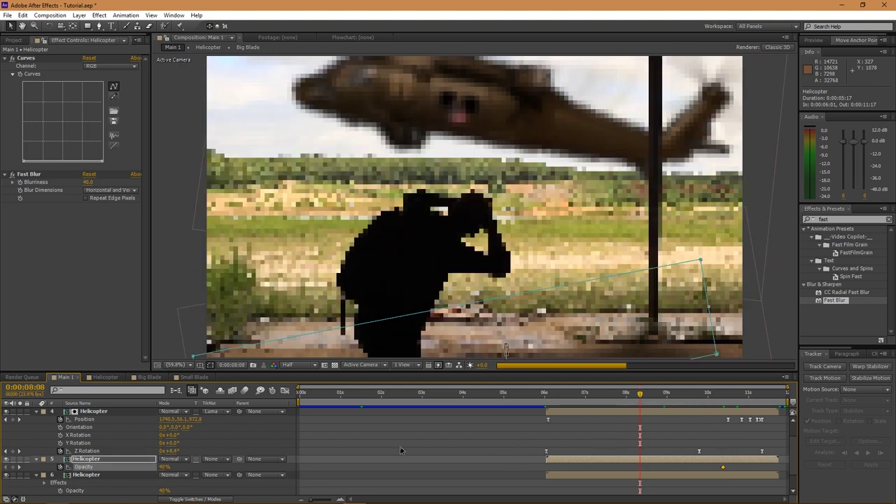
pyautogui.click(162, 467)
pyautogui.write('0')
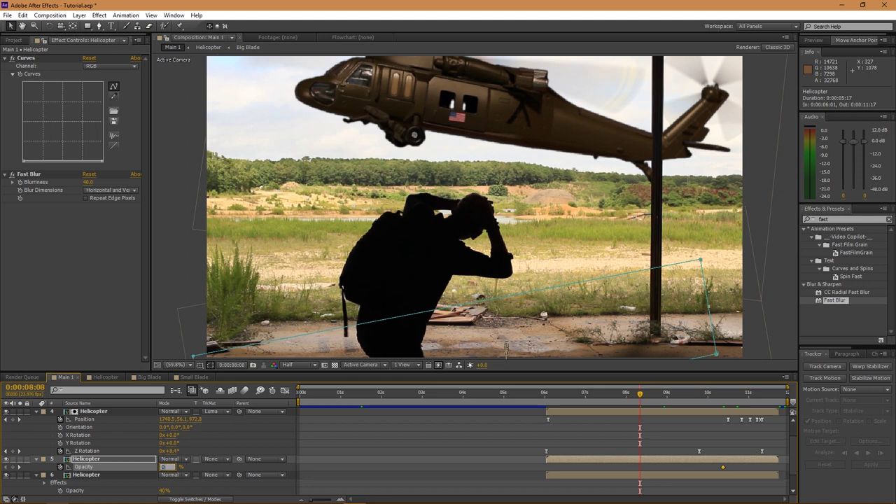
pyautogui.press('Return')
pyautogui.moveTo(642, 396); pyautogui.dragTo(722, 398)
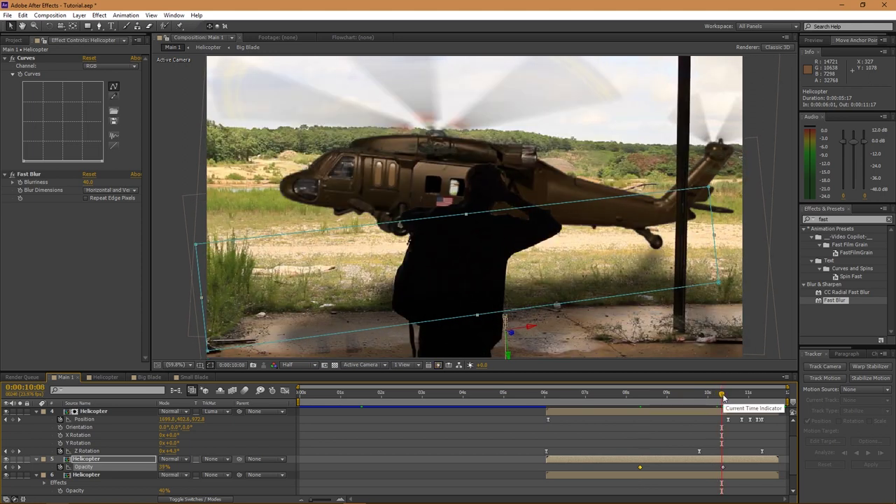
# - Reduce the shadow's Fast Blur Blurriness to 30, deselect the layer, and review
pyautogui.click(89, 182)
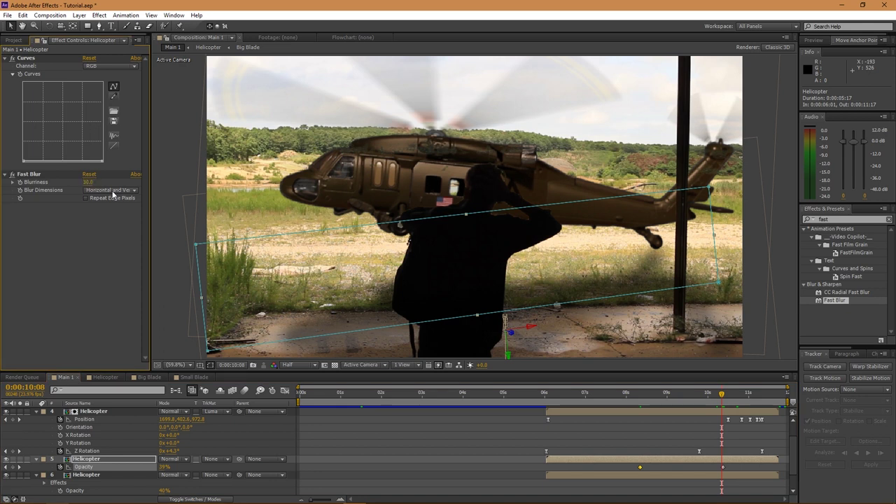
pyautogui.press('Return')
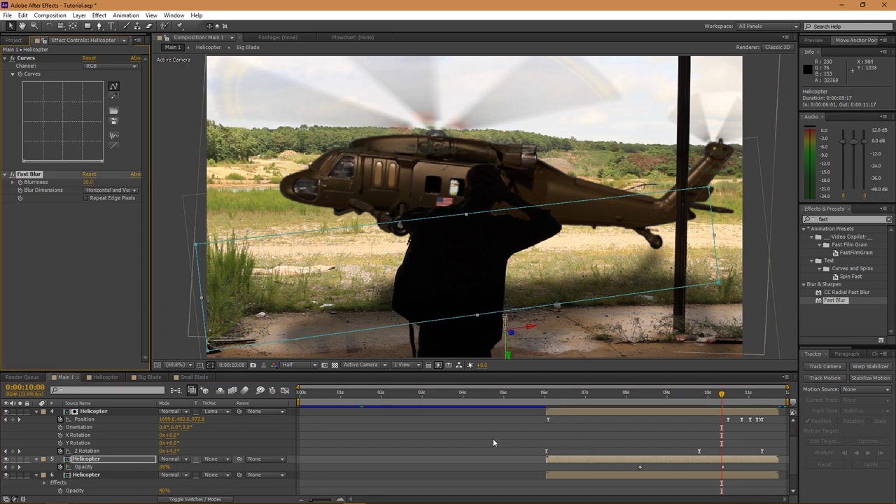
pyautogui.click(493, 438)
pyautogui.moveTo(721, 394); pyautogui.dragTo(726, 398)
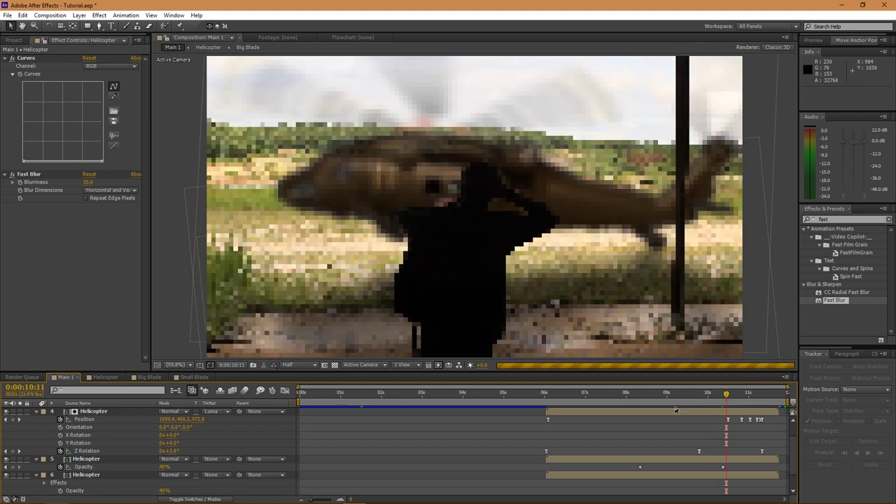
# - Collapse layers 4, 5, 6 and 8 and show the Project panel's item list
pyautogui.click(38, 412)
pyautogui.click(37, 444)
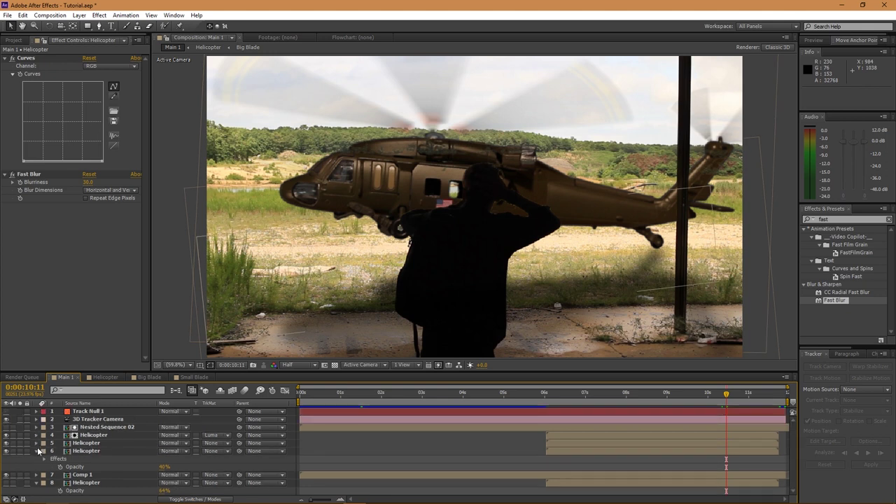
pyautogui.click(37, 451)
pyautogui.click(36, 467)
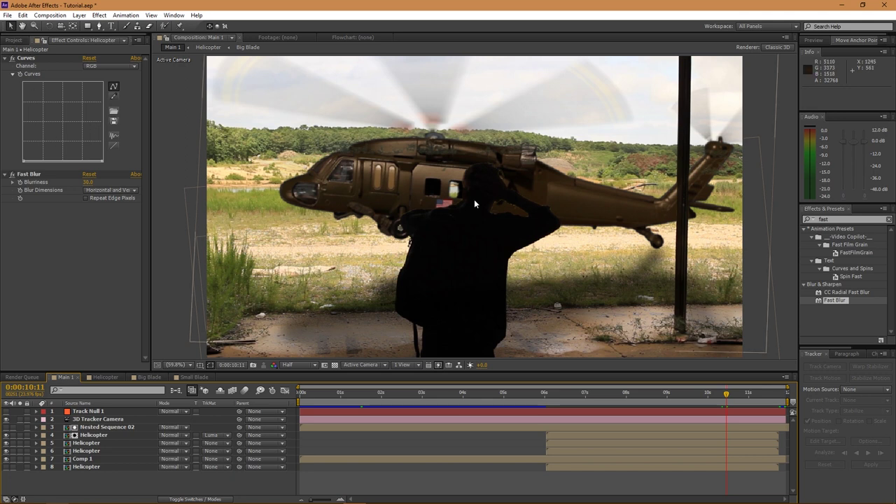
pyautogui.click(14, 40)
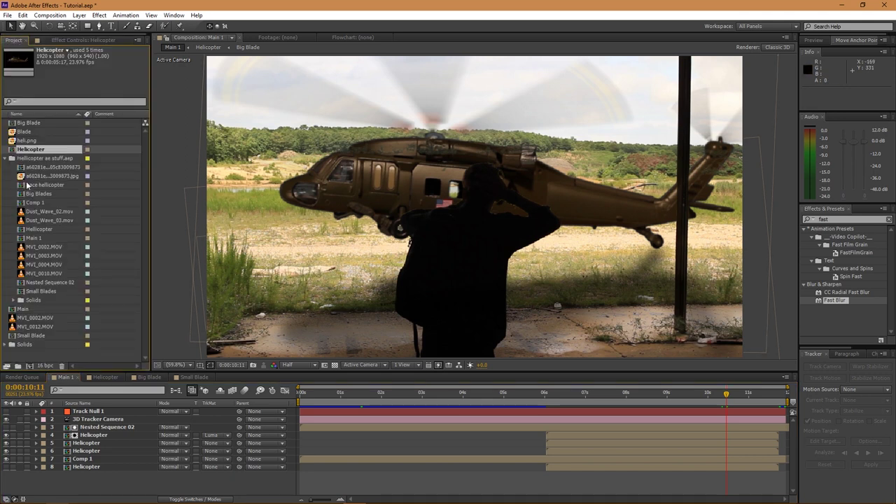
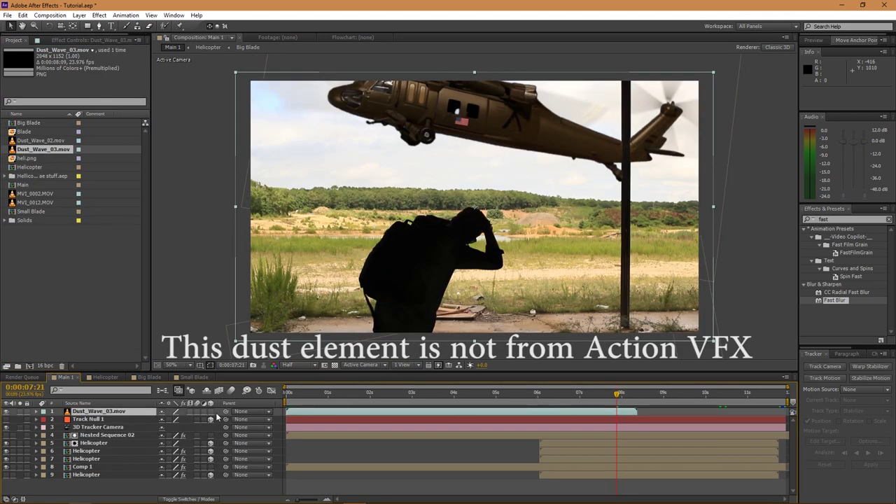
# - Start the Dust_Wave_03 layer near 7 seconds and move it up and to the right
pyautogui.moveTo(295, 416); pyautogui.dragTo(580, 425)
pyautogui.click(604, 394)
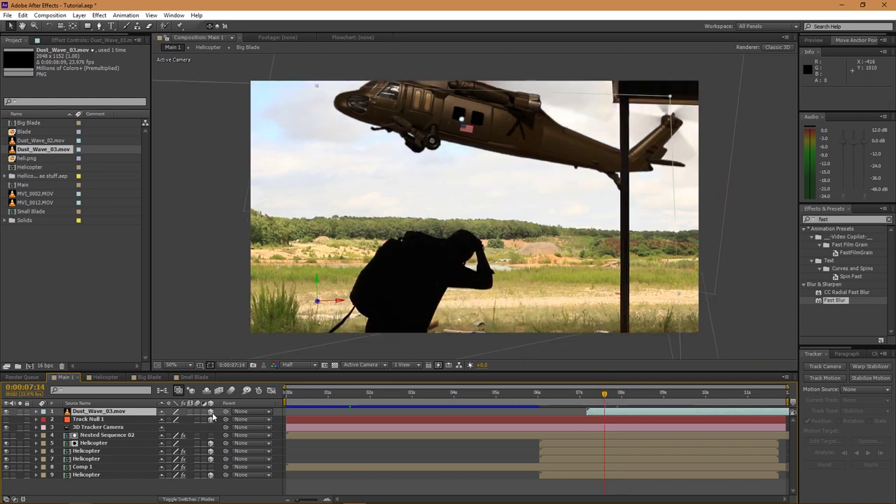
pyautogui.moveTo(316, 310); pyautogui.dragTo(322, 167)
pyautogui.moveTo(346, 114); pyautogui.dragTo(480, 130)
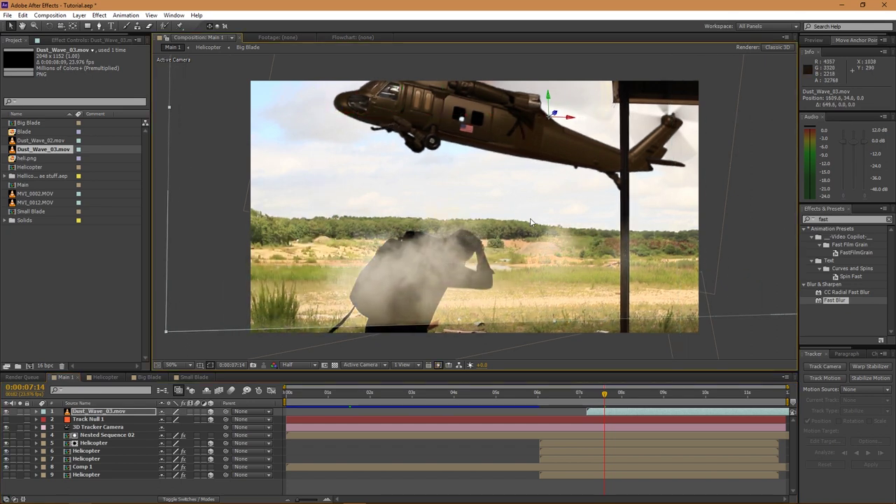
pyautogui.click(601, 398)
# - Preview the dust drifting across the man between 6 and 8 seconds
pyautogui.click(620, 397)
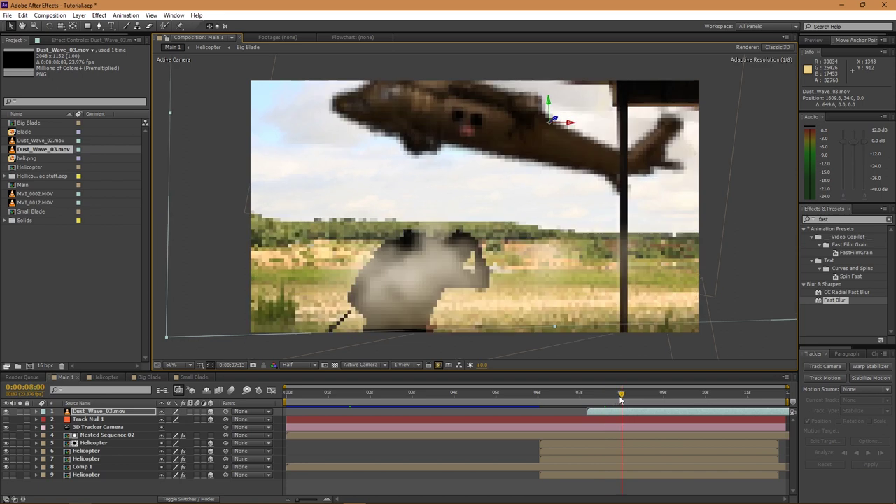
pyautogui.moveTo(620, 397); pyautogui.dragTo(537, 397)
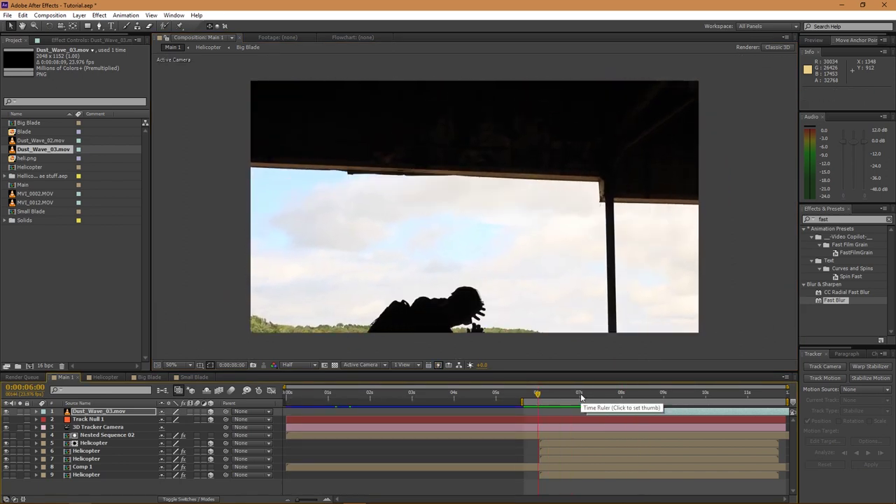
pyautogui.click(601, 397)
pyautogui.click(618, 415)
pyautogui.moveTo(603, 396); pyautogui.dragTo(623, 396)
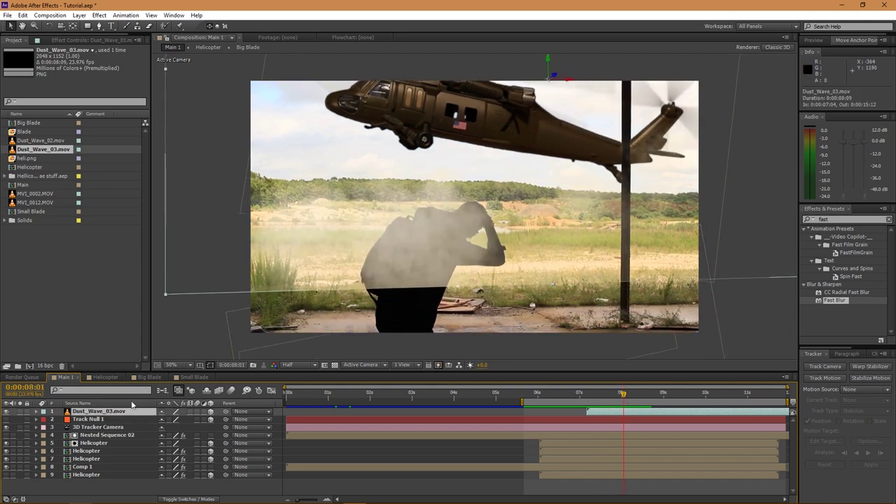
pyautogui.click(89, 27)
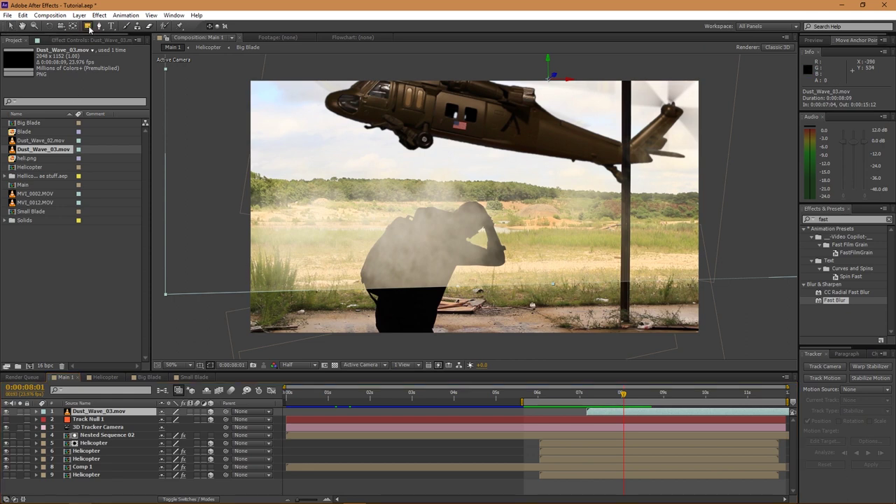
# - Draw a rectangular mask across the lower dust, set it to Subtract, and feather it
pyautogui.moveTo(157, 281); pyautogui.dragTo(790, 306)
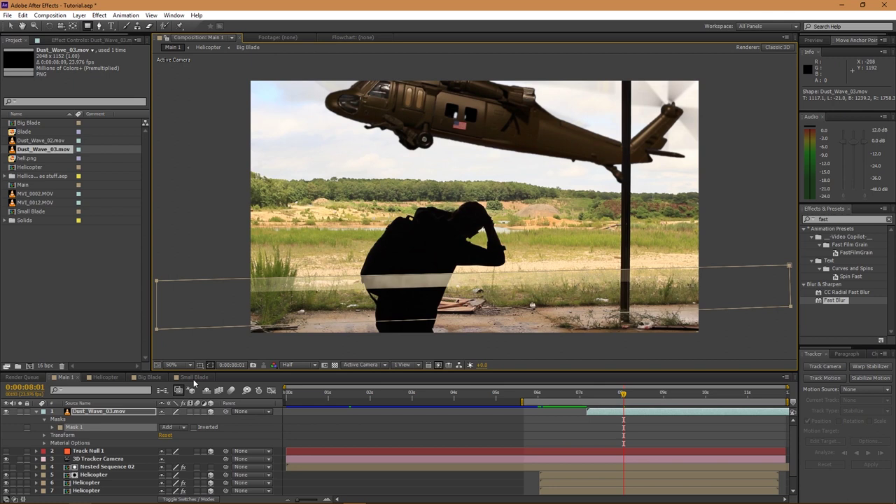
pyautogui.click(175, 427)
pyautogui.click(179, 377)
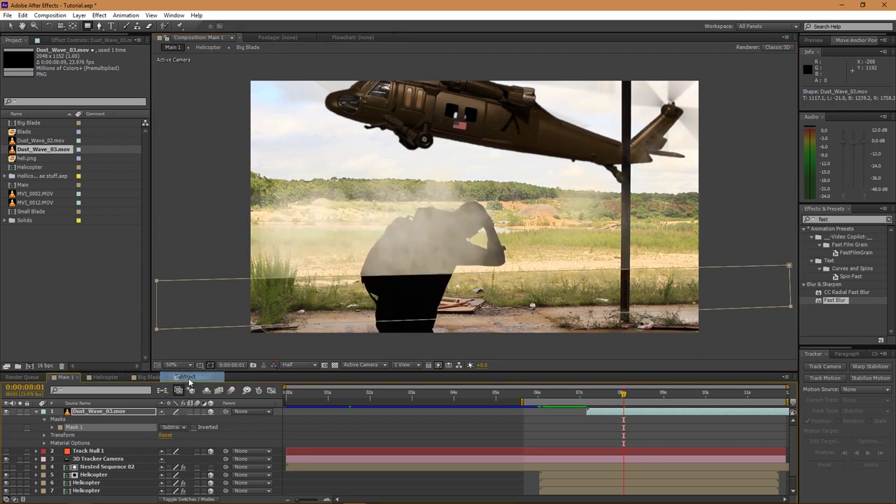
pyautogui.press('f')
pyautogui.moveTo(169, 430); pyautogui.dragTo(242, 417)
# - Set Mask Feather to 100, reposition the mask's top edge, and nudge the dust down
pyautogui.press('v')
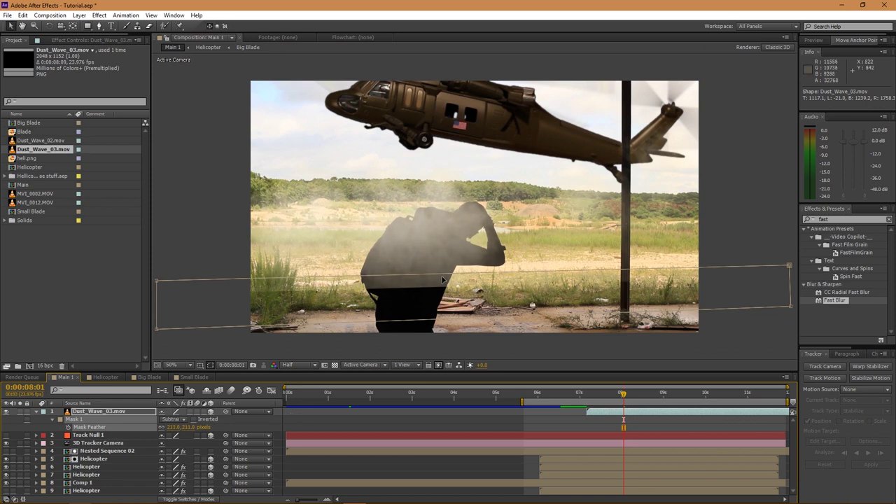
pyautogui.moveTo(443, 271); pyautogui.dragTo(441, 240)
pyautogui.click(173, 428)
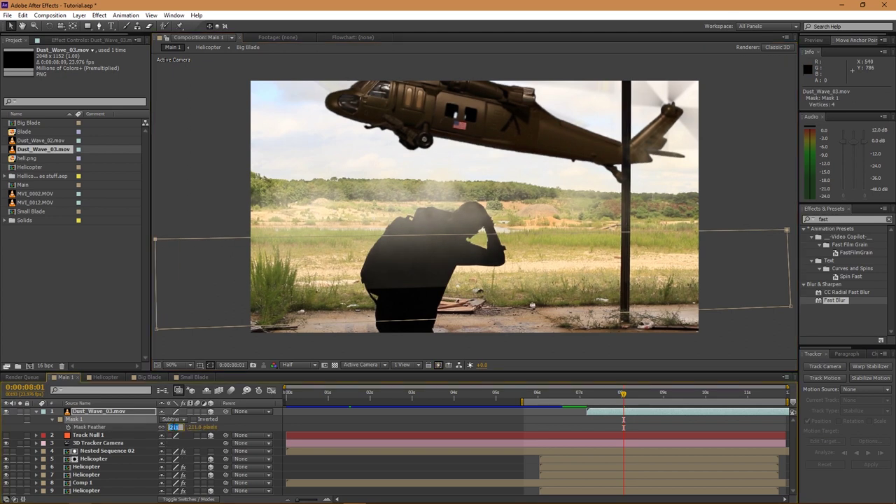
pyautogui.write('100')
pyautogui.press('Return')
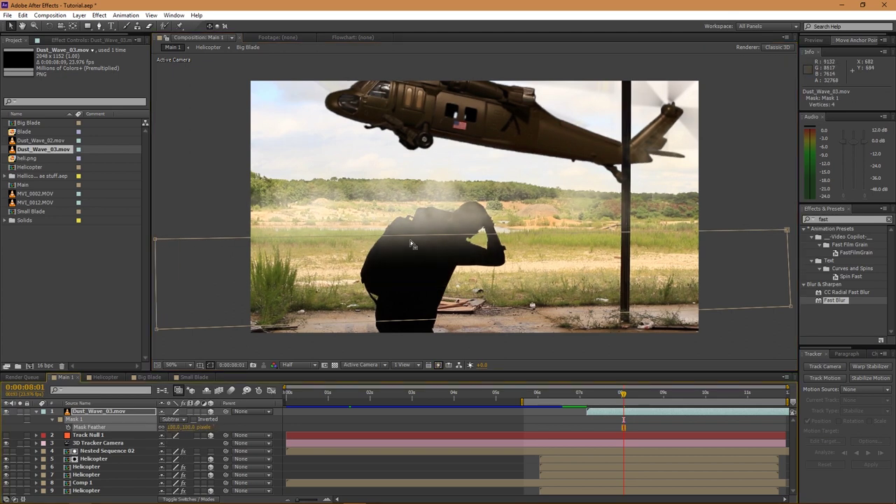
pyautogui.moveTo(413, 247); pyautogui.dragTo(420, 262)
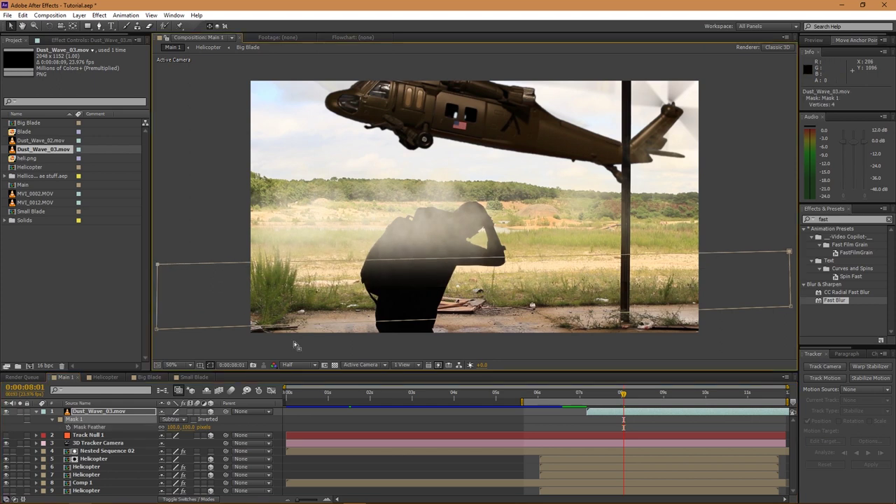
pyautogui.click(151, 412)
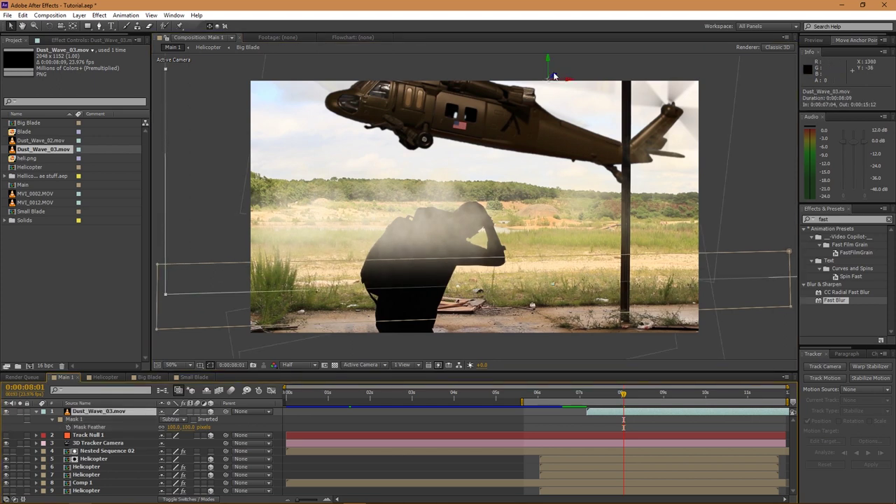
pyautogui.moveTo(550, 68); pyautogui.dragTo(550, 90)
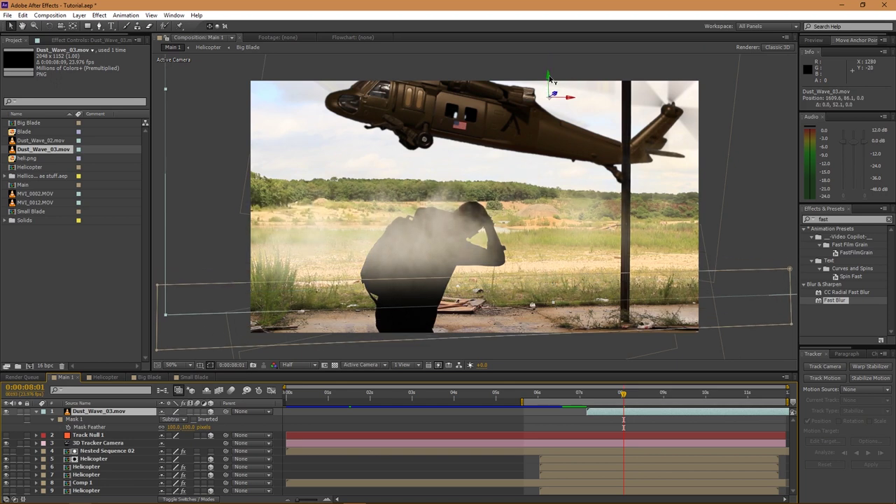
pyautogui.moveTo(590, 398); pyautogui.dragTo(655, 398)
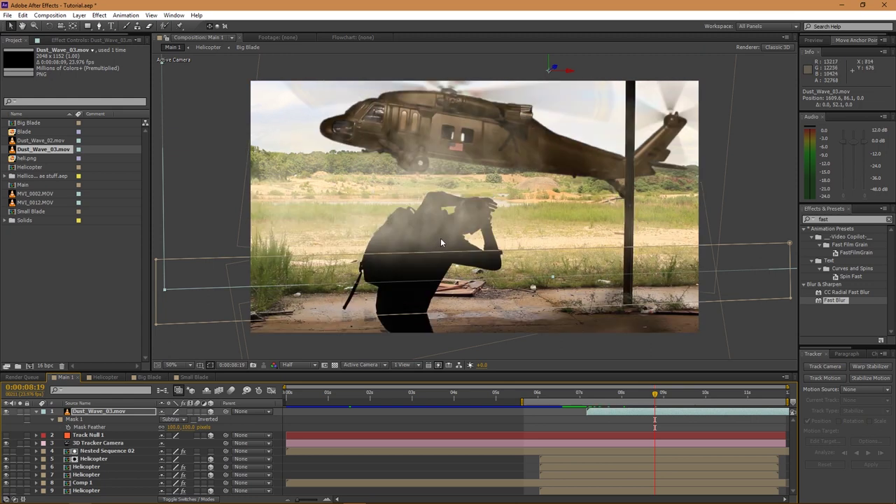
# - Trace a closed freeform mask around the man's silhouette on Dust_Wave_03
pyautogui.click(636, 413)
pyautogui.press('g')
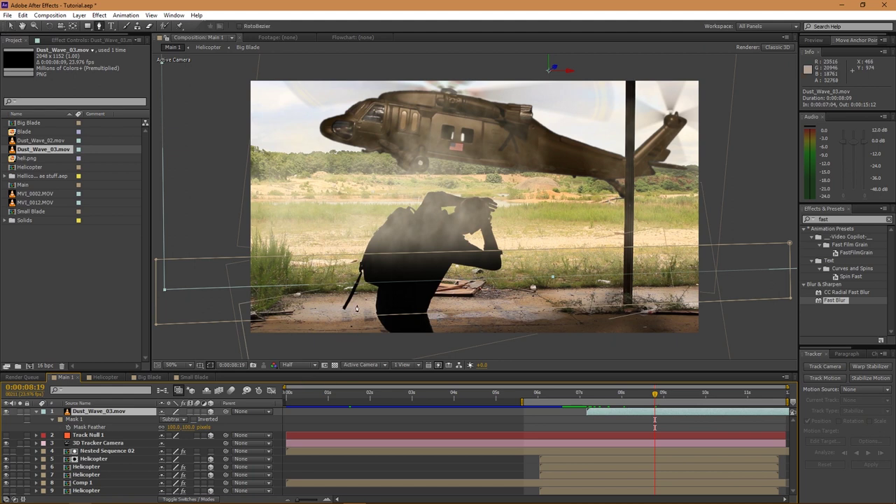
pyautogui.click(364, 264)
pyautogui.click(377, 231)
pyautogui.click(408, 209)
pyautogui.click(423, 199)
pyautogui.click(434, 194)
pyautogui.click(458, 196)
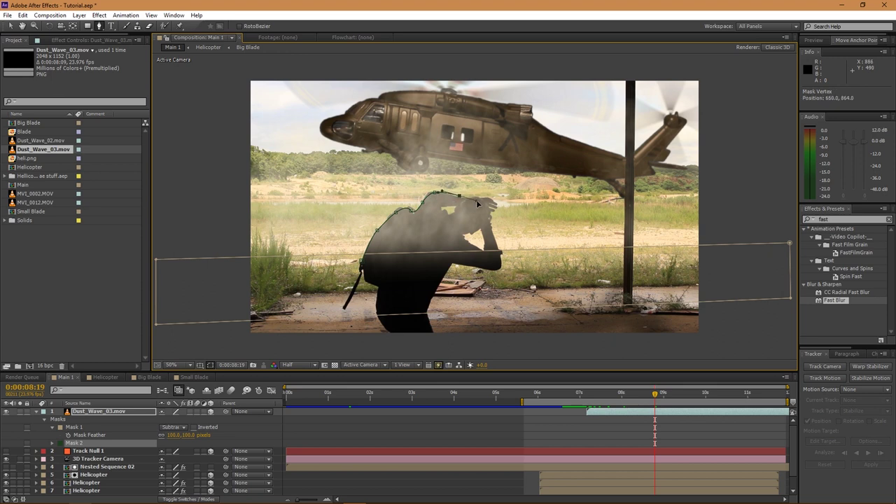
pyautogui.click(492, 202)
pyautogui.click(492, 219)
pyautogui.click(491, 229)
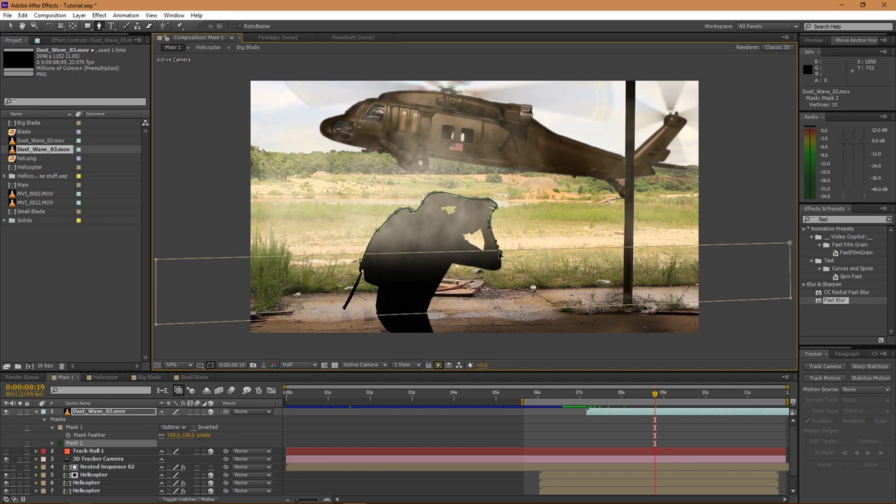
pyautogui.click(499, 271)
pyautogui.click(483, 278)
pyautogui.click(448, 287)
pyautogui.click(396, 306)
pyautogui.click(362, 297)
pyautogui.click(361, 266)
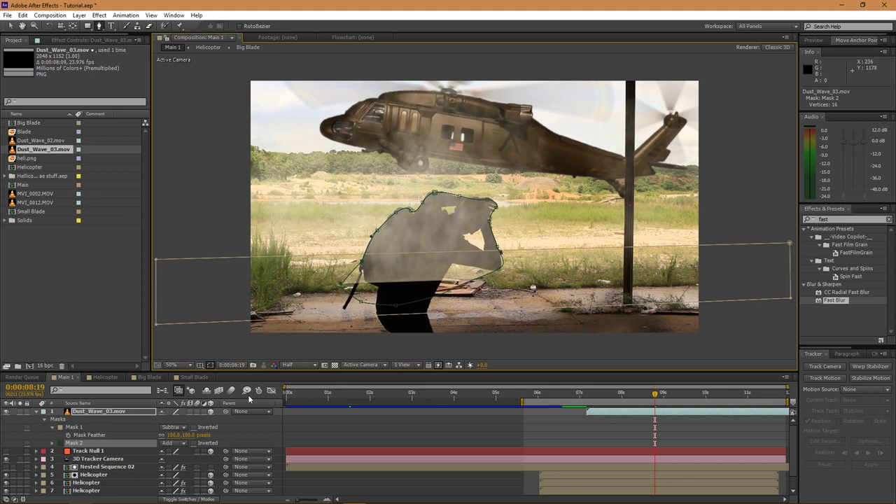
# - Set Mask 2 to Subtract, feather it 48 pixels, nudge it, and show its properties
pyautogui.click(182, 442)
pyautogui.click(188, 391)
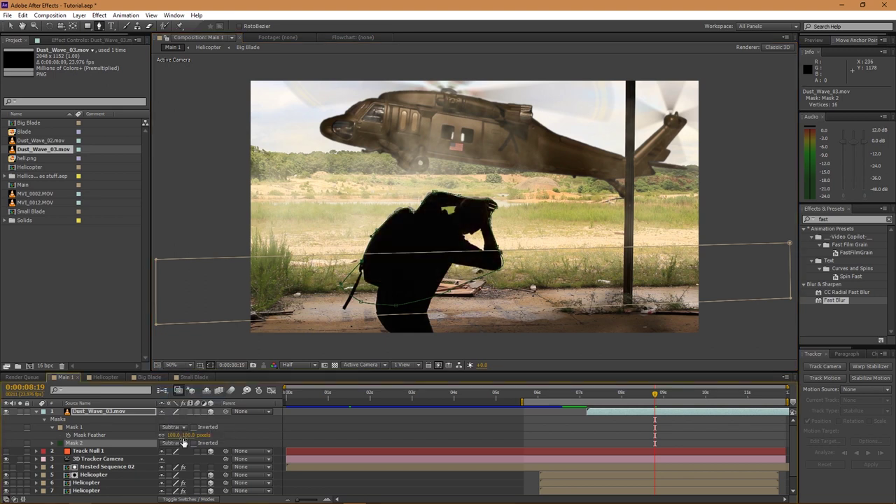
pyautogui.press('f')
pyautogui.press('f')
pyautogui.moveTo(174, 442); pyautogui.dragTo(188, 444)
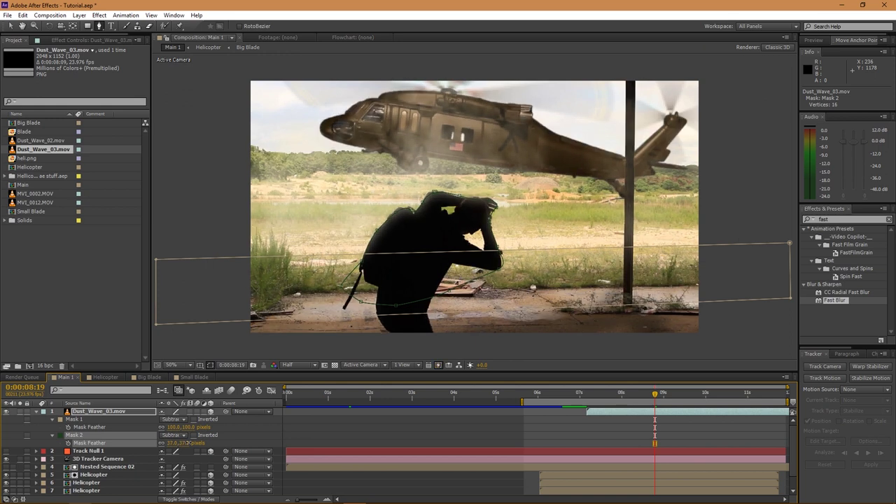
pyautogui.press('v')
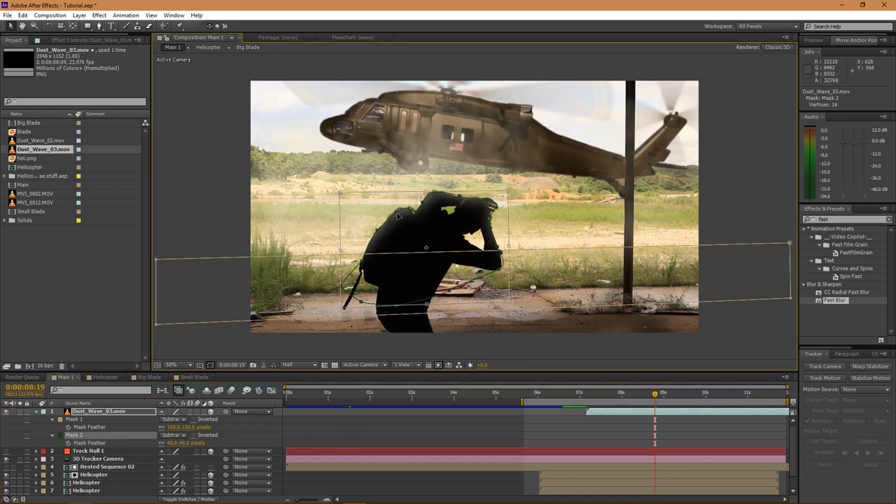
pyautogui.doubleClick(424, 205)
pyautogui.moveTo(423, 203); pyautogui.dragTo(424, 202)
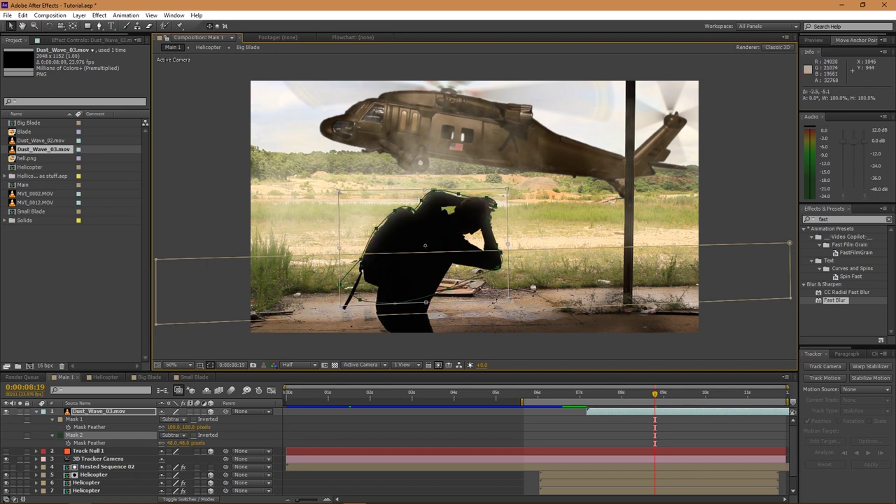
pyautogui.click(52, 434)
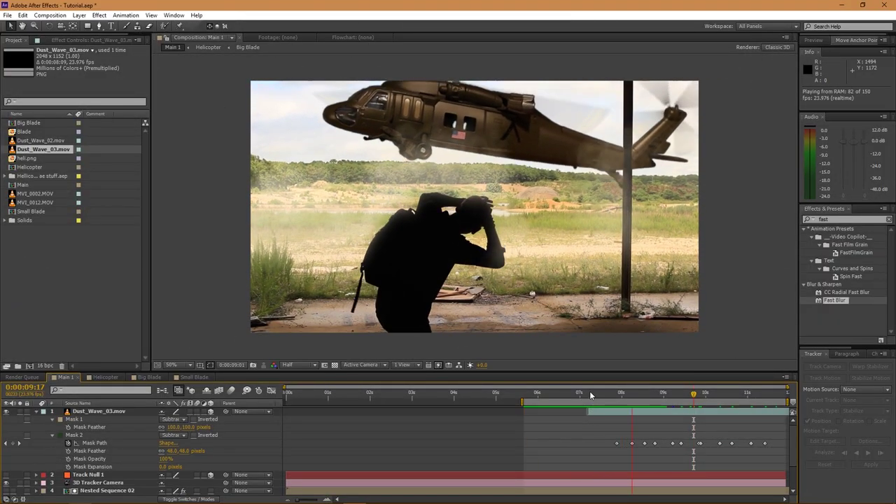
# - Apply the Tint effect to the Dust_Wave_03 layer
pyautogui.click(594, 394)
pyautogui.moveTo(604, 397)
pyautogui.mouseDown()
pyautogui.moveTo(619, 398)
pyautogui.moveTo(609, 397)
pyautogui.mouseUp()
pyautogui.click(823, 219)
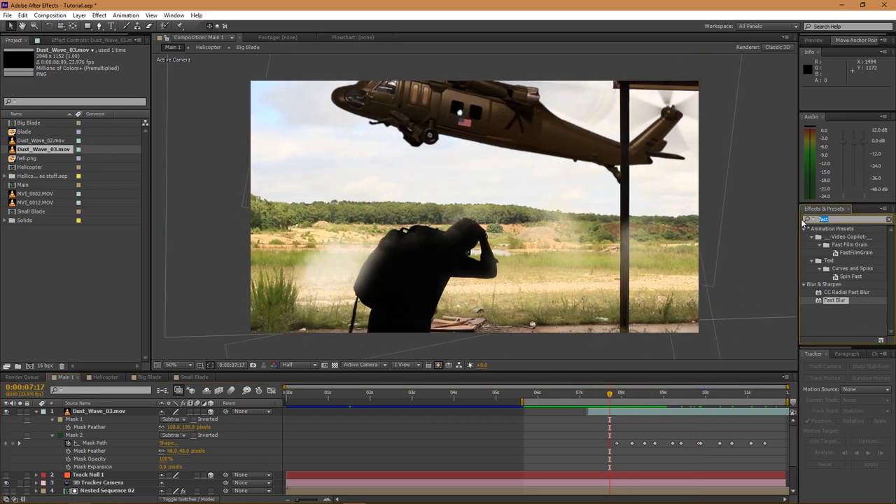
pyautogui.write('tint')
pyautogui.moveTo(843, 259); pyautogui.dragTo(658, 412)
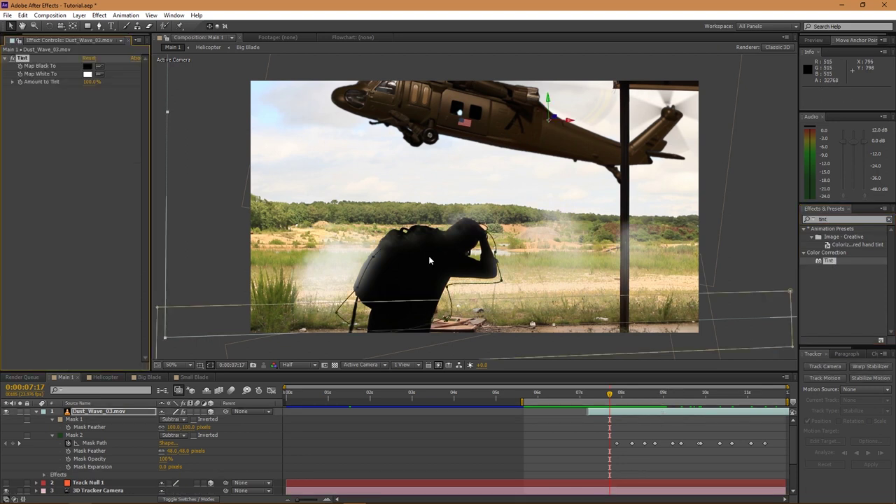
# - Map white to a tan sampled from the footage at about 53%, then duplicate the layer
pyautogui.click(87, 74)
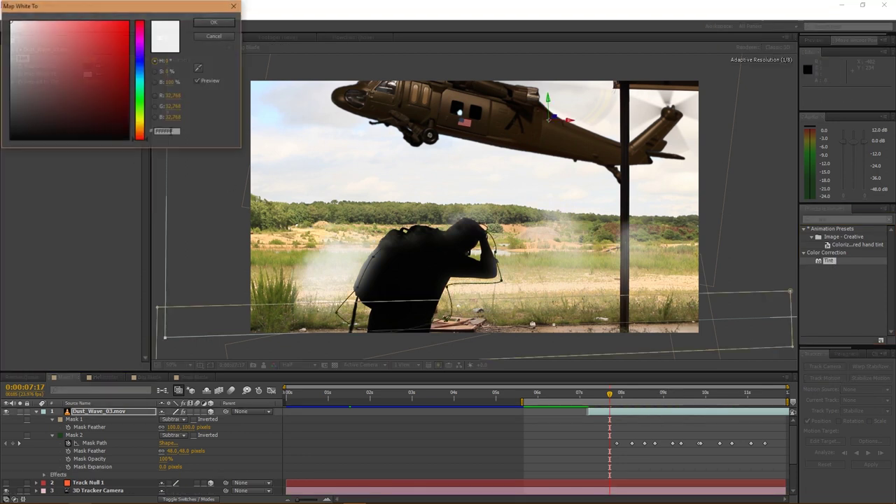
pyautogui.click(199, 69)
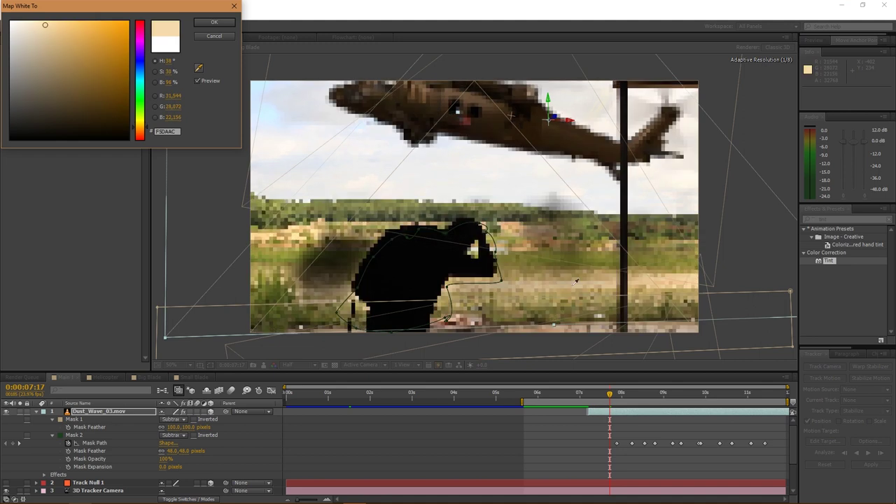
pyautogui.click(214, 21)
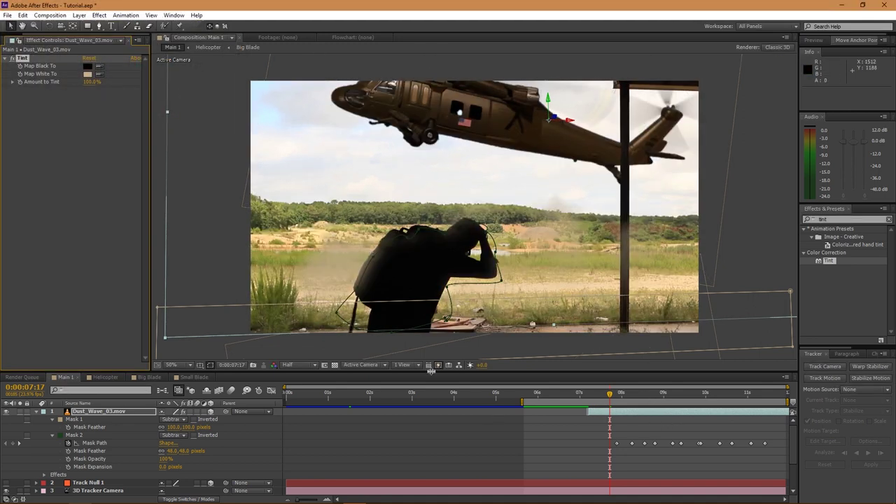
pyautogui.moveTo(89, 81); pyautogui.dragTo(81, 82)
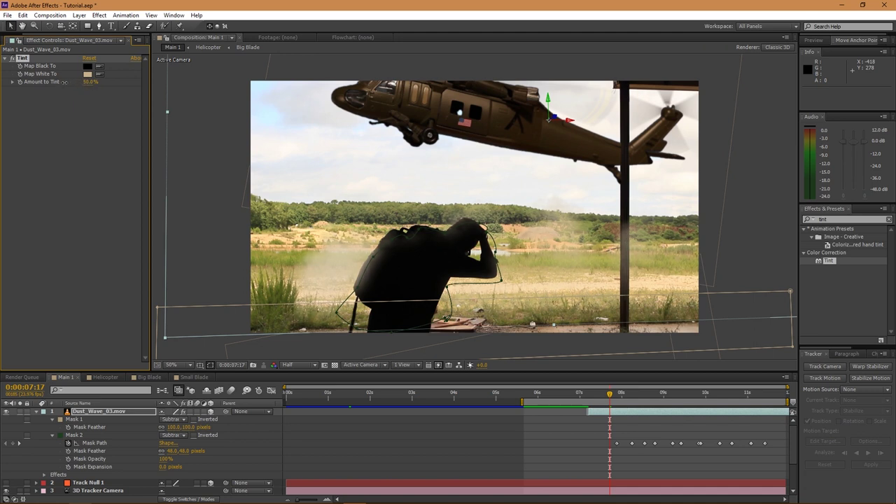
pyautogui.click(131, 413)
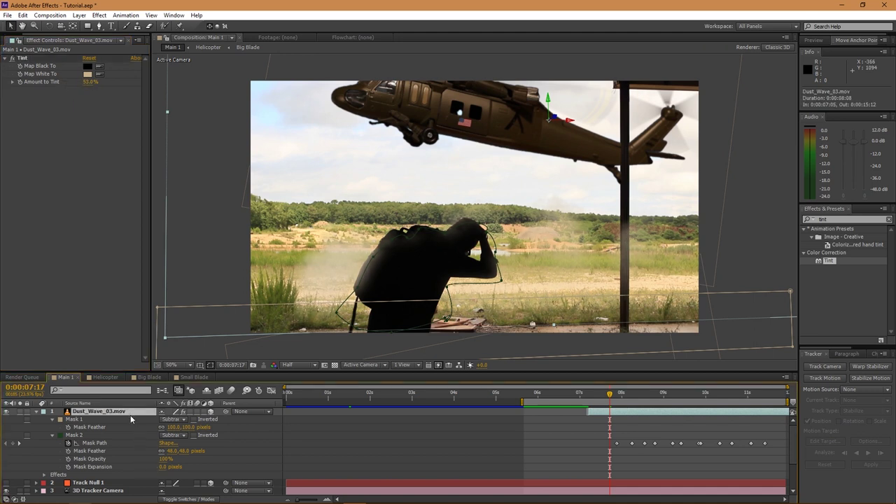
pyautogui.hotkey('ctrl', 'd')
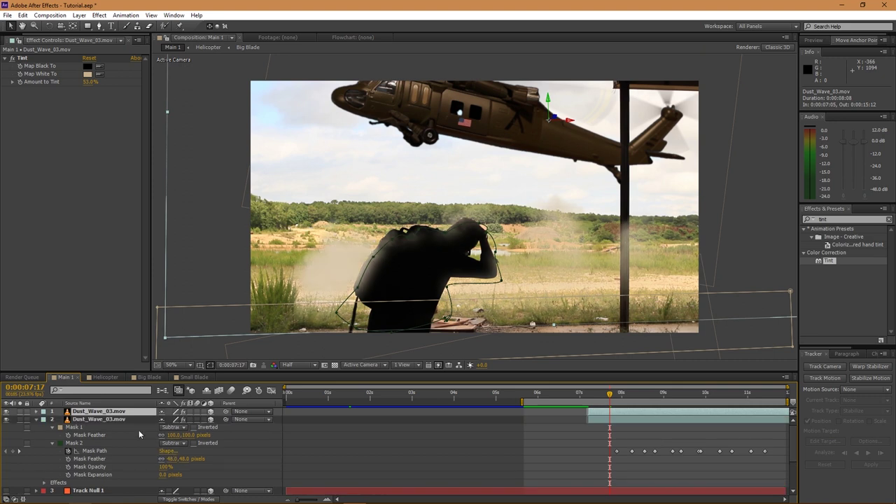
# - Time-stretch the top dust wave copy to 75% so it plays faster
pyautogui.rightClick(118, 416)
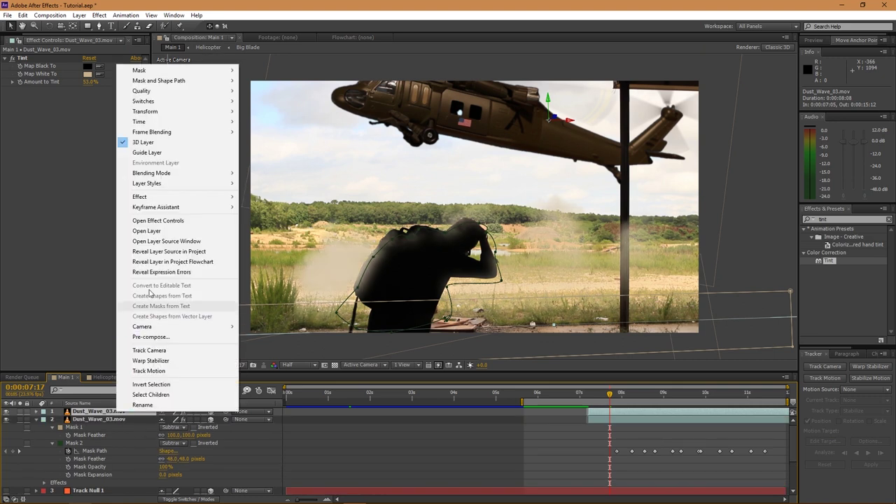
pyautogui.moveTo(168, 121)
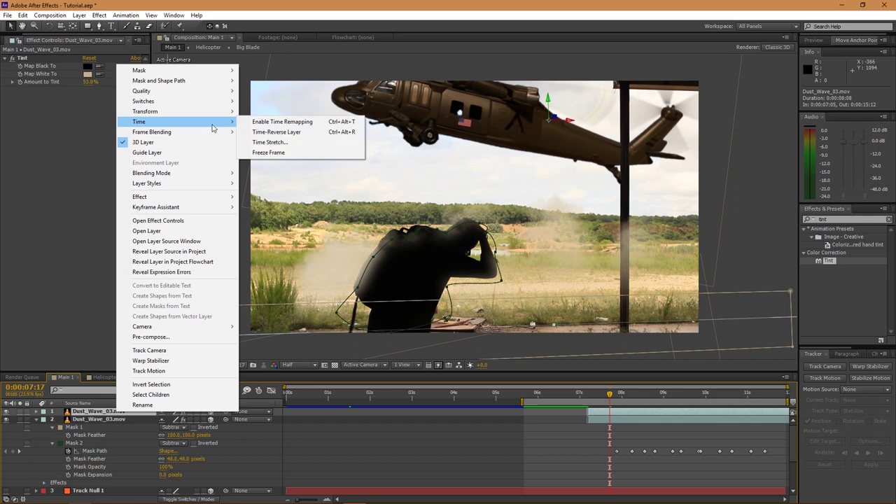
pyautogui.click(270, 142)
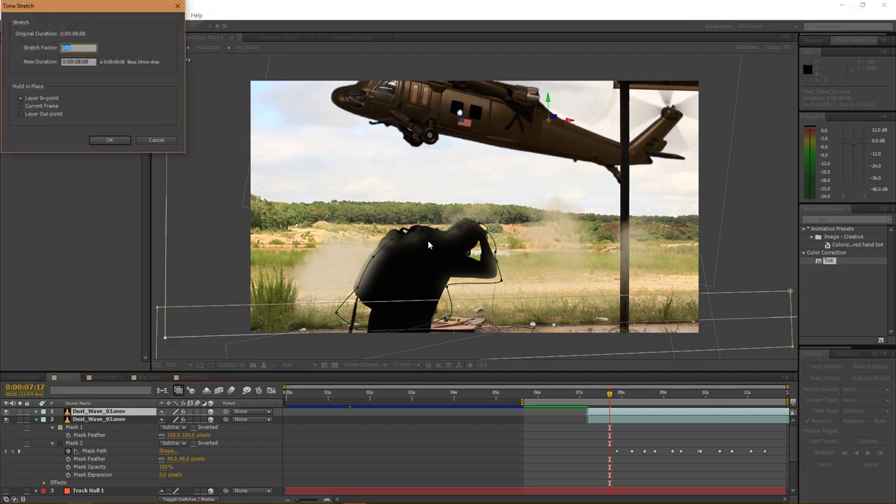
pyautogui.write('75')
pyautogui.press('Return')
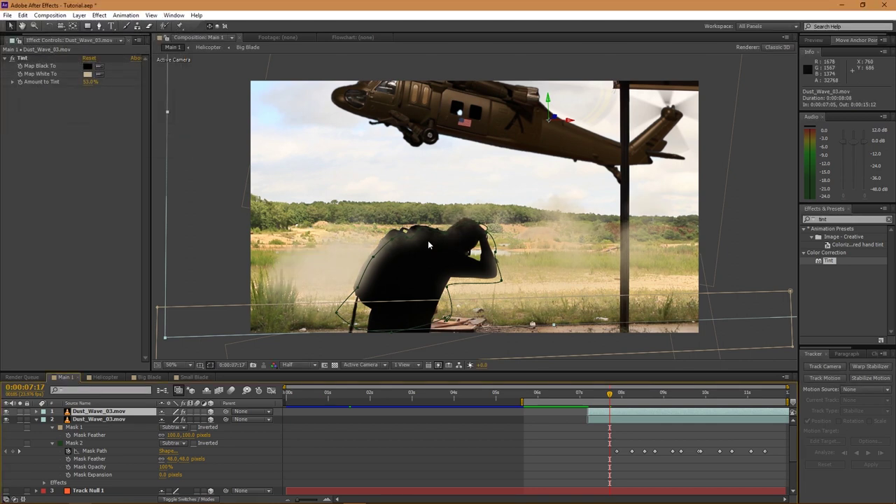
pyautogui.moveTo(609, 394); pyautogui.dragTo(623, 397)
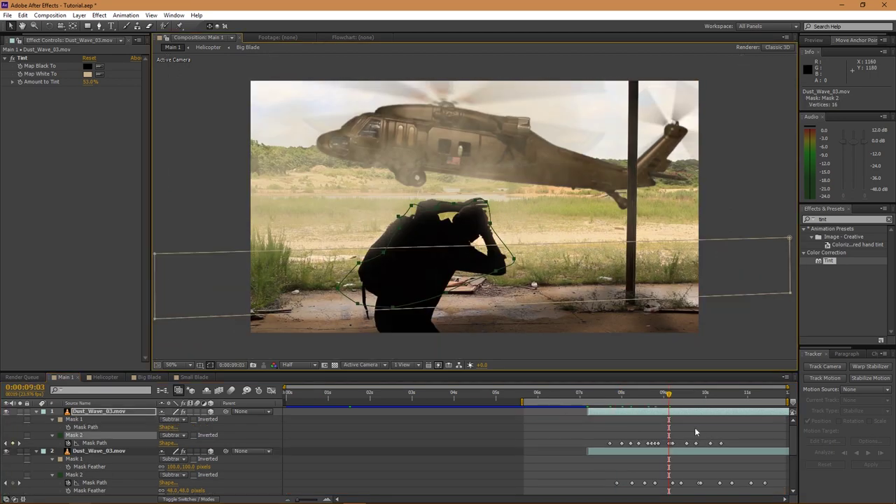
# - Deselect the layer and collapse both dust wave layers' properties
pyautogui.click(695, 430)
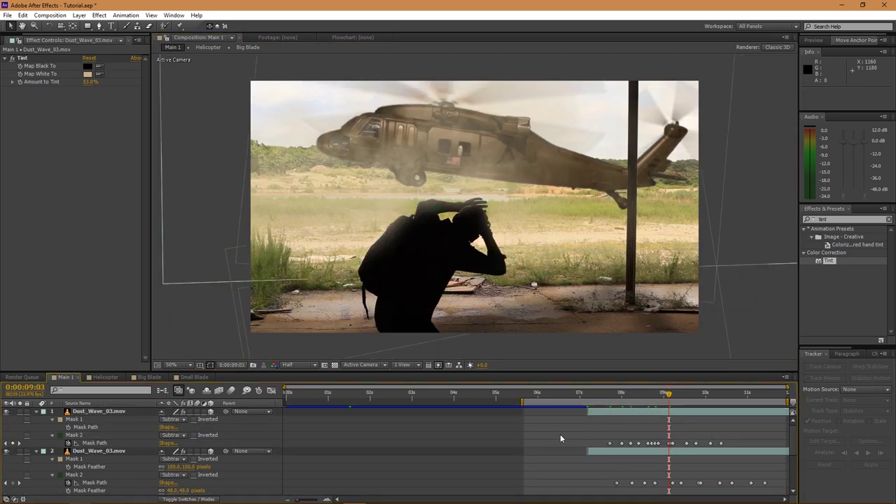
pyautogui.click(43, 420)
pyautogui.click(39, 427)
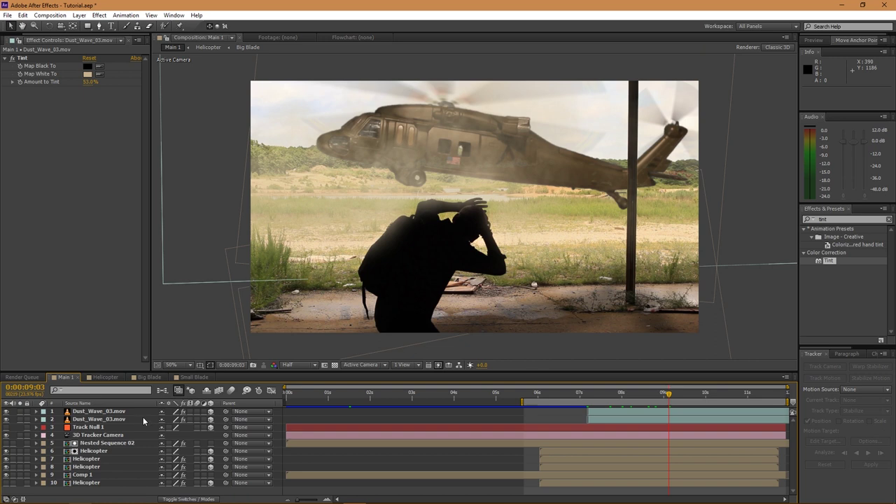
pyautogui.rightClick(180, 319)
# - Add a new adjustment layer and apply the Curves effect to it
pyautogui.moveTo(254, 324)
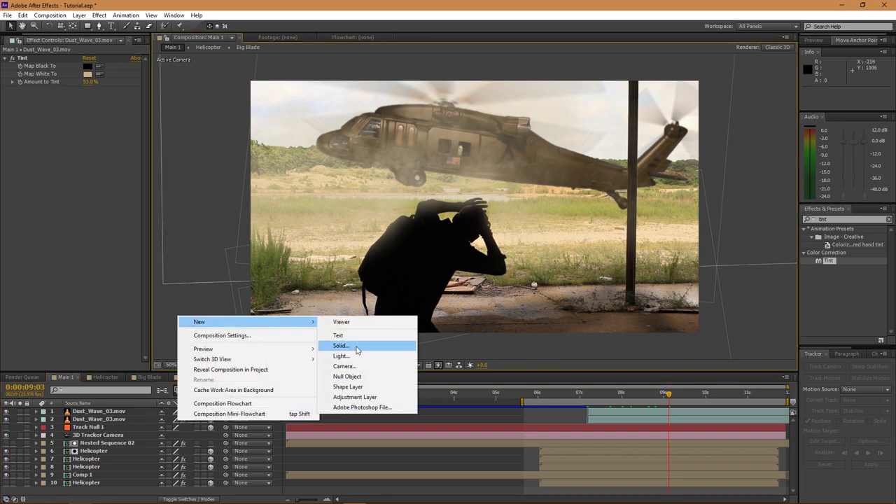
pyautogui.click(354, 397)
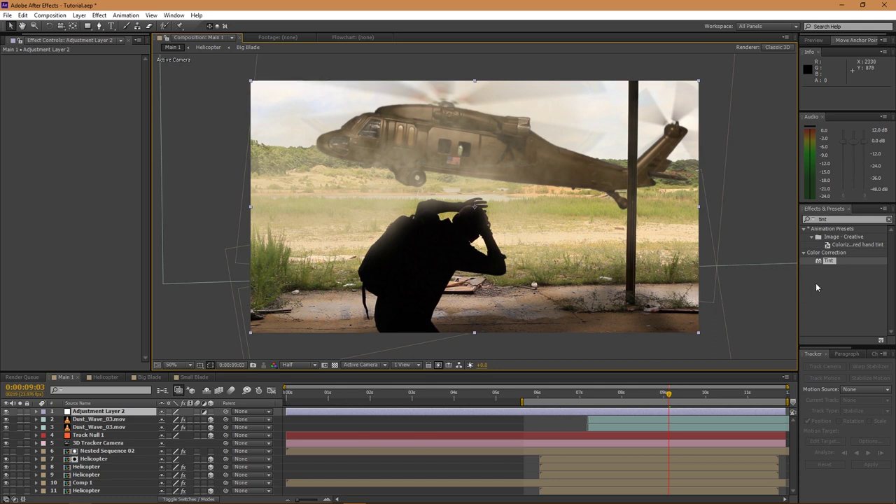
pyautogui.click(832, 220)
pyautogui.write('curv')
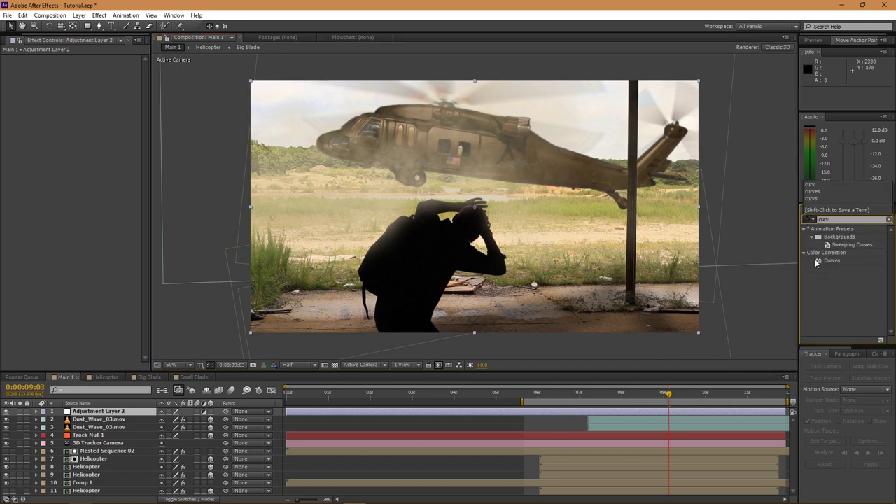
pyautogui.moveTo(816, 262); pyautogui.dragTo(668, 411)
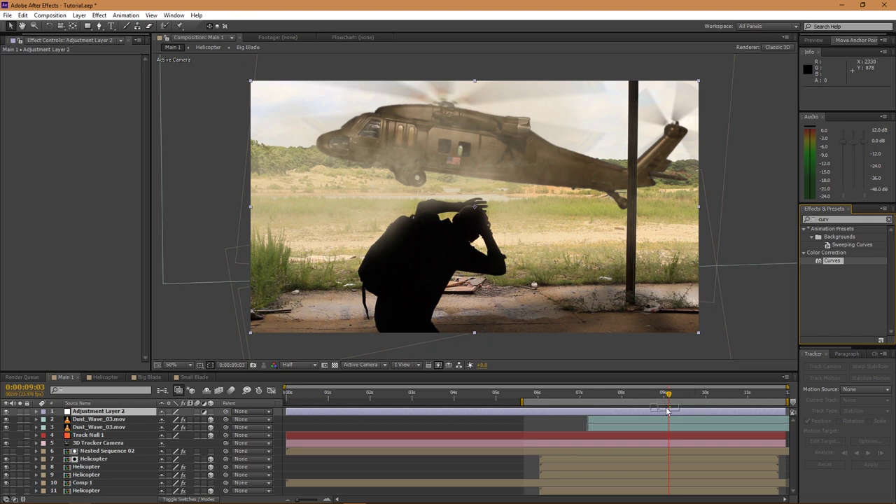
pyautogui.moveTo(833, 262); pyautogui.dragTo(409, 263)
# - Bend the RGB curve into an S-shape, lifting highlights and deepening shadows
pyautogui.moveTo(83, 97); pyautogui.dragTo(80, 96)
pyautogui.moveTo(47, 135); pyautogui.dragTo(63, 119)
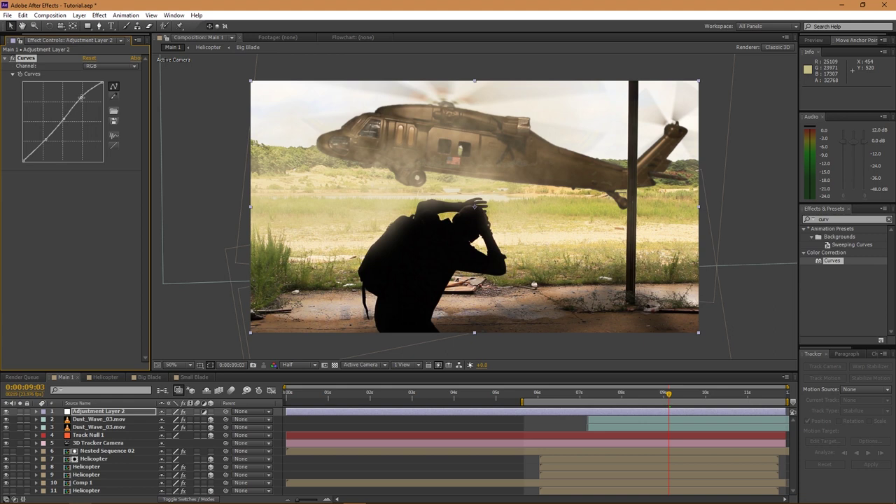
pyautogui.moveTo(82, 96); pyautogui.dragTo(61, 123)
# - In the Helicopter comp, collapse layers 5–7's masks and layer 8's Motion Trackers, then return to Main 1
pyautogui.click(106, 378)
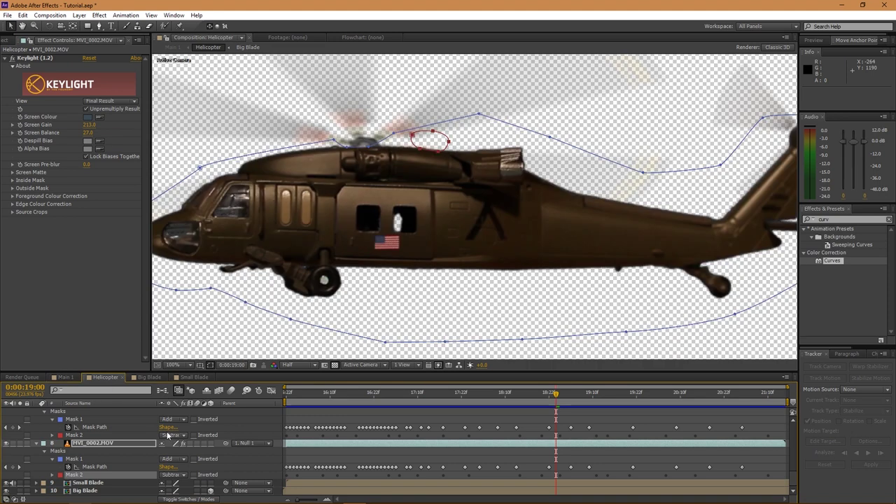
pyautogui.click(37, 444)
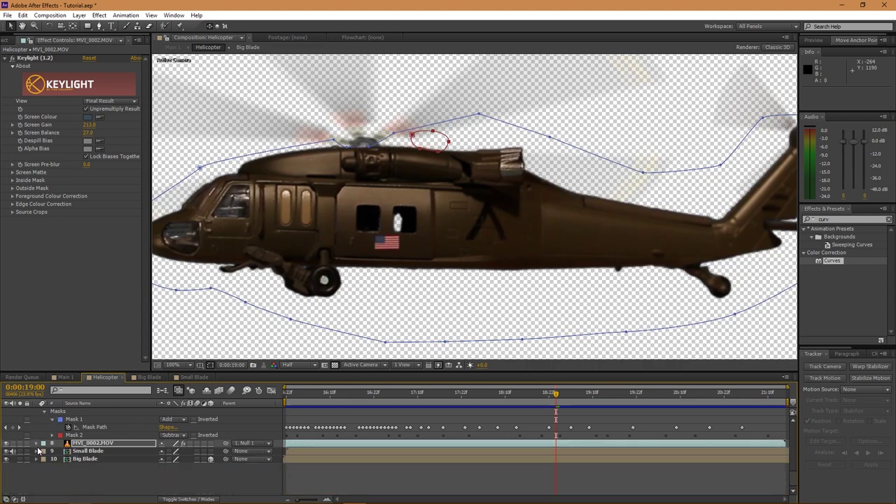
pyautogui.click(37, 444)
pyautogui.click(37, 444)
pyautogui.click(37, 444)
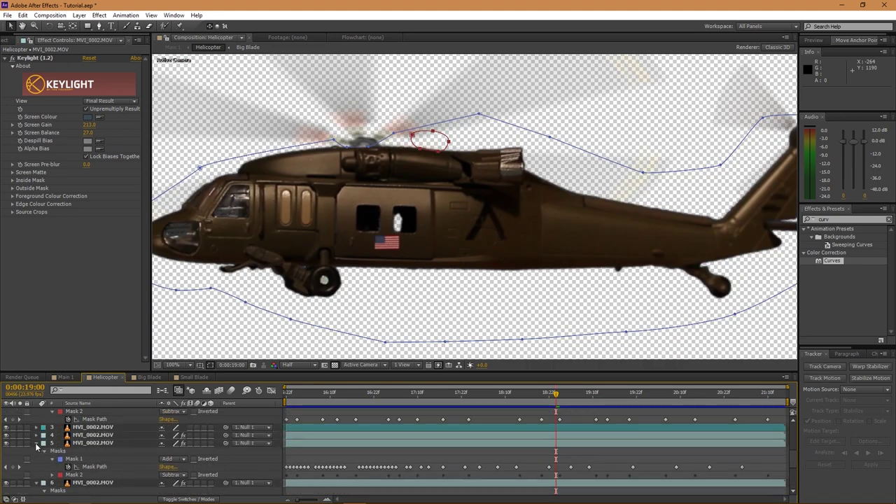
pyautogui.click(37, 444)
pyautogui.click(37, 452)
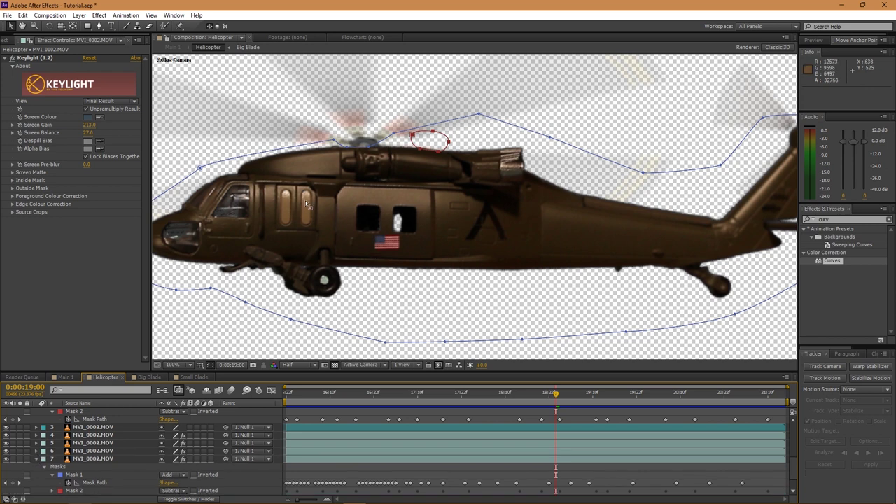
pyautogui.click(37, 460)
pyautogui.click(36, 426)
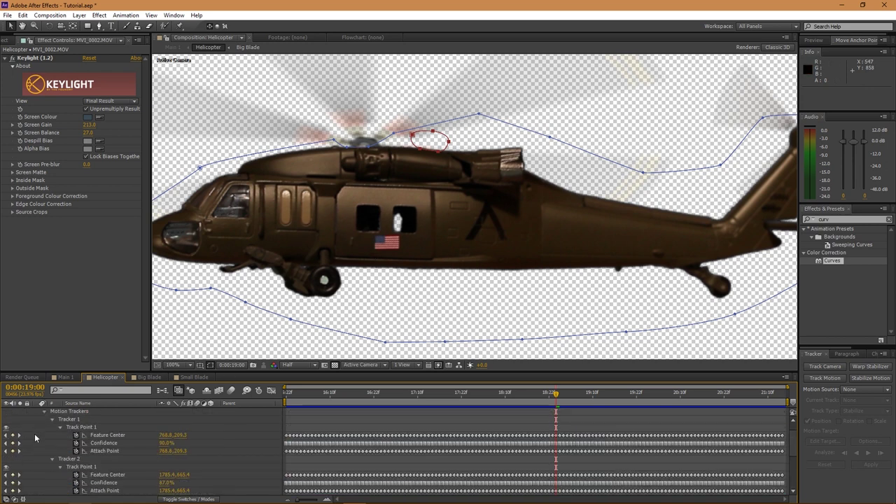
pyautogui.scroll(1, 34, 433)
pyautogui.click(38, 424)
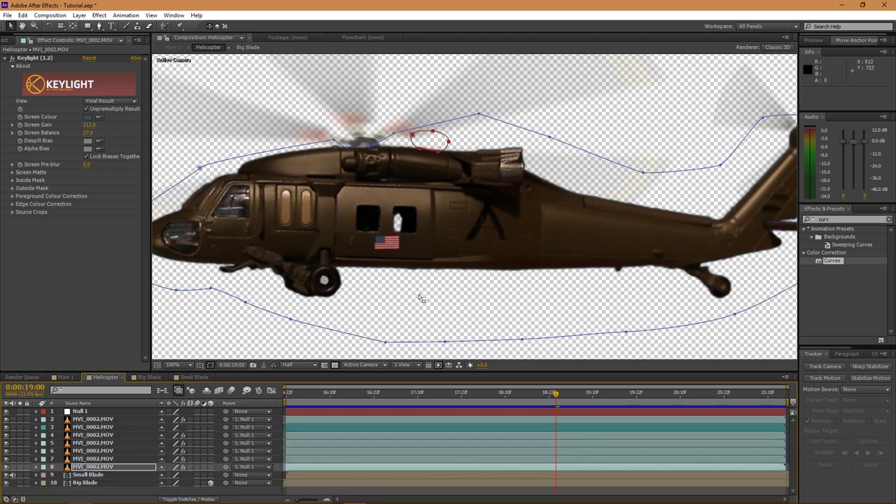
pyautogui.click(65, 378)
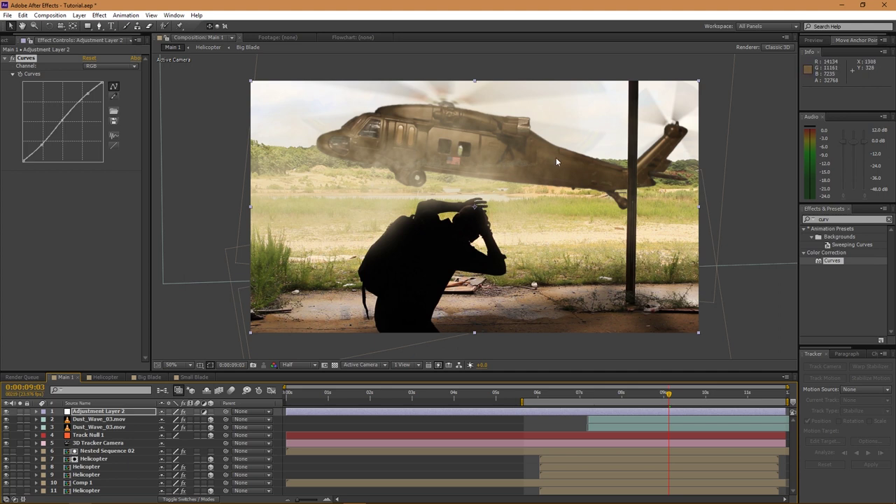
# - Move Helicopter layer 7 above Nested Sequence 02 and show the Modes columns
pyautogui.click(620, 396)
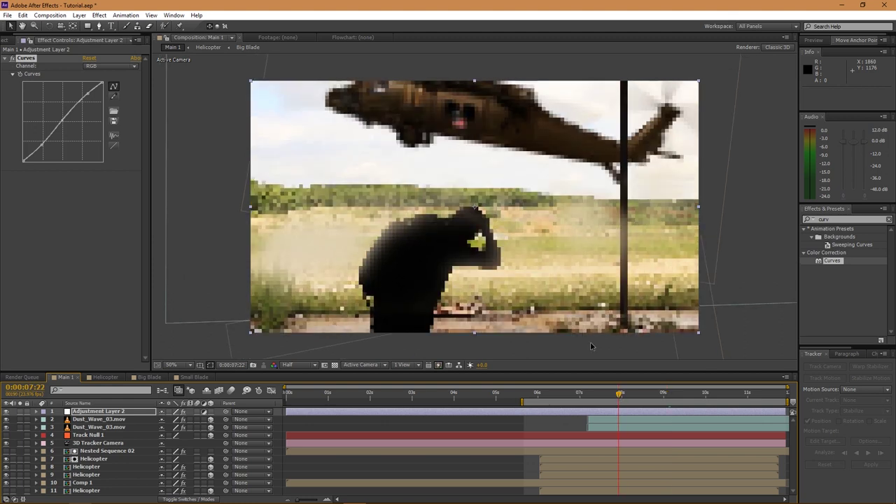
pyautogui.click(645, 396)
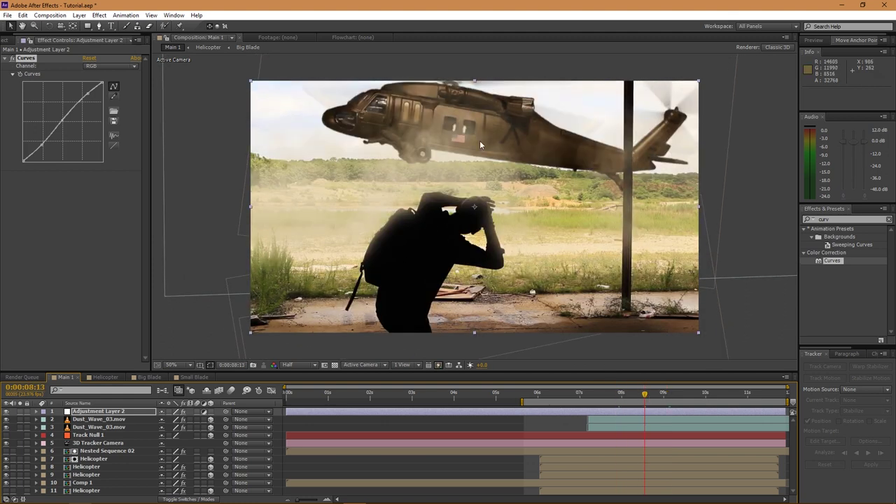
pyautogui.click(680, 396)
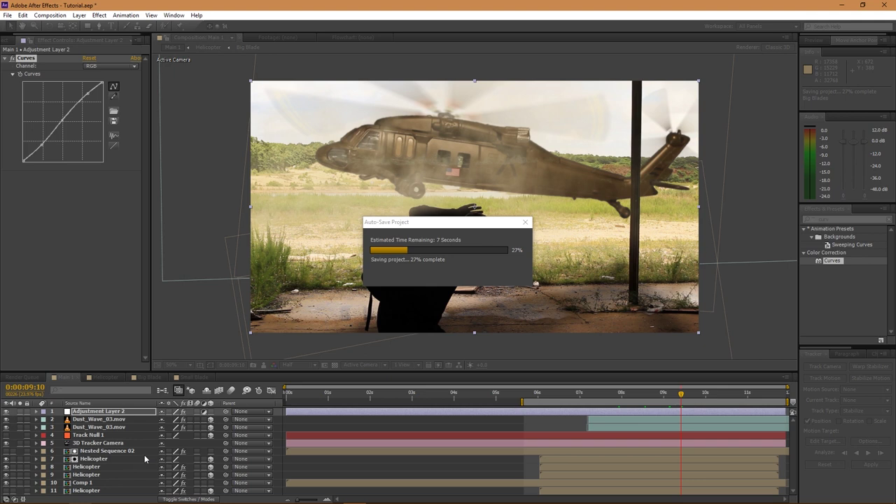
pyautogui.click(87, 467)
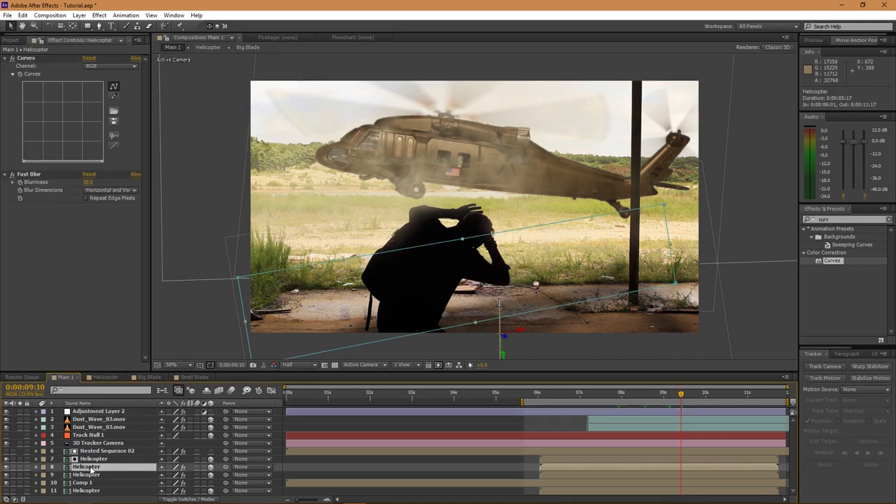
pyautogui.click(88, 459)
pyautogui.moveTo(88, 459); pyautogui.dragTo(77, 451)
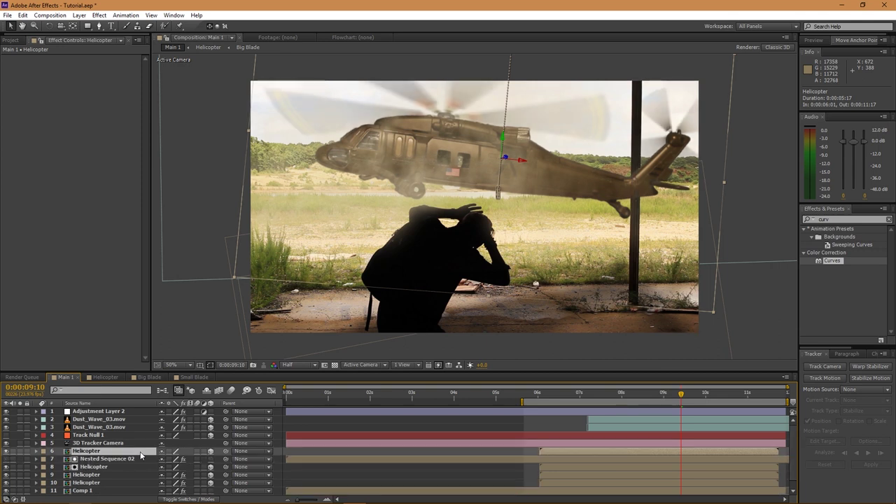
pyautogui.press('F4')
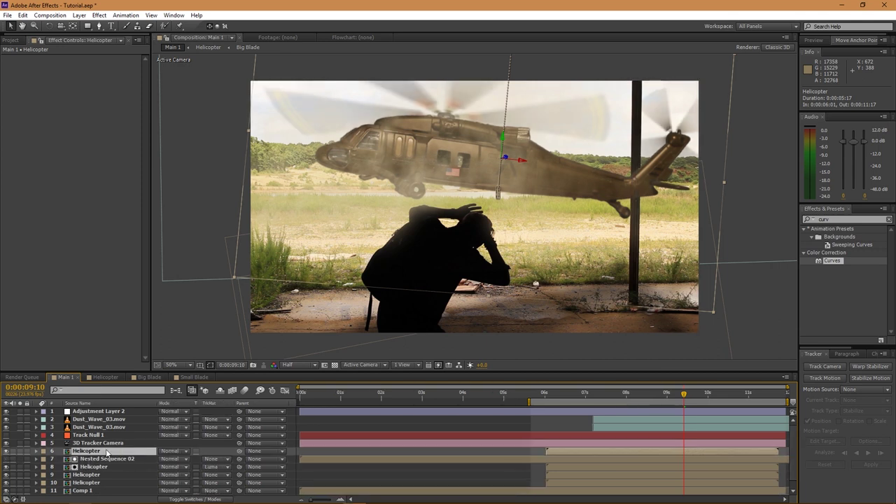
# - Start a Pen-tool mask along the helicopter's underside and reveal its mask path keyframes
pyautogui.press('g')
pyautogui.click(329, 148)
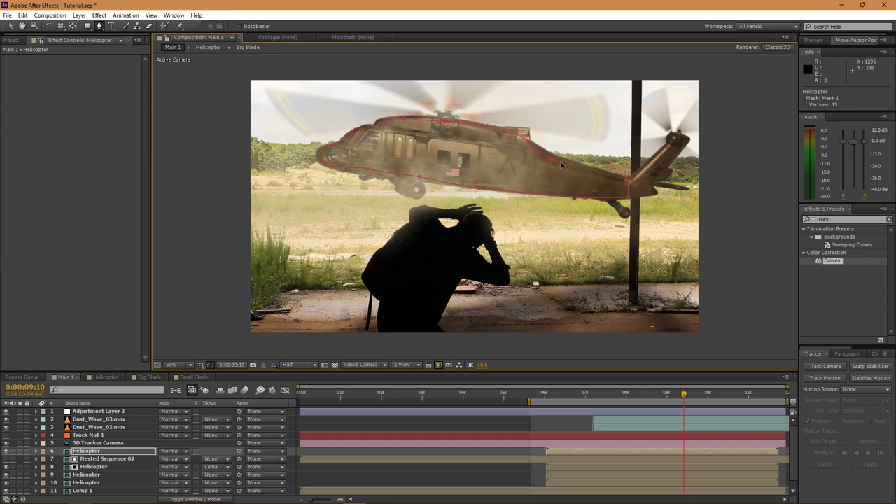
pyautogui.hotkey('alt', 'm')
# - Reshape Mask 1 around the man at later frames, keyframing its path through 0:00:10:07
pyautogui.click(603, 455)
pyautogui.moveTo(684, 399); pyautogui.dragTo(699, 400)
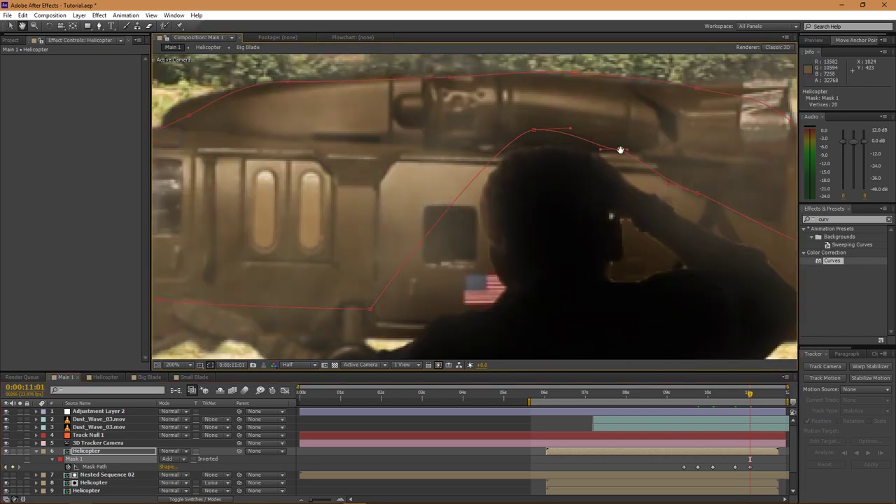
pyautogui.moveTo(750, 396); pyautogui.dragTo(768, 397)
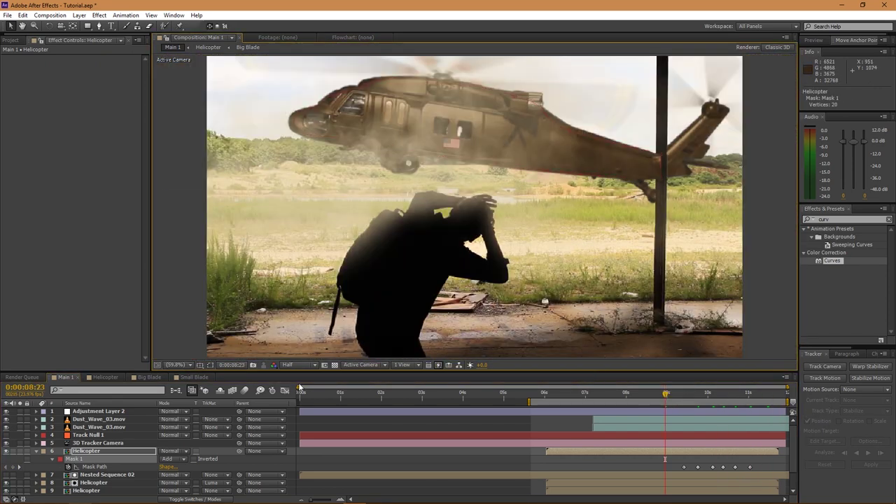
pyautogui.moveTo(666, 393); pyautogui.dragTo(720, 399)
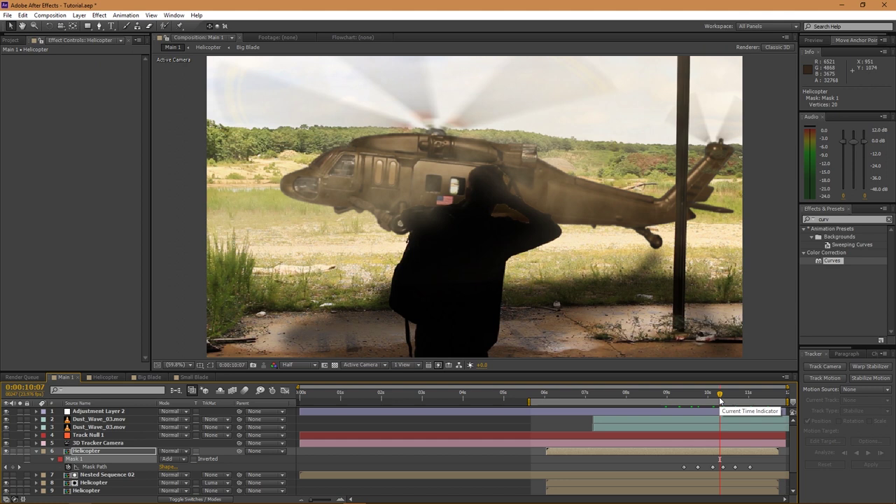
# - On Helicopter layer 6, shape Mask 2's corner near the tail rotor and preview later frames
pyautogui.click(132, 450)
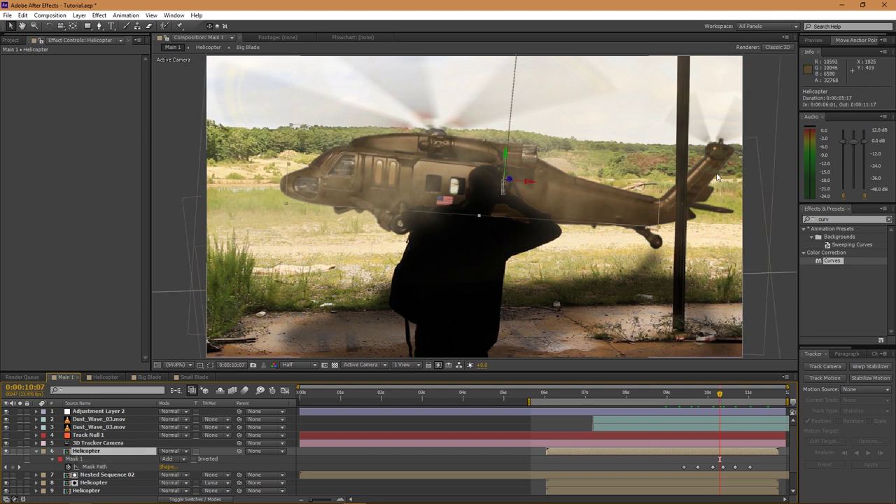
pyautogui.scroll(2, 717, 178)
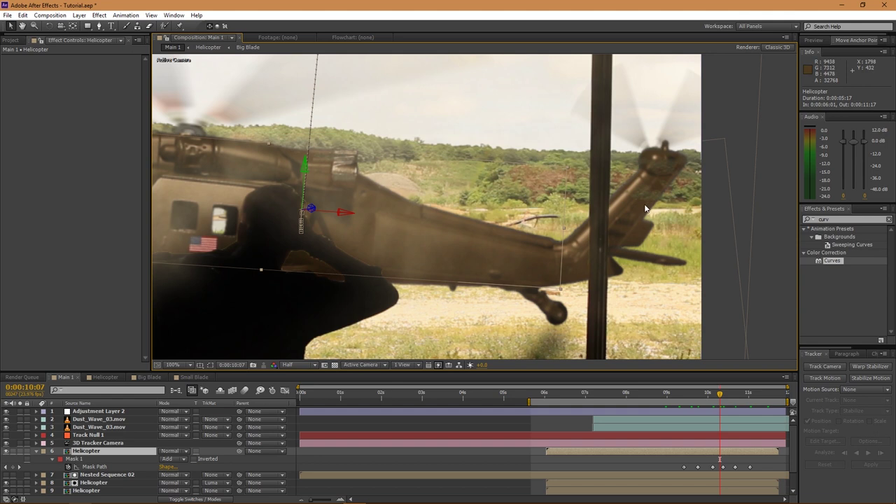
pyautogui.press('g')
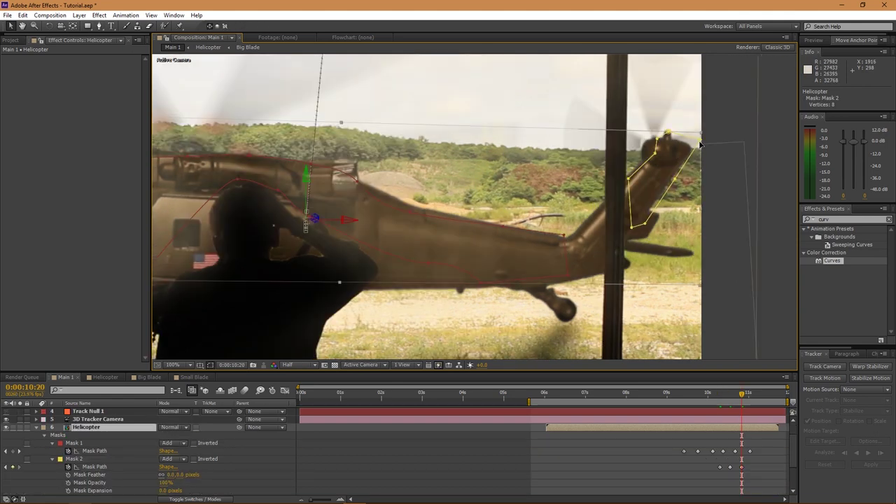
pyautogui.moveTo(701, 142); pyautogui.dragTo(667, 135)
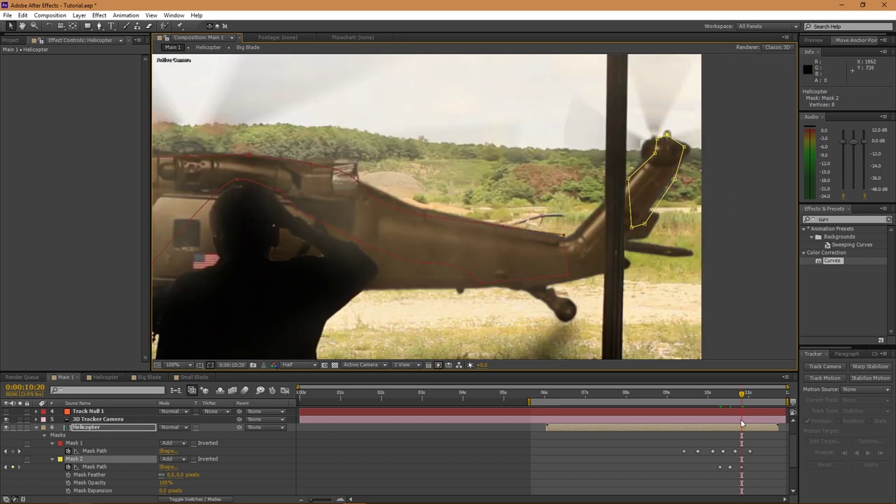
pyautogui.moveTo(741, 396); pyautogui.dragTo(743, 397)
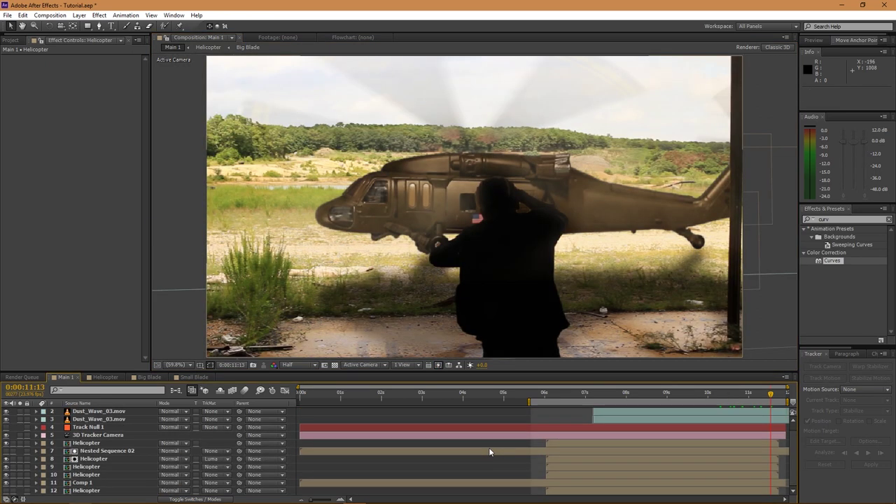
pyautogui.scroll(1, 432, 441)
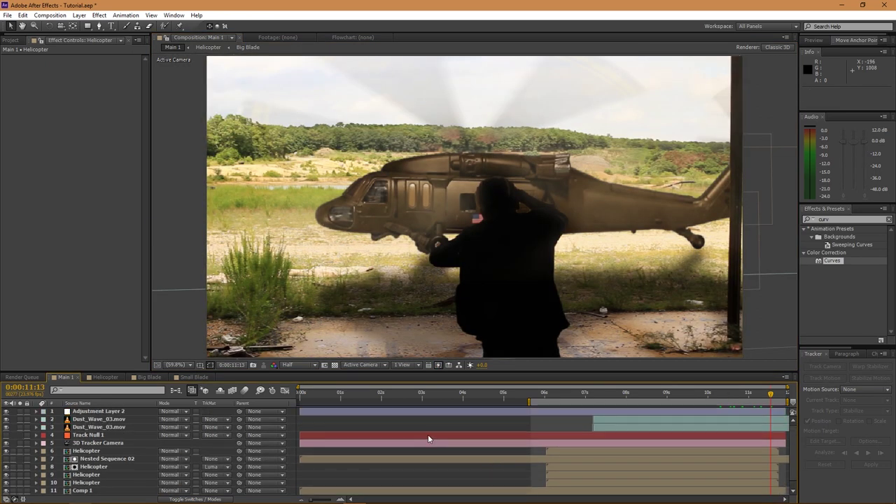